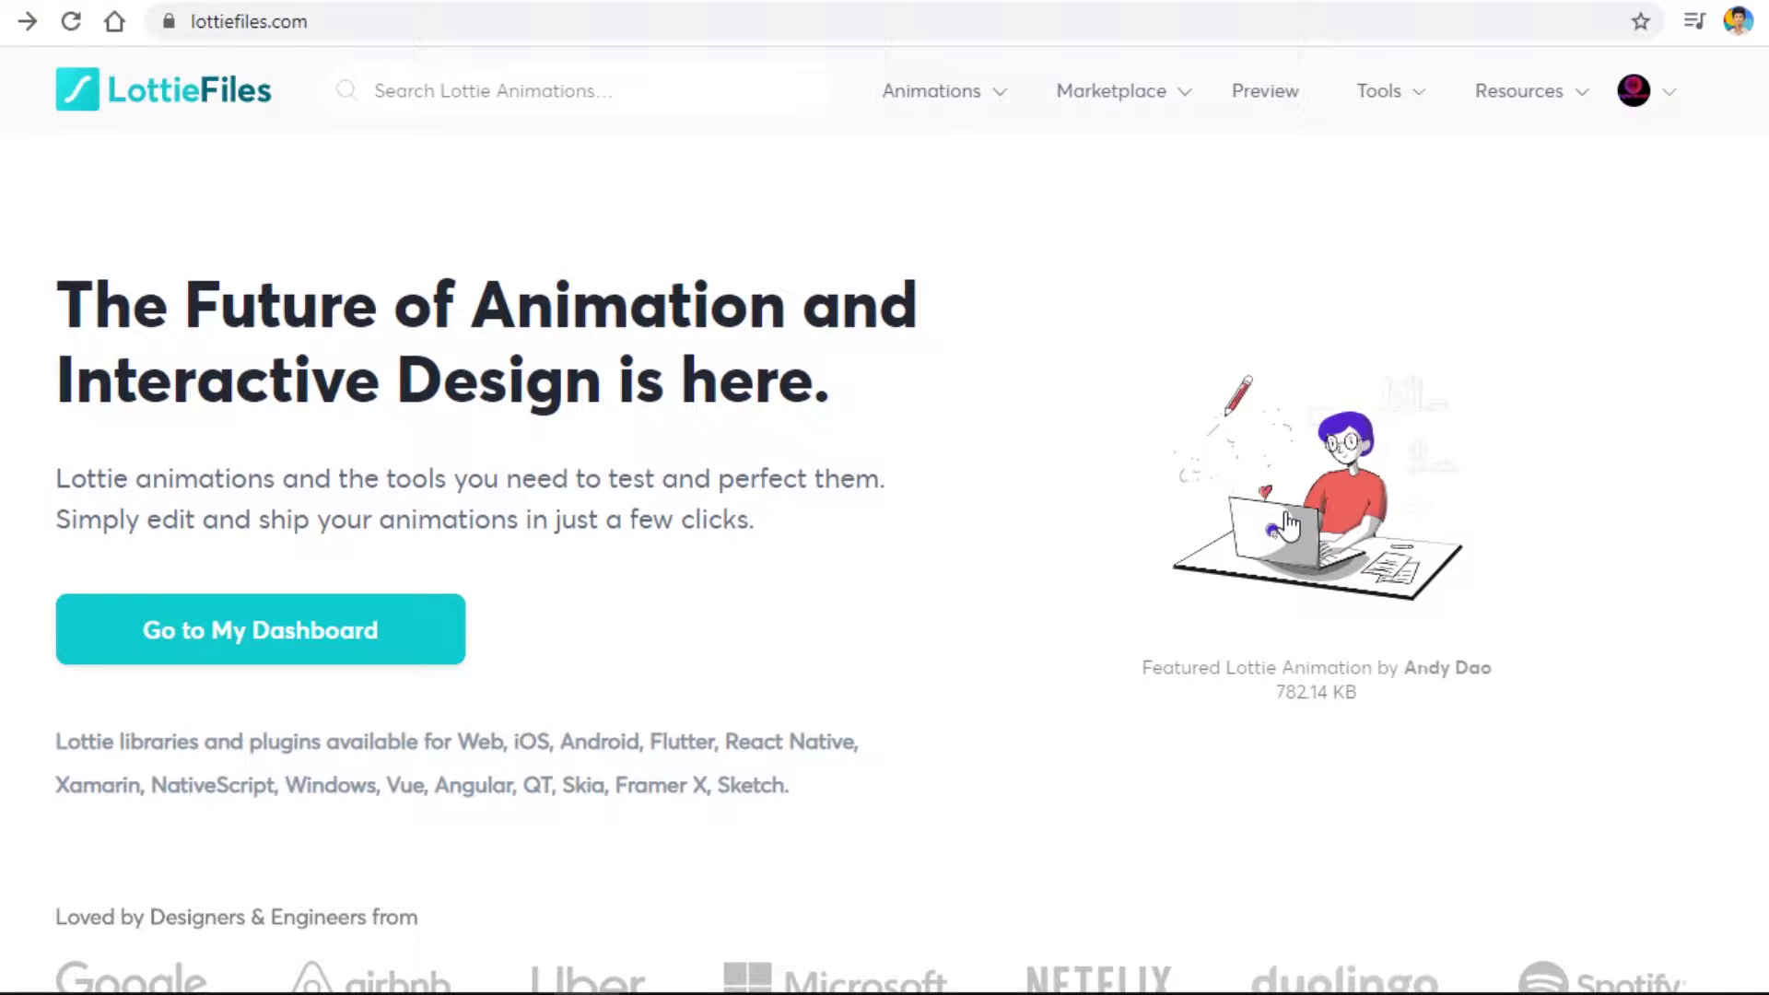
scroll(1289, 523, down, 3)
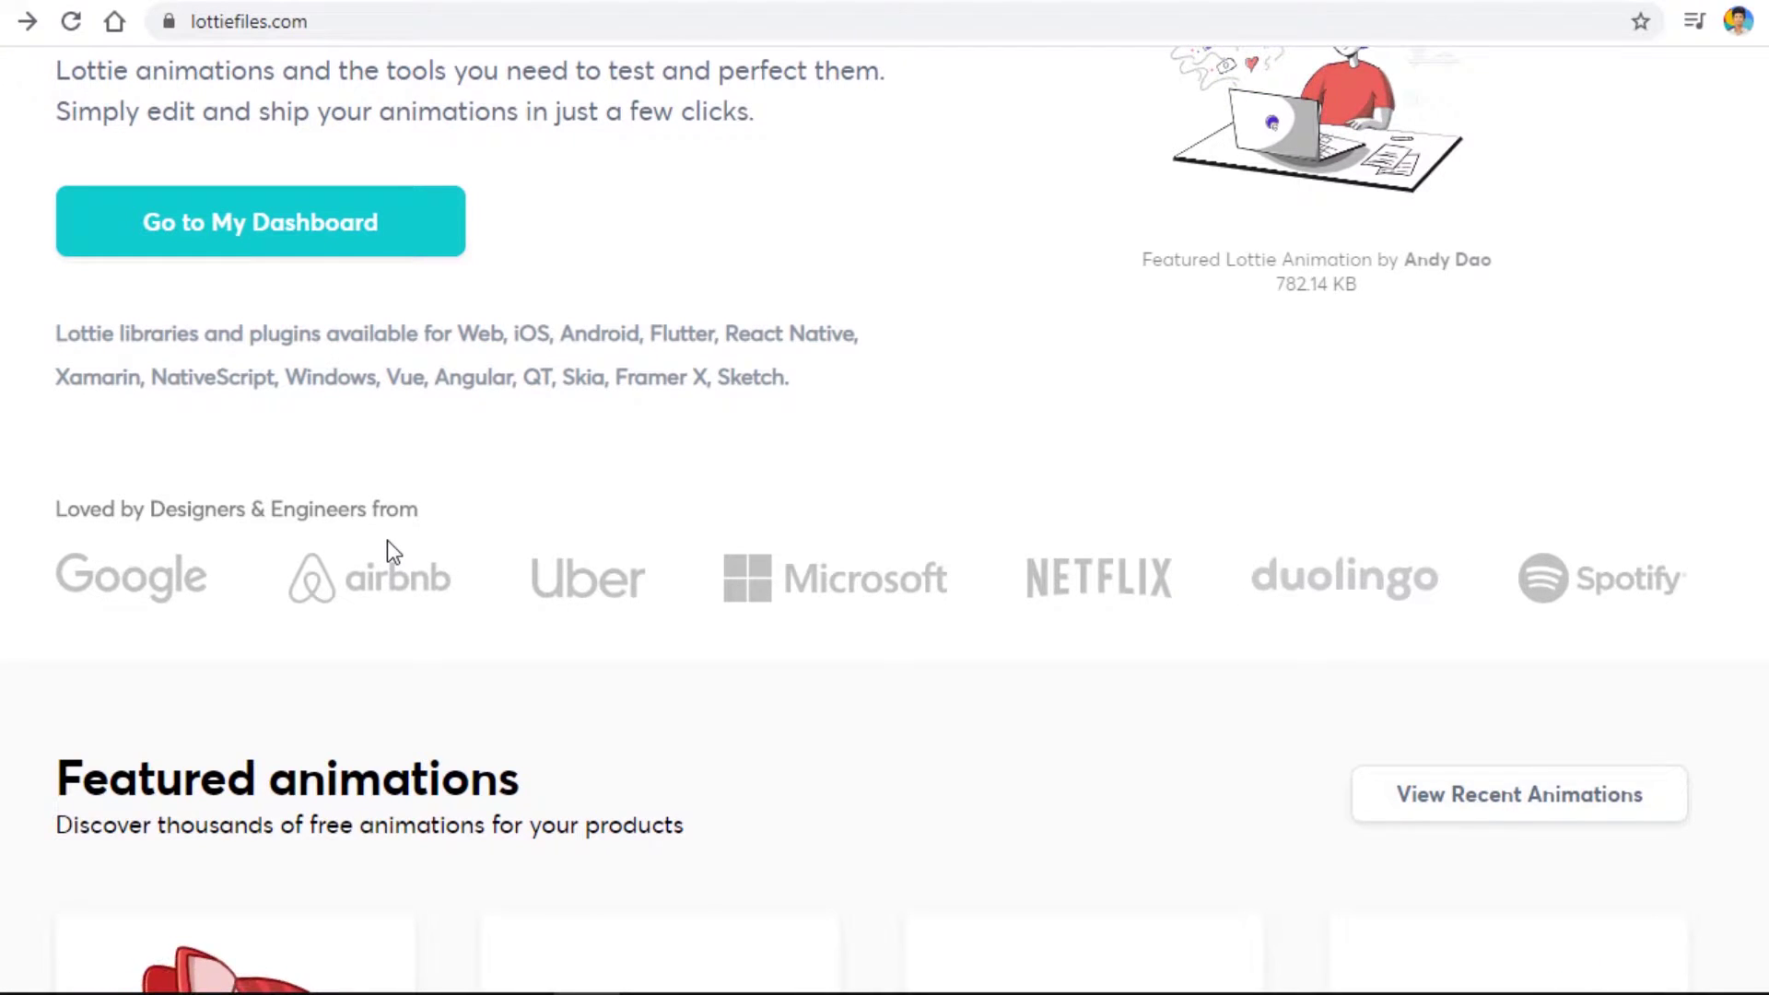
scroll(386, 540, down, 3)
scroll(575, 242, down, 4)
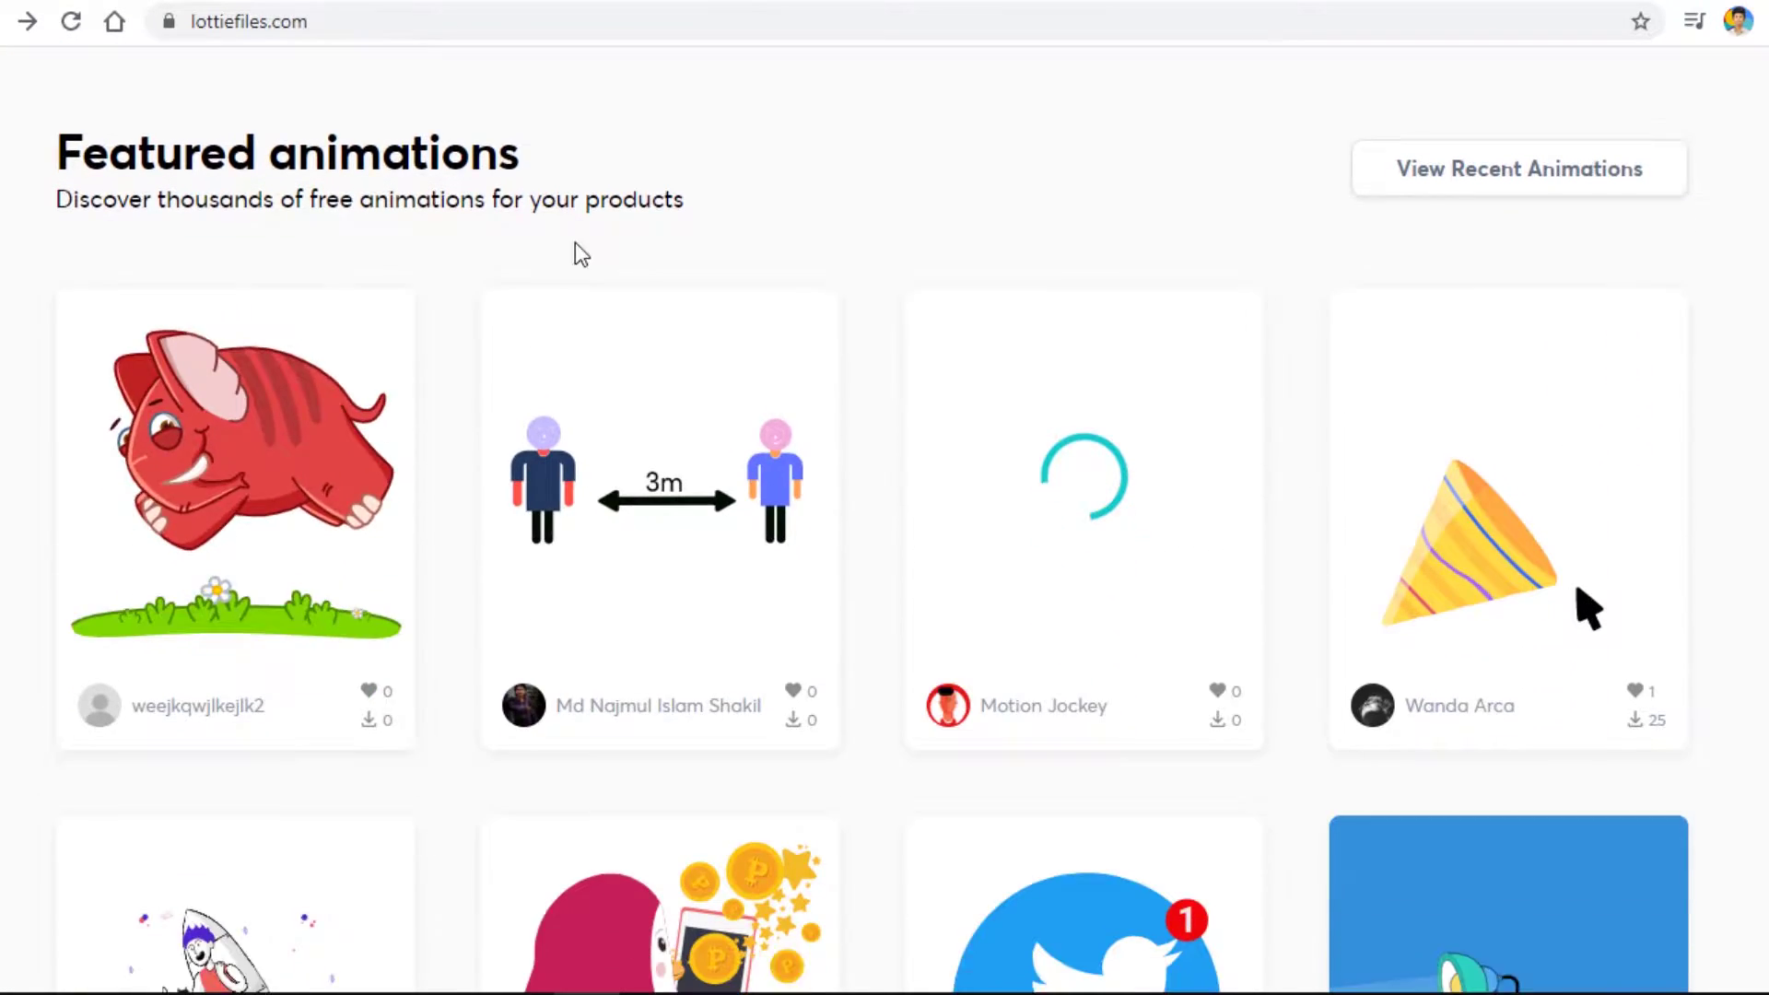
scroll(615, 216, down, 2)
scroll(892, 290, down, 3)
scroll(891, 290, down, 3)
scroll(664, 581, up, 4)
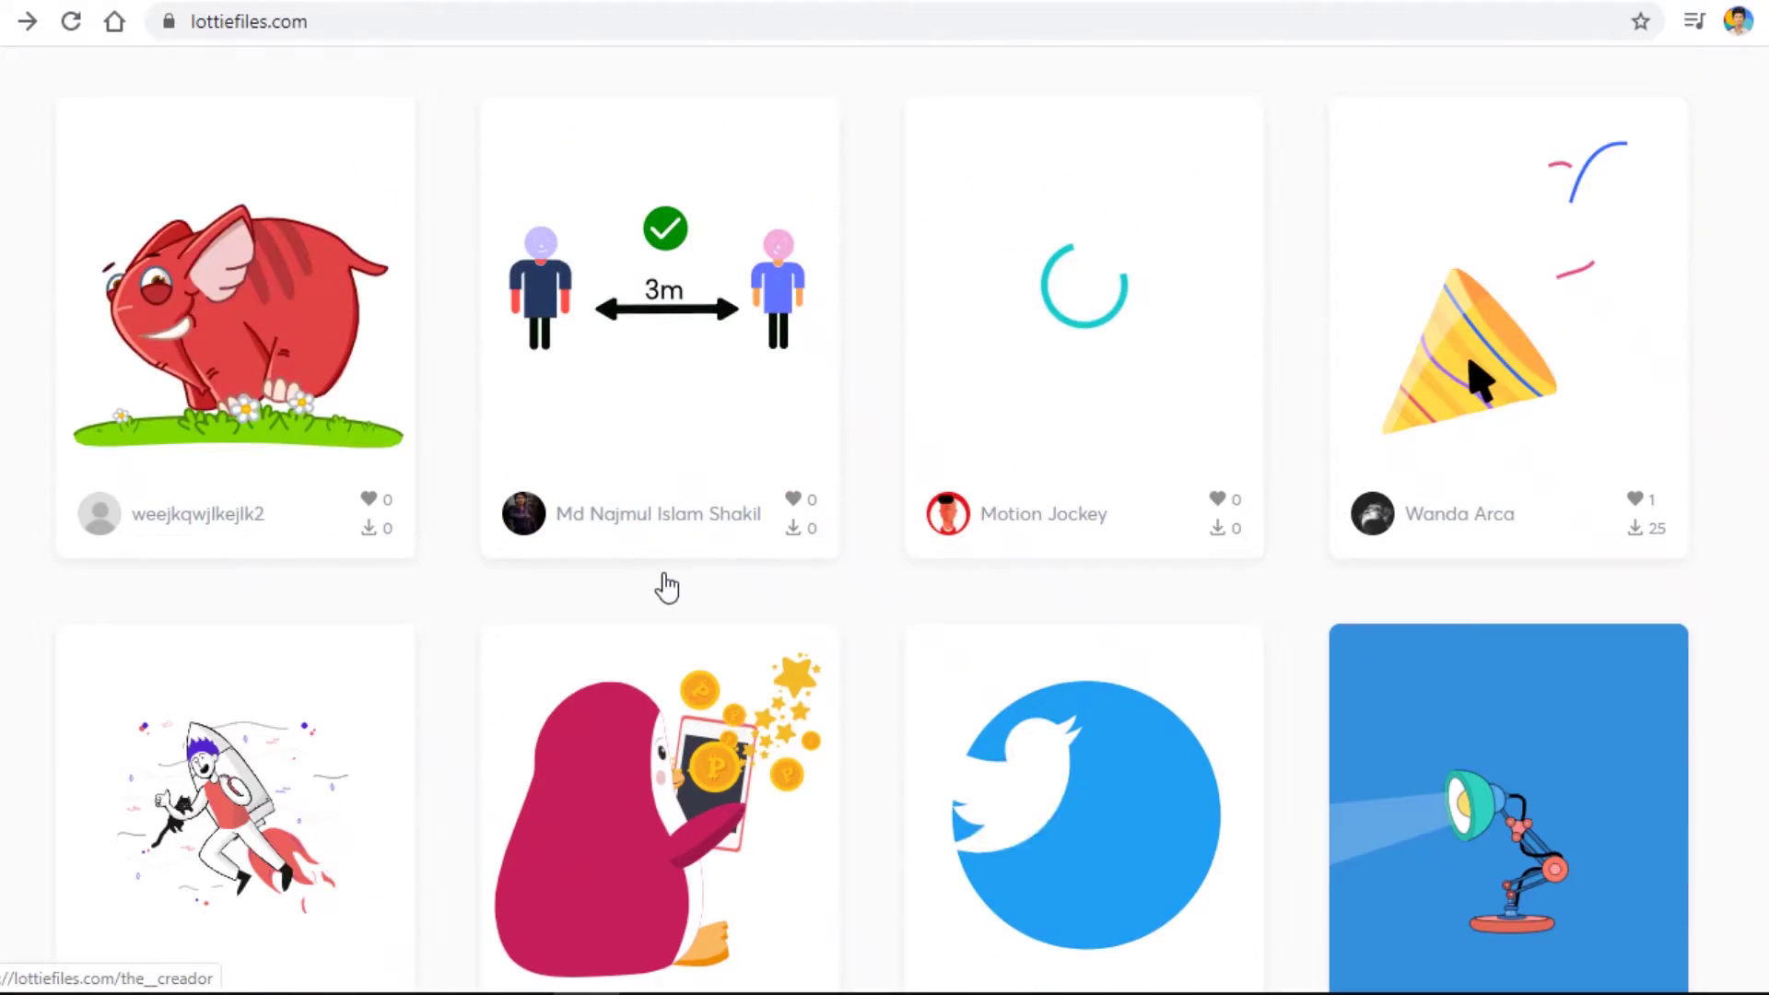
scroll(664, 580, up, 1)
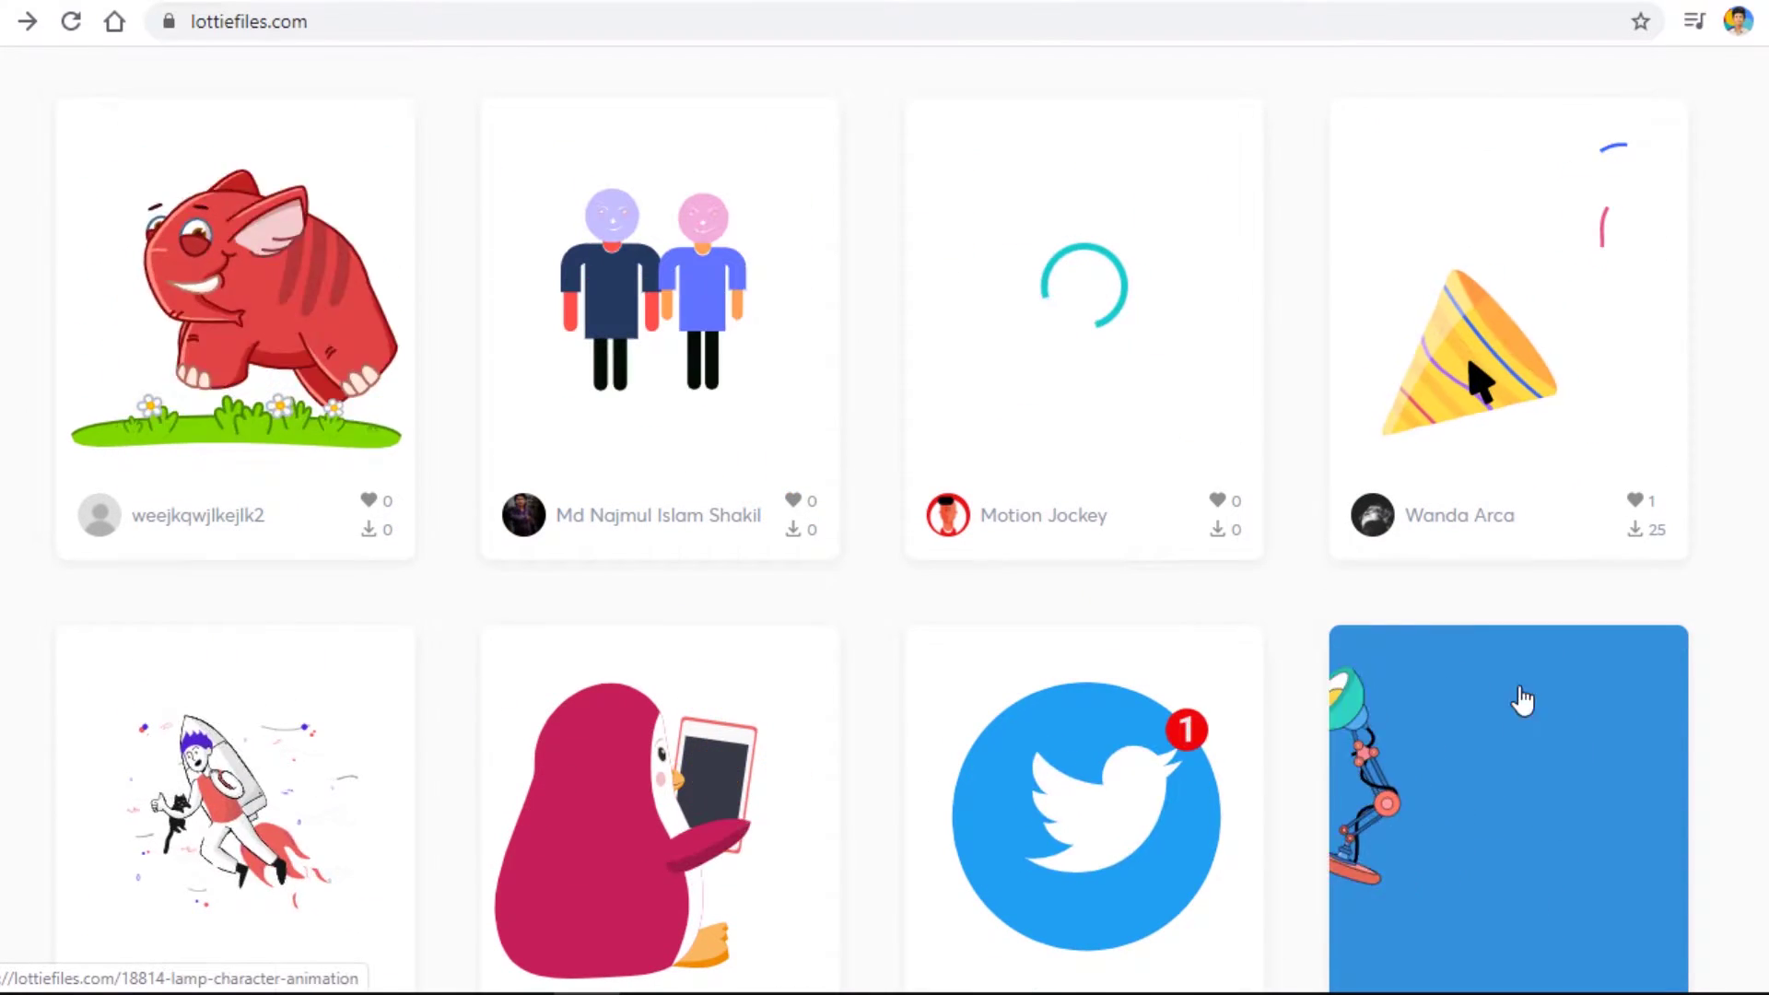
scroll(1521, 691, up, 2)
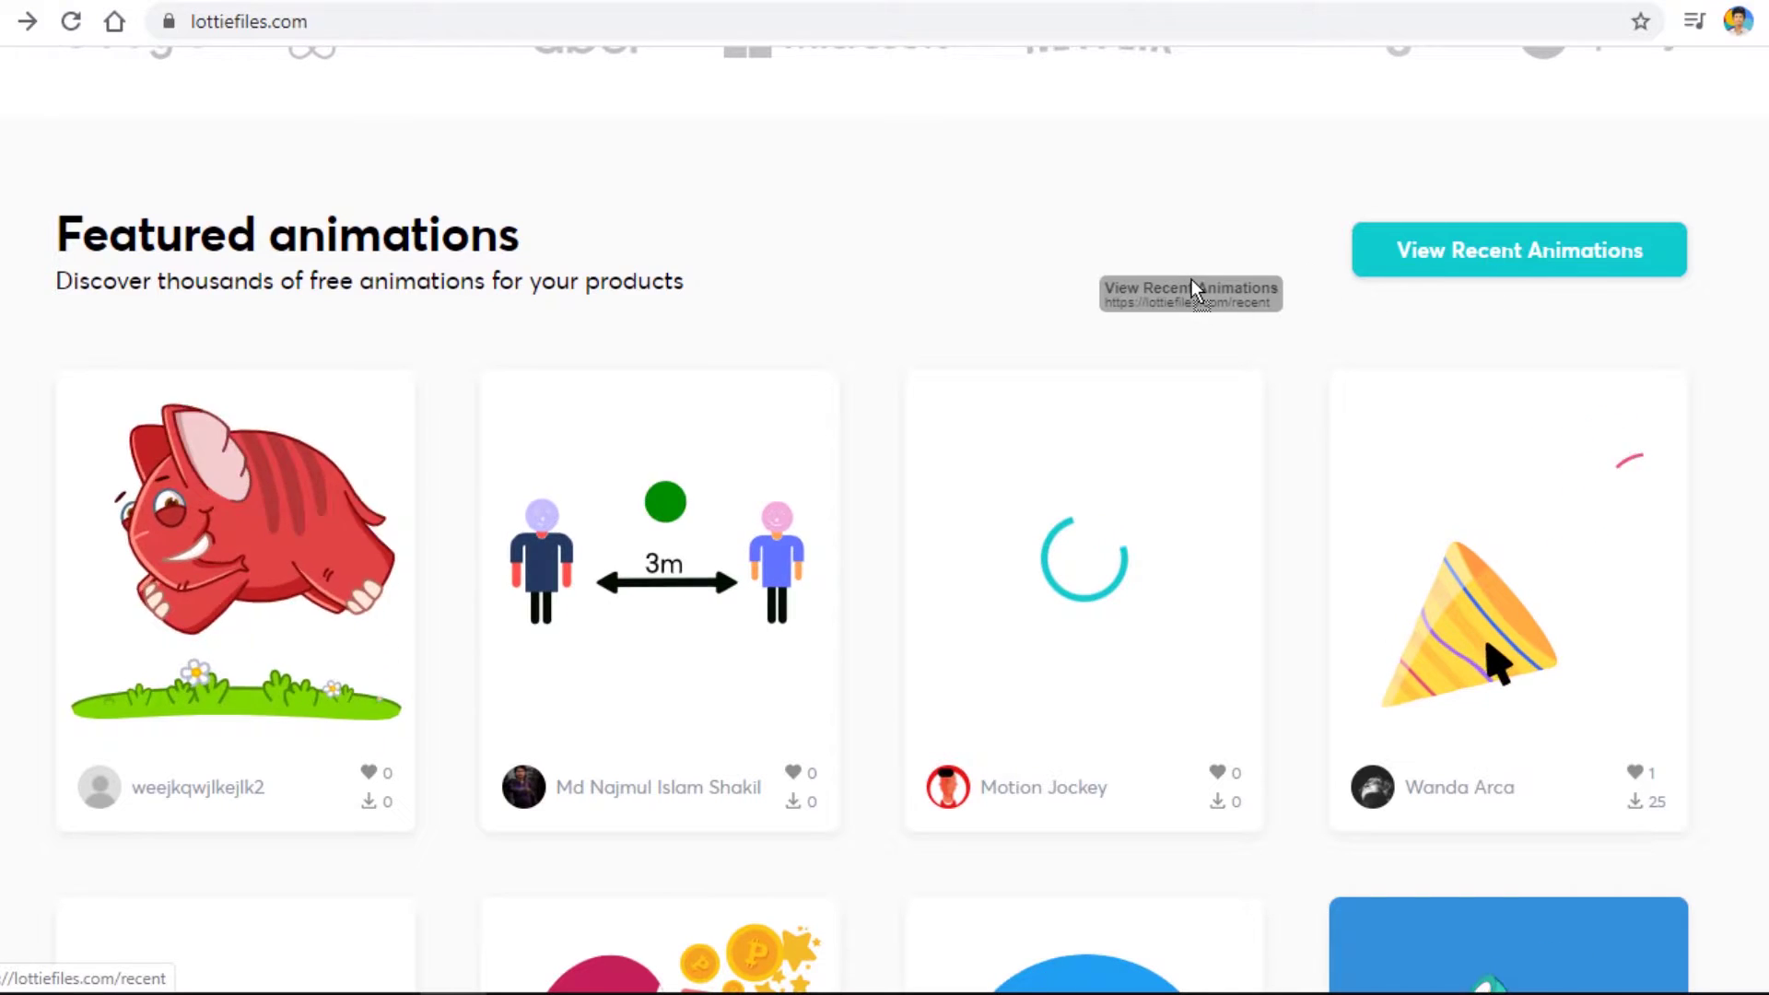
scroll(894, 311, down, 4)
scroll(895, 310, down, 5)
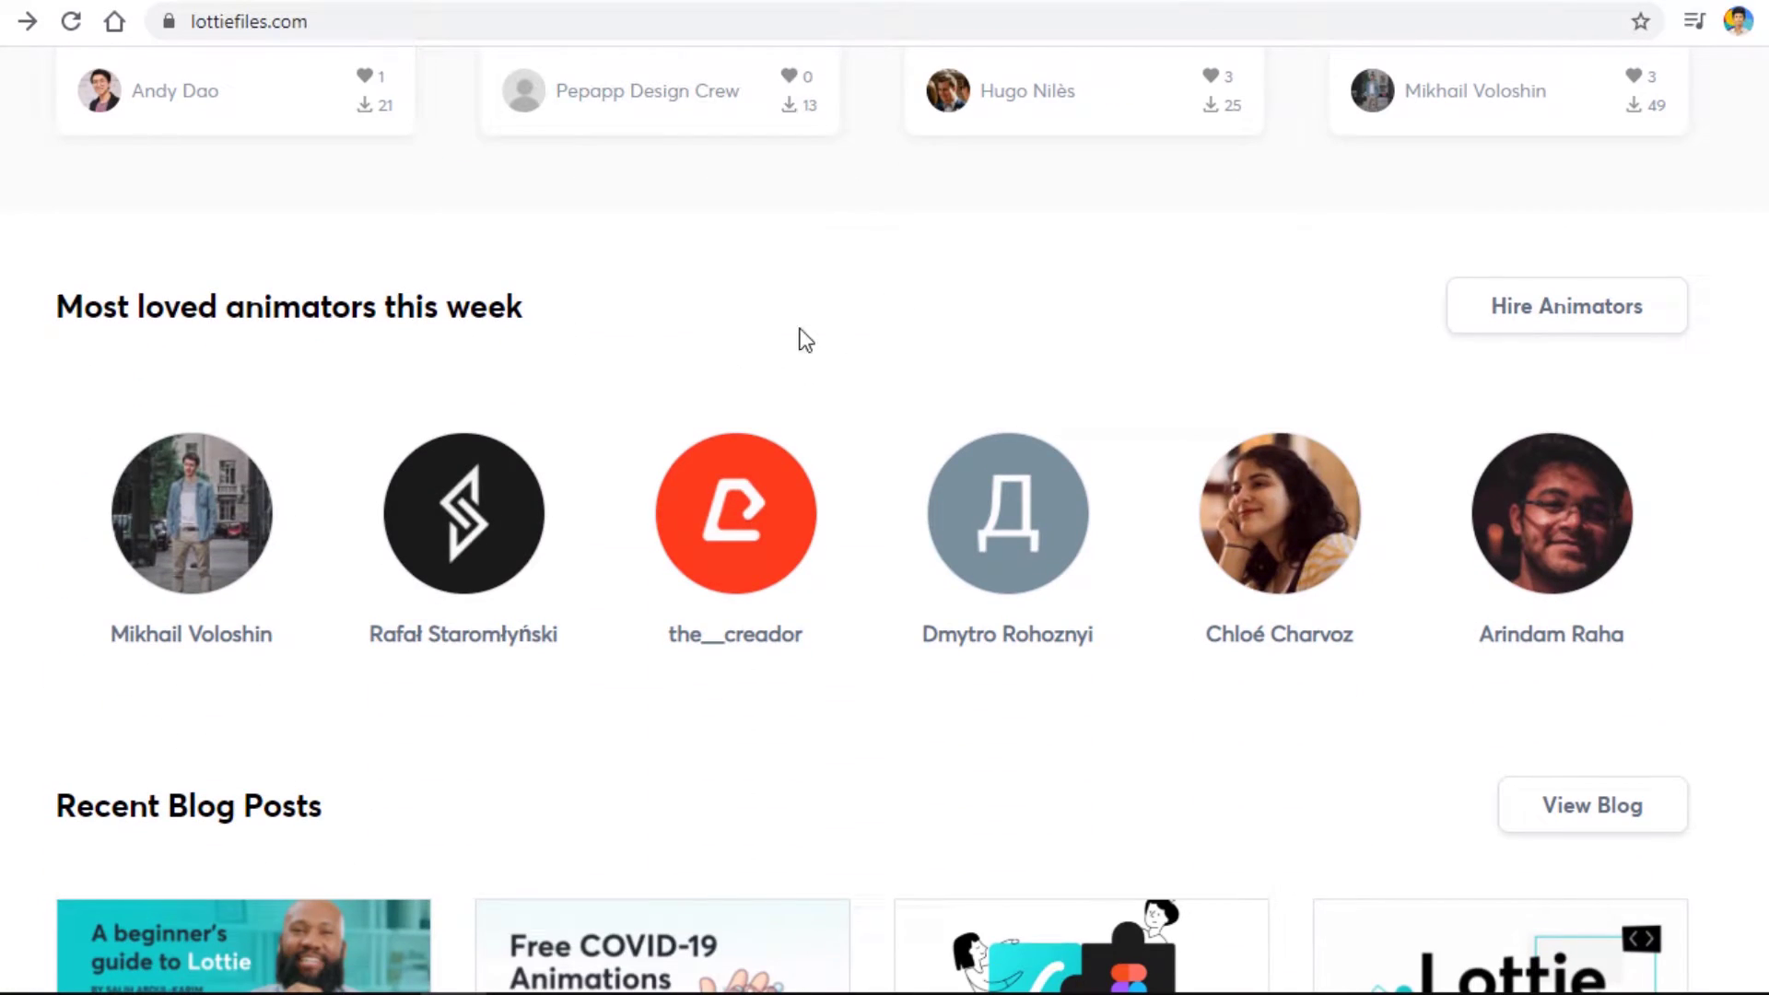
scroll(805, 340, up, 15)
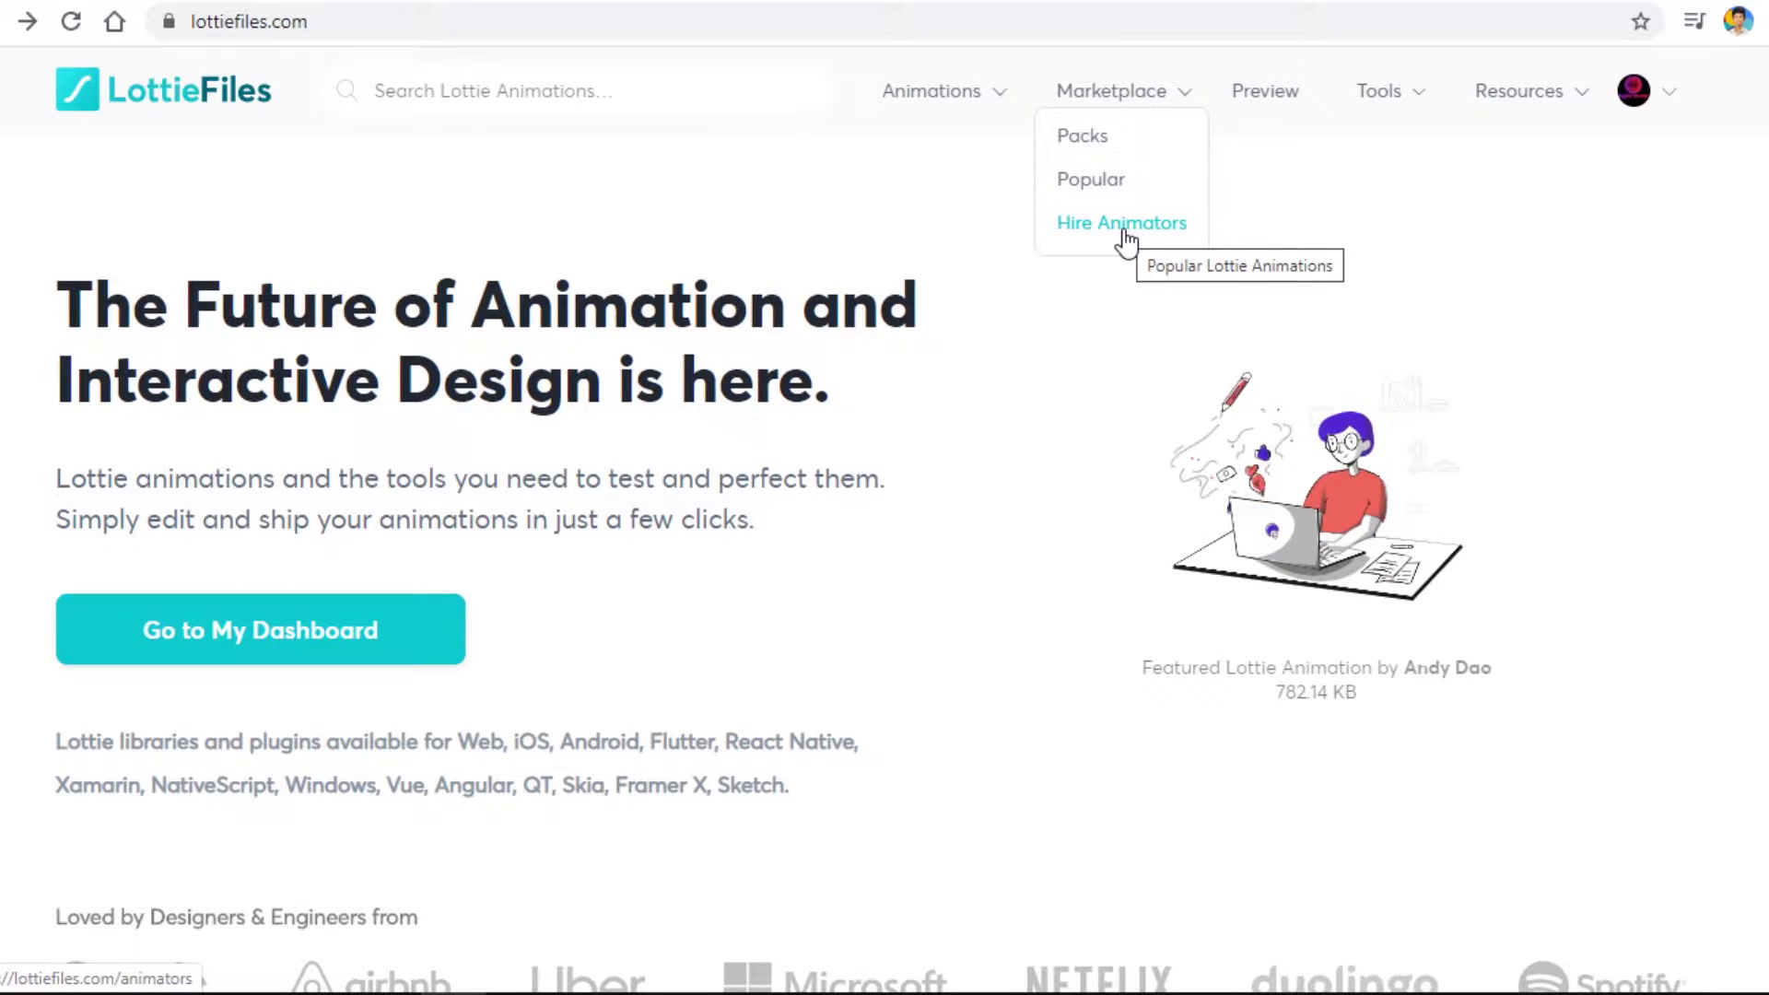
Step: Go to the LottieFiles Marketplace of premium animation packs
click(1080, 97)
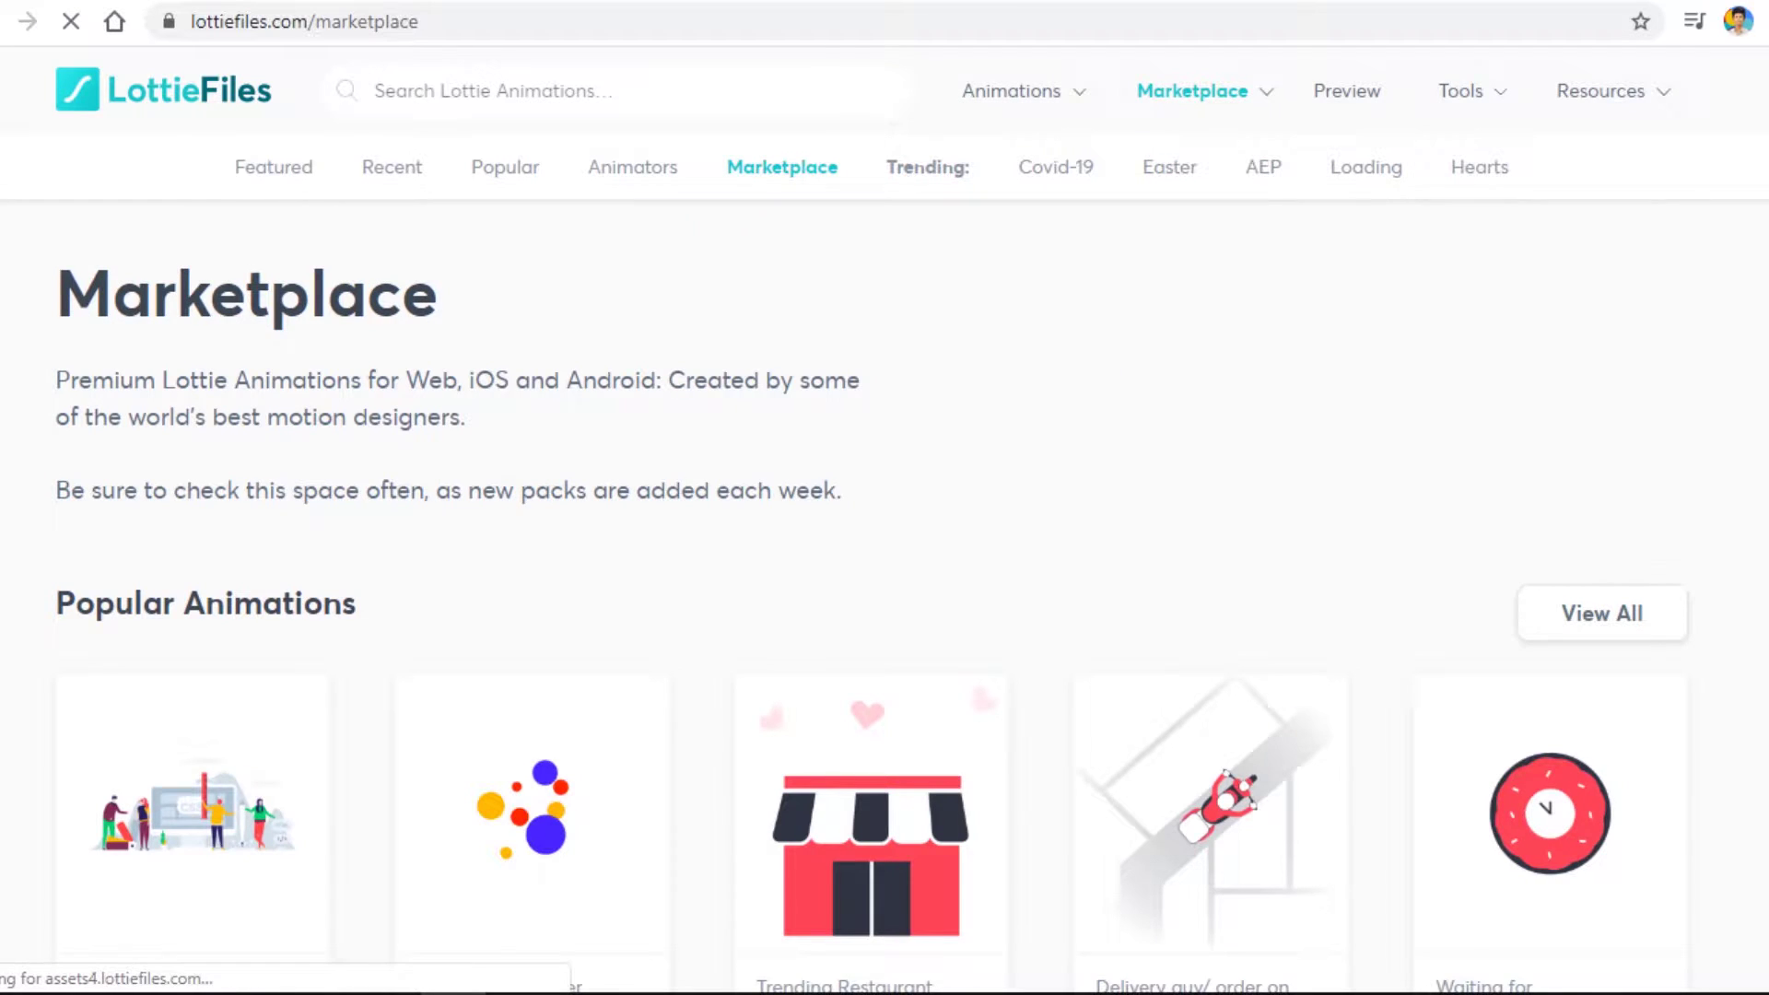
scroll(884, 552, down, 3)
scroll(884, 552, down, 2)
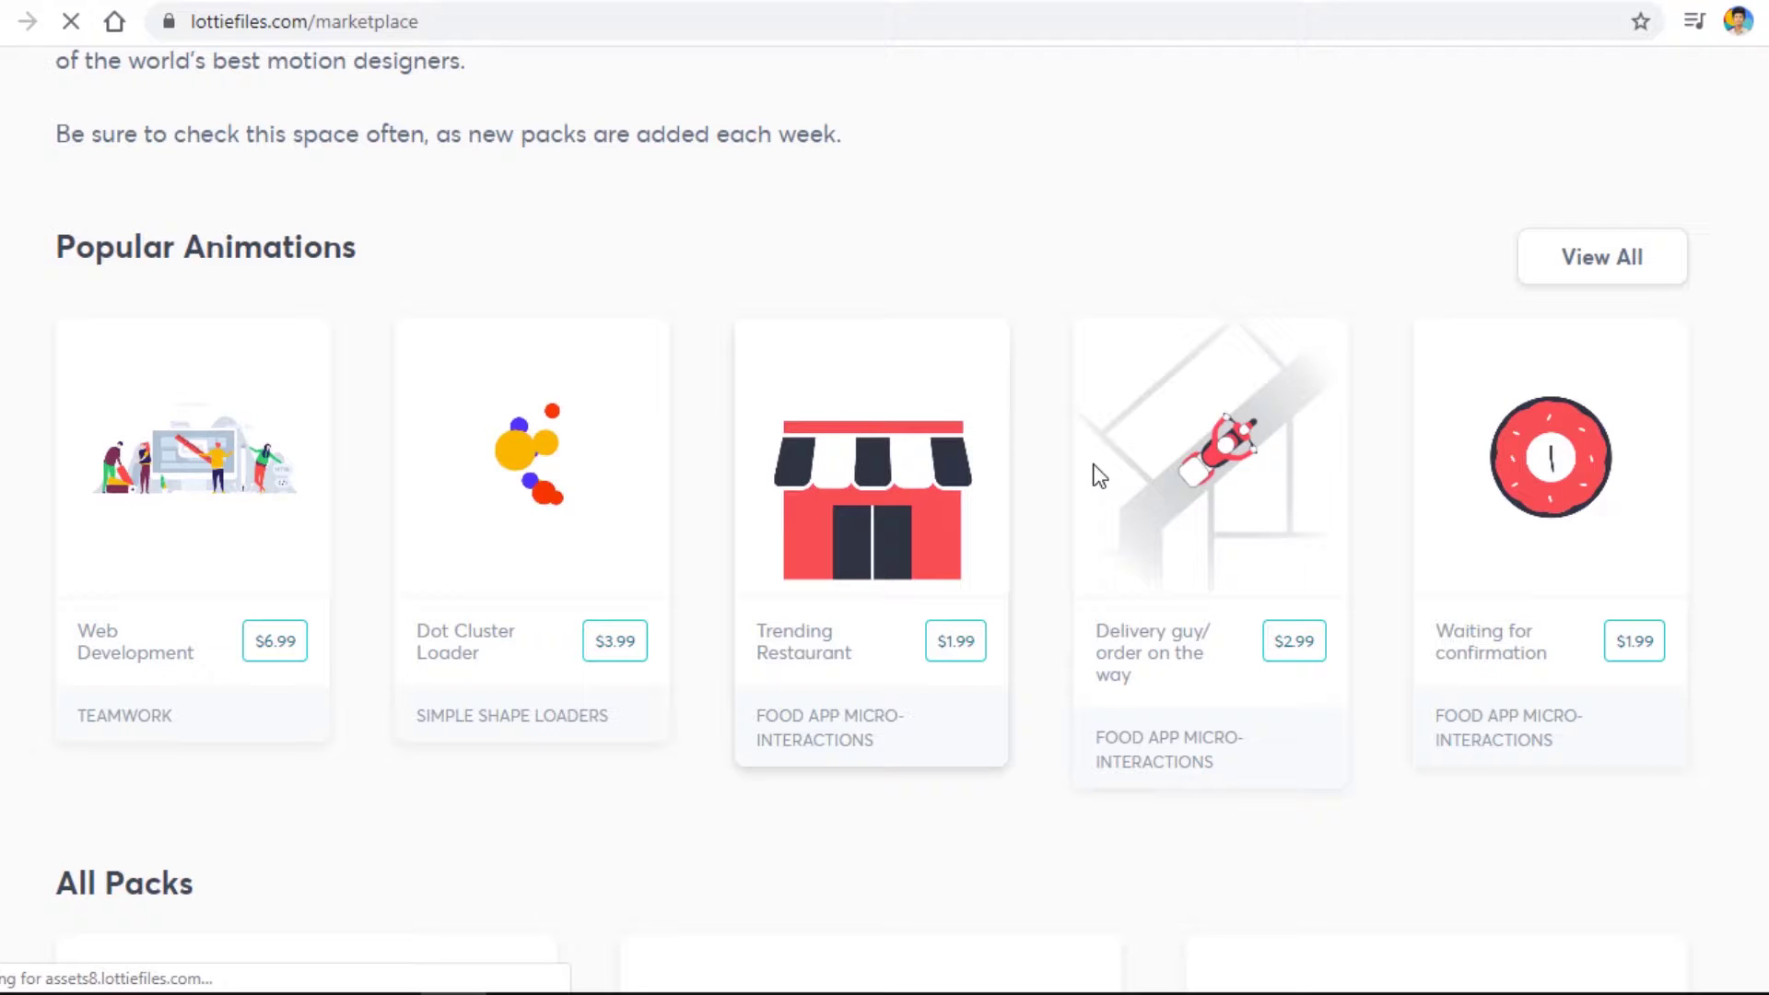
scroll(885, 552, down, 3)
scroll(885, 553, down, 2)
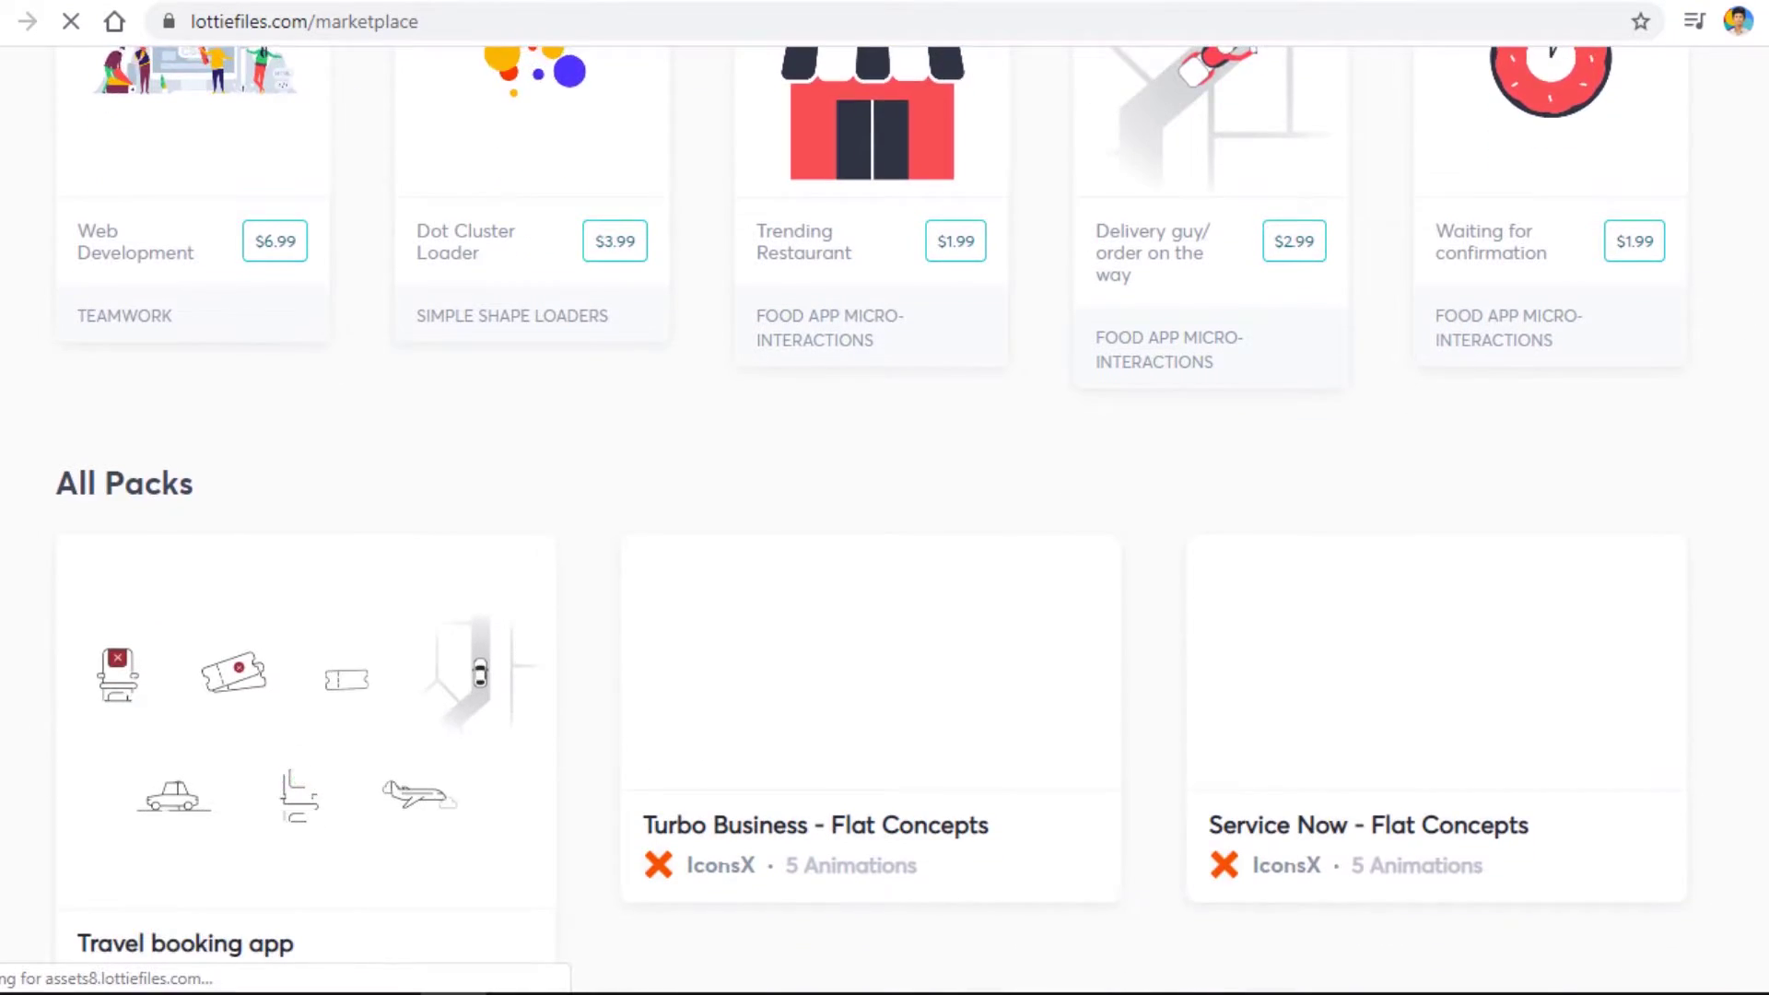
scroll(886, 553, down, 1)
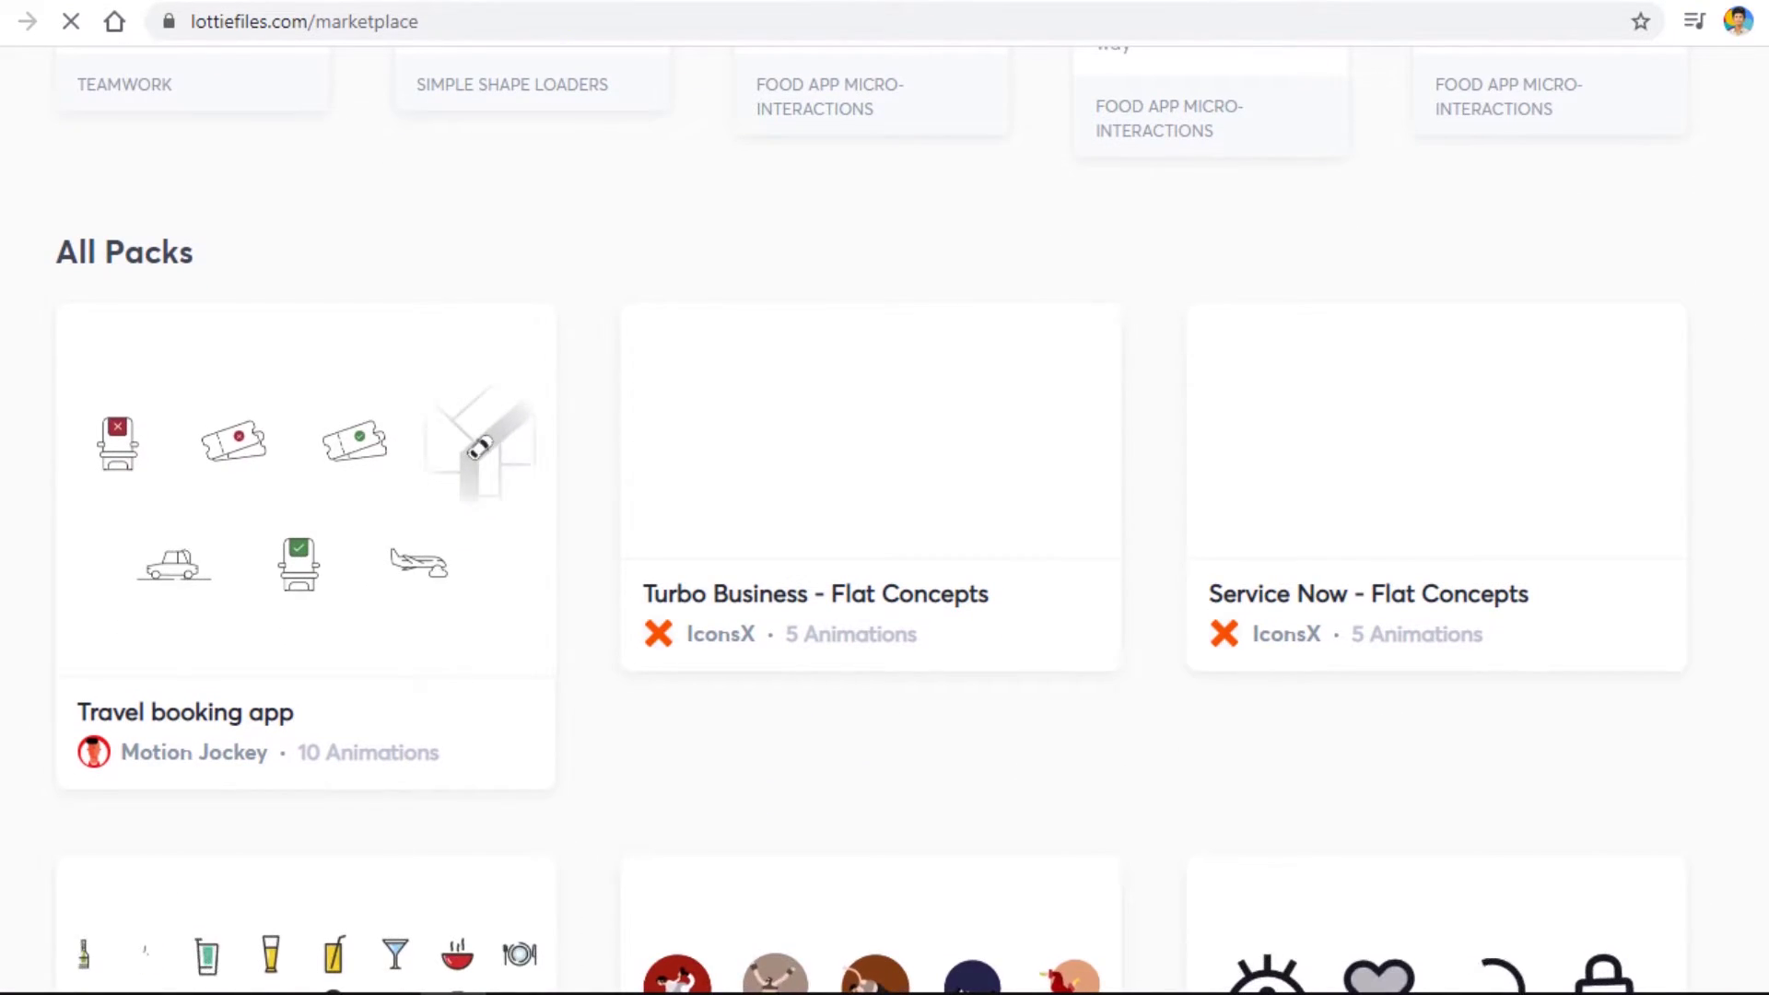
scroll(884, 552, down, 4)
scroll(885, 553, down, 1)
scroll(886, 553, up, 4)
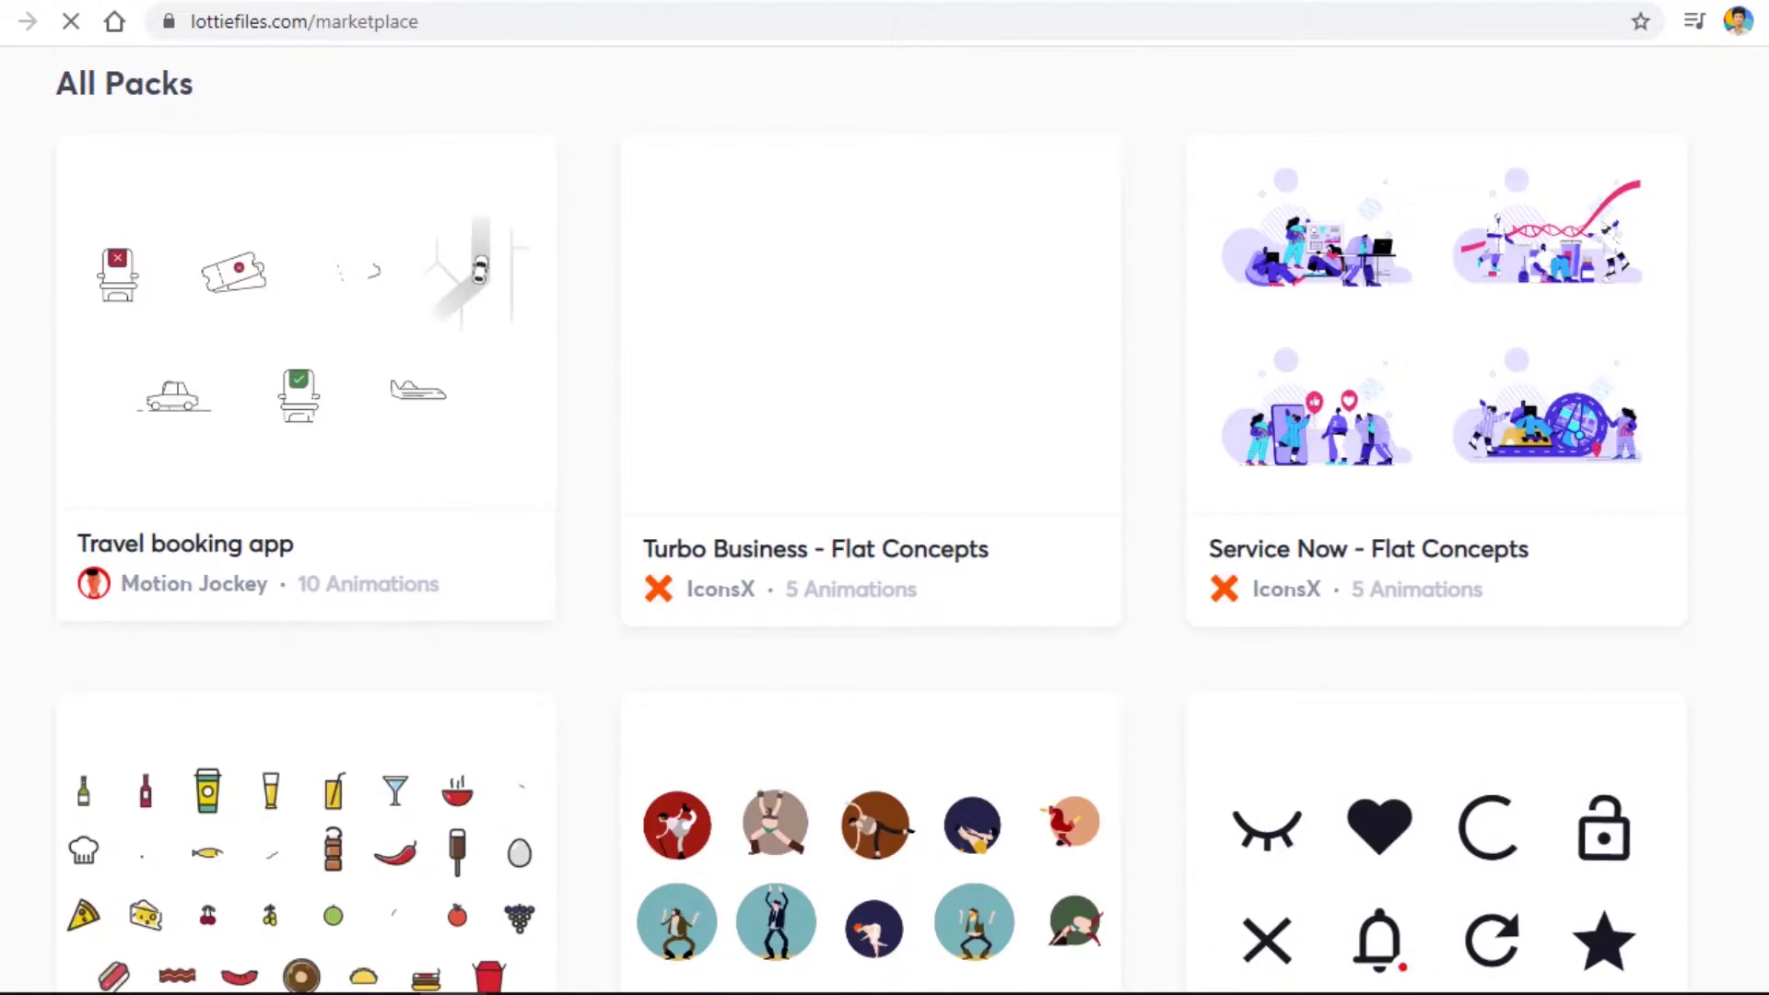
scroll(884, 553, up, 1)
scroll(885, 554, up, 1)
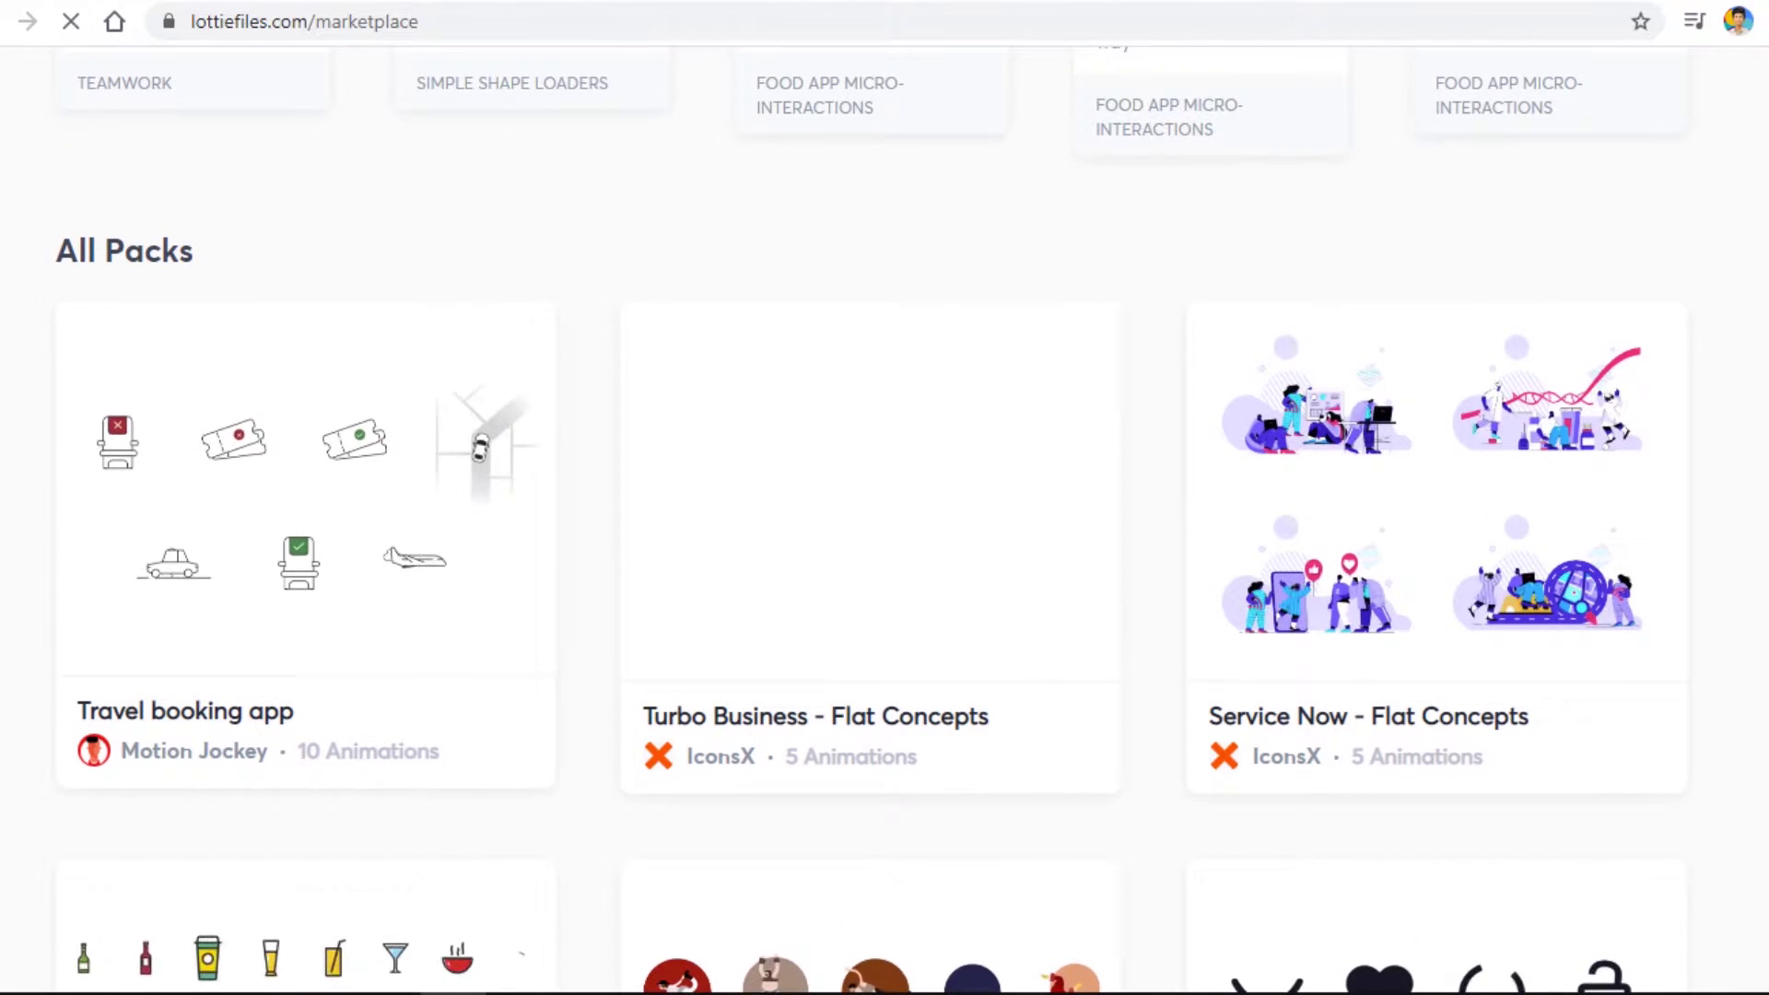
scroll(884, 554, up, 3)
scroll(885, 554, up, 5)
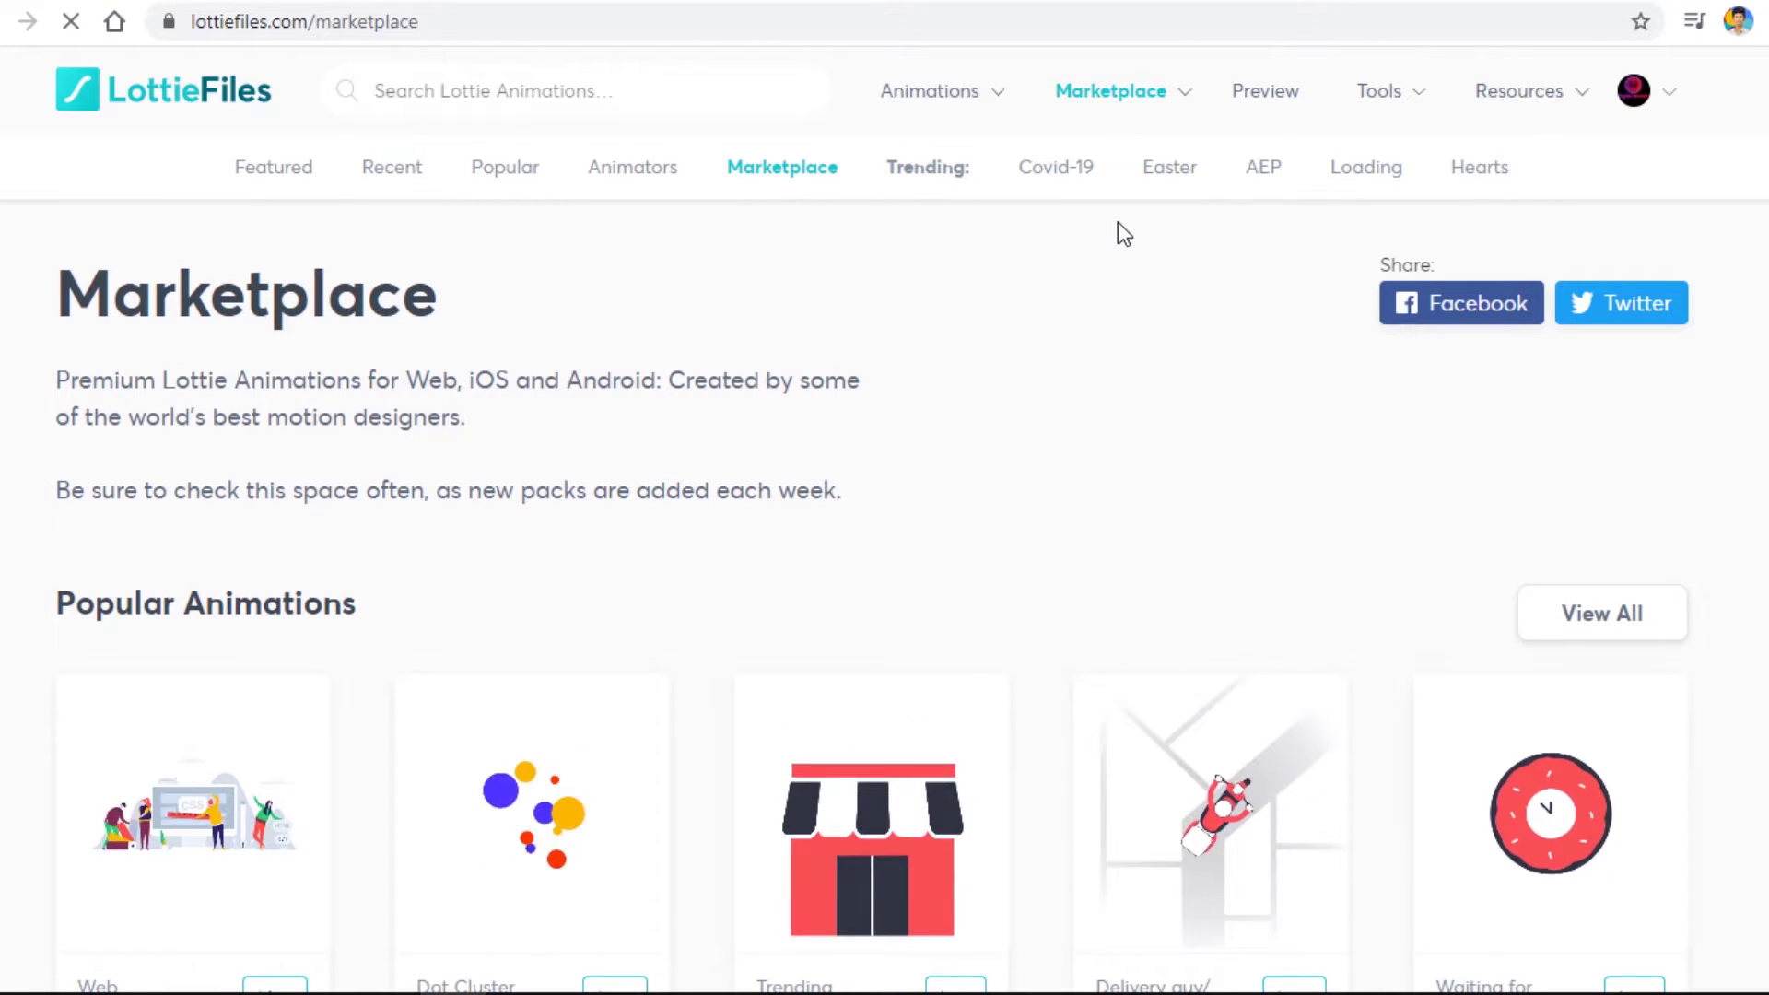
Step: Download the featured Blogging animation as Lottie JSON and return to the Divi Tutorial tab
click(124, 101)
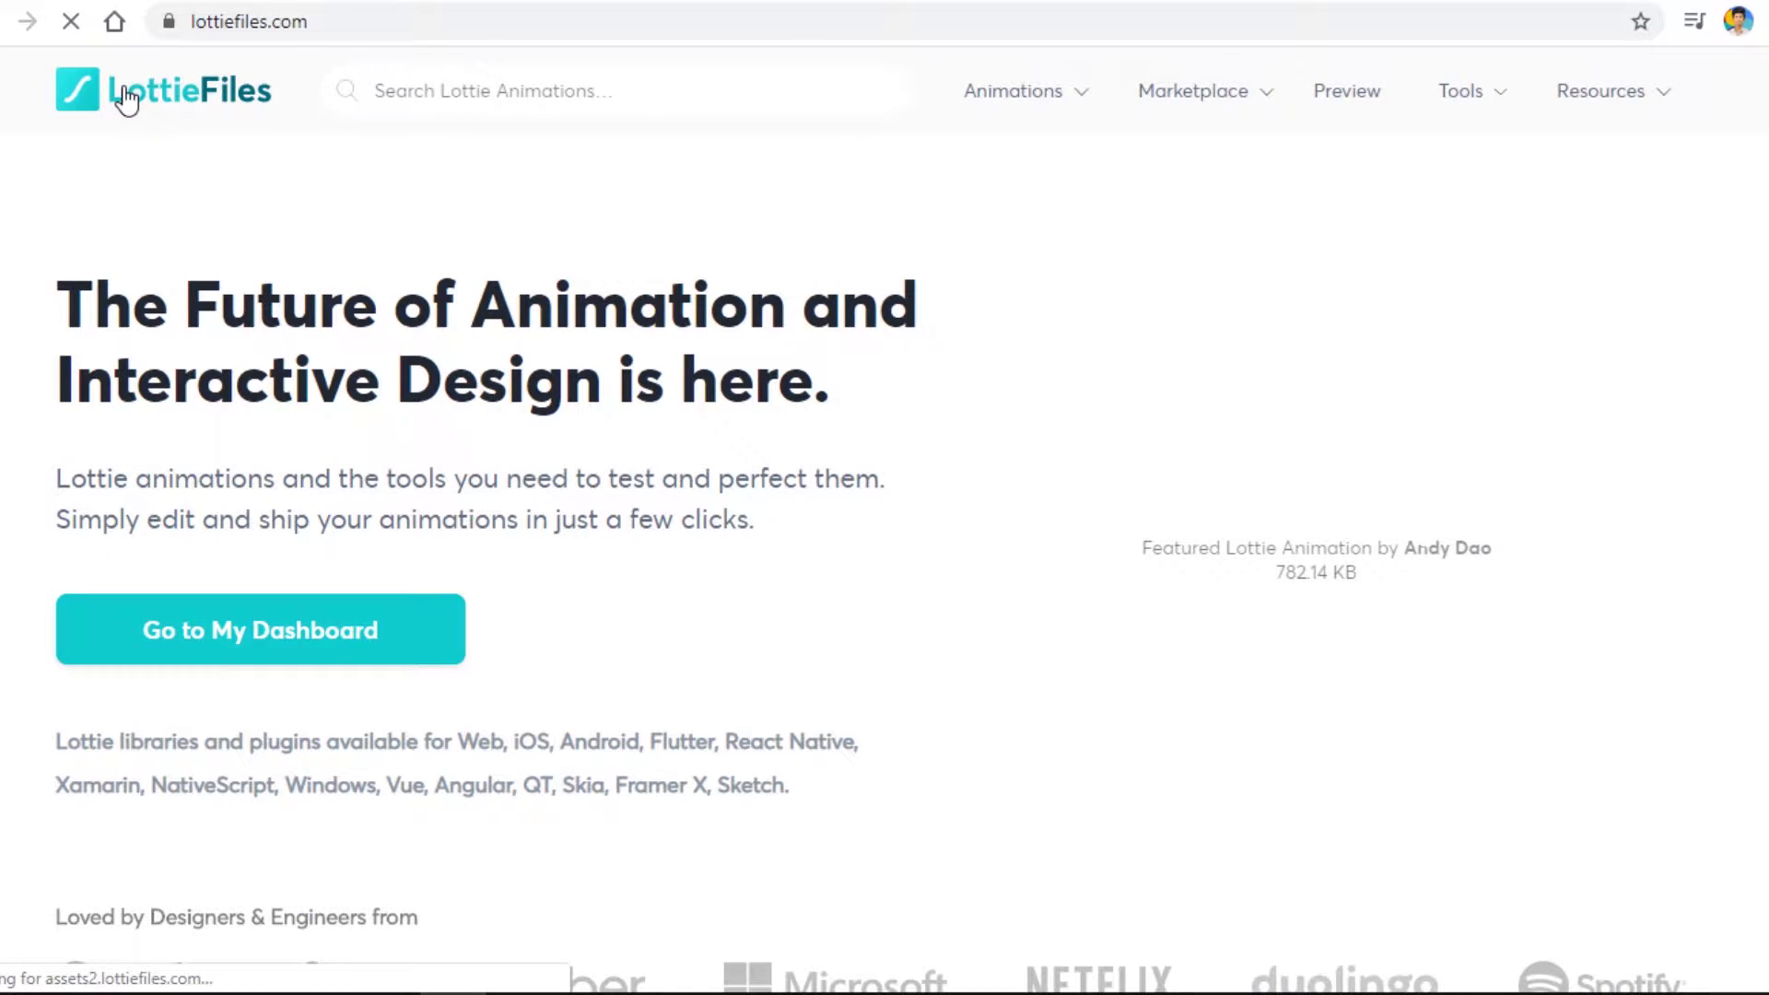
scroll(1472, 801, down, 3)
scroll(1471, 800, down, 2)
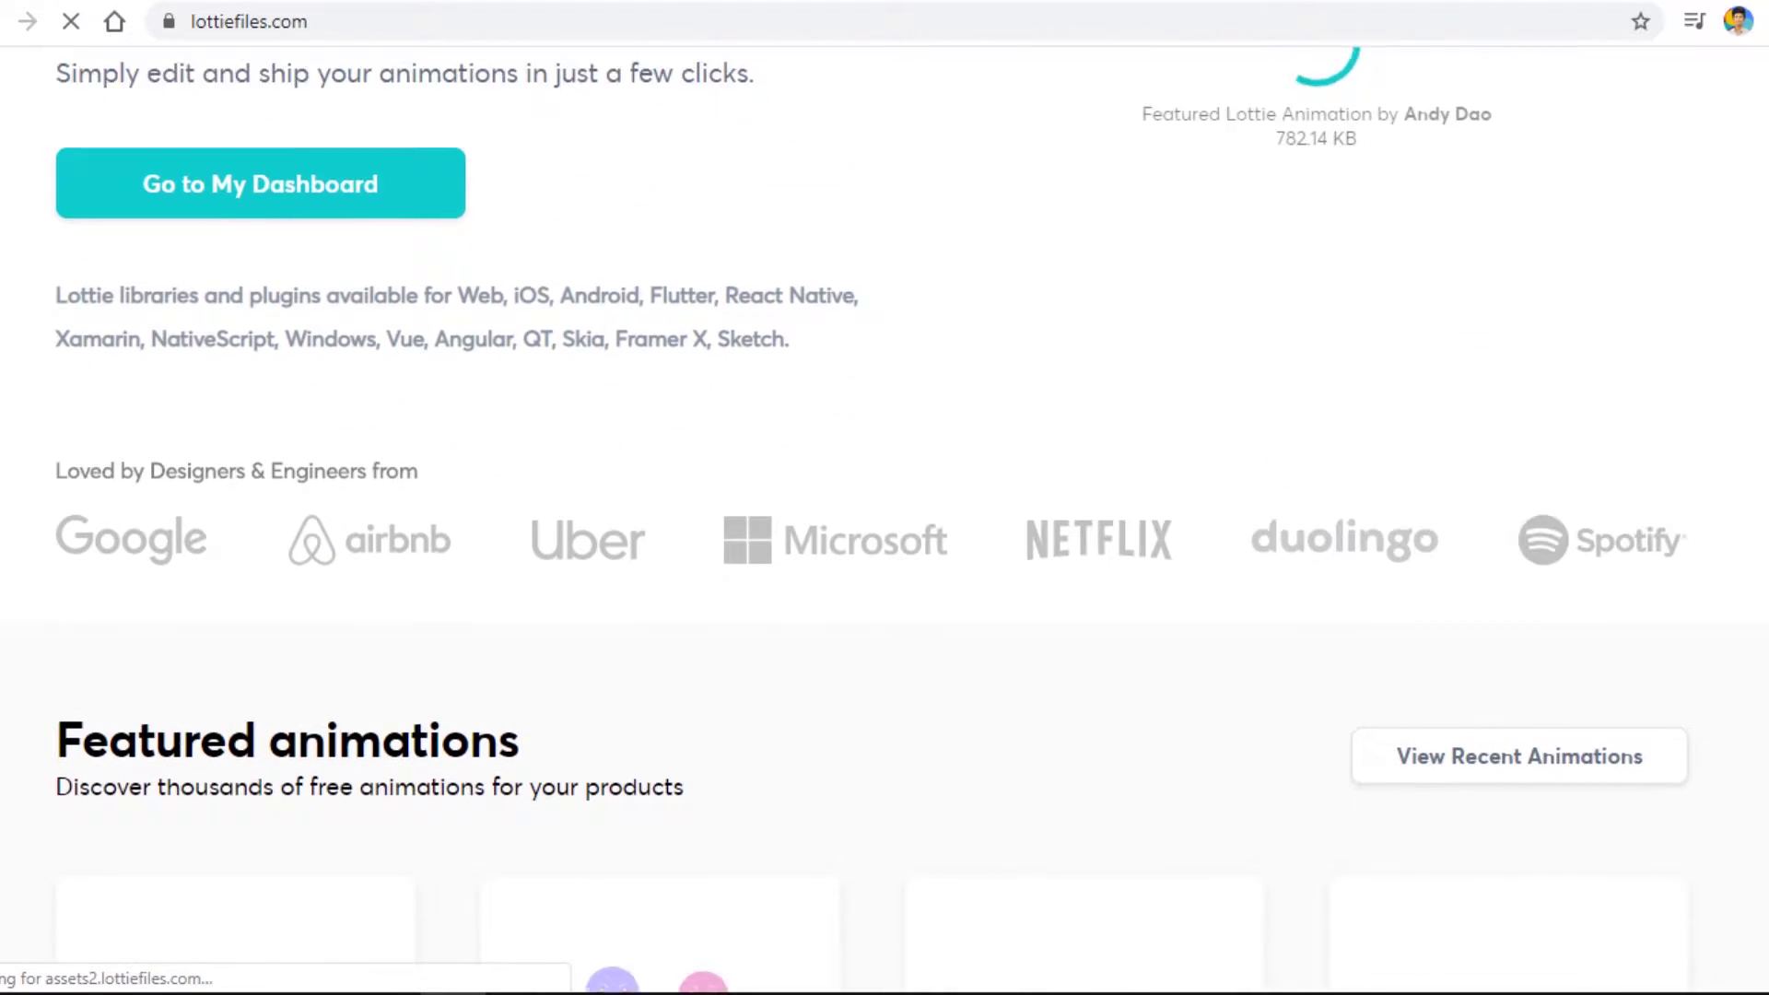
scroll(1472, 800, down, 3)
scroll(1472, 800, up, 7)
scroll(884, 554, up, 2)
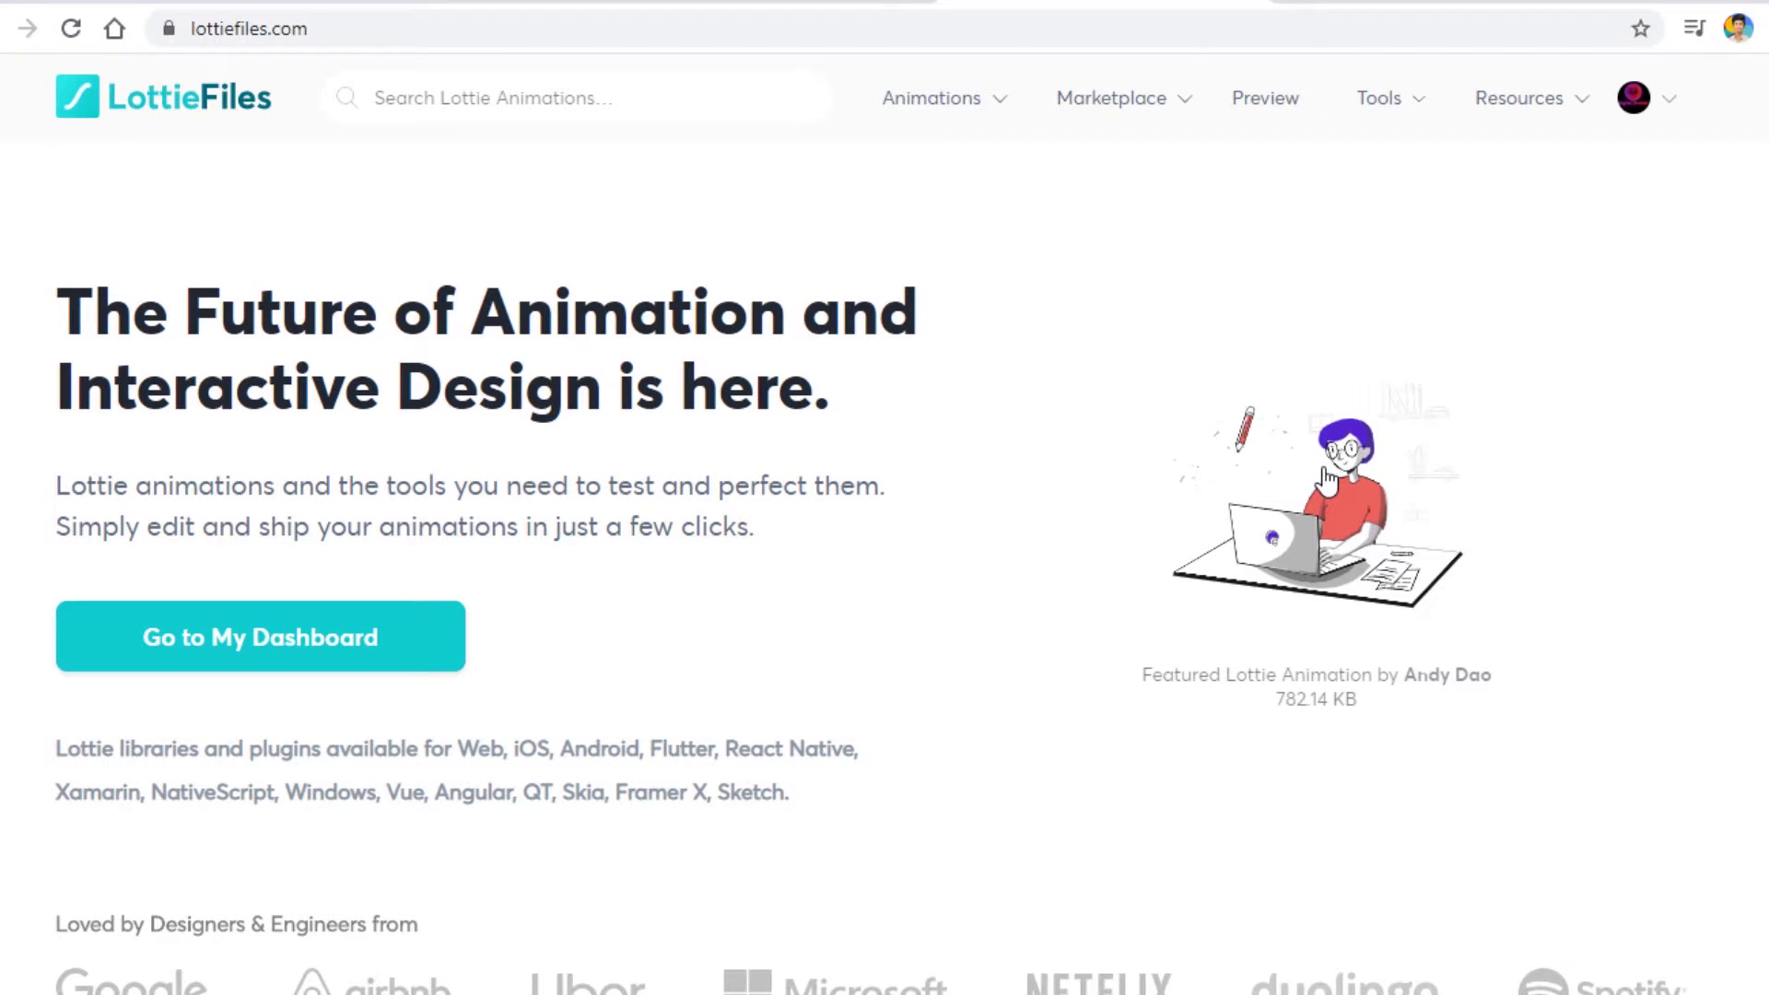
click(1323, 469)
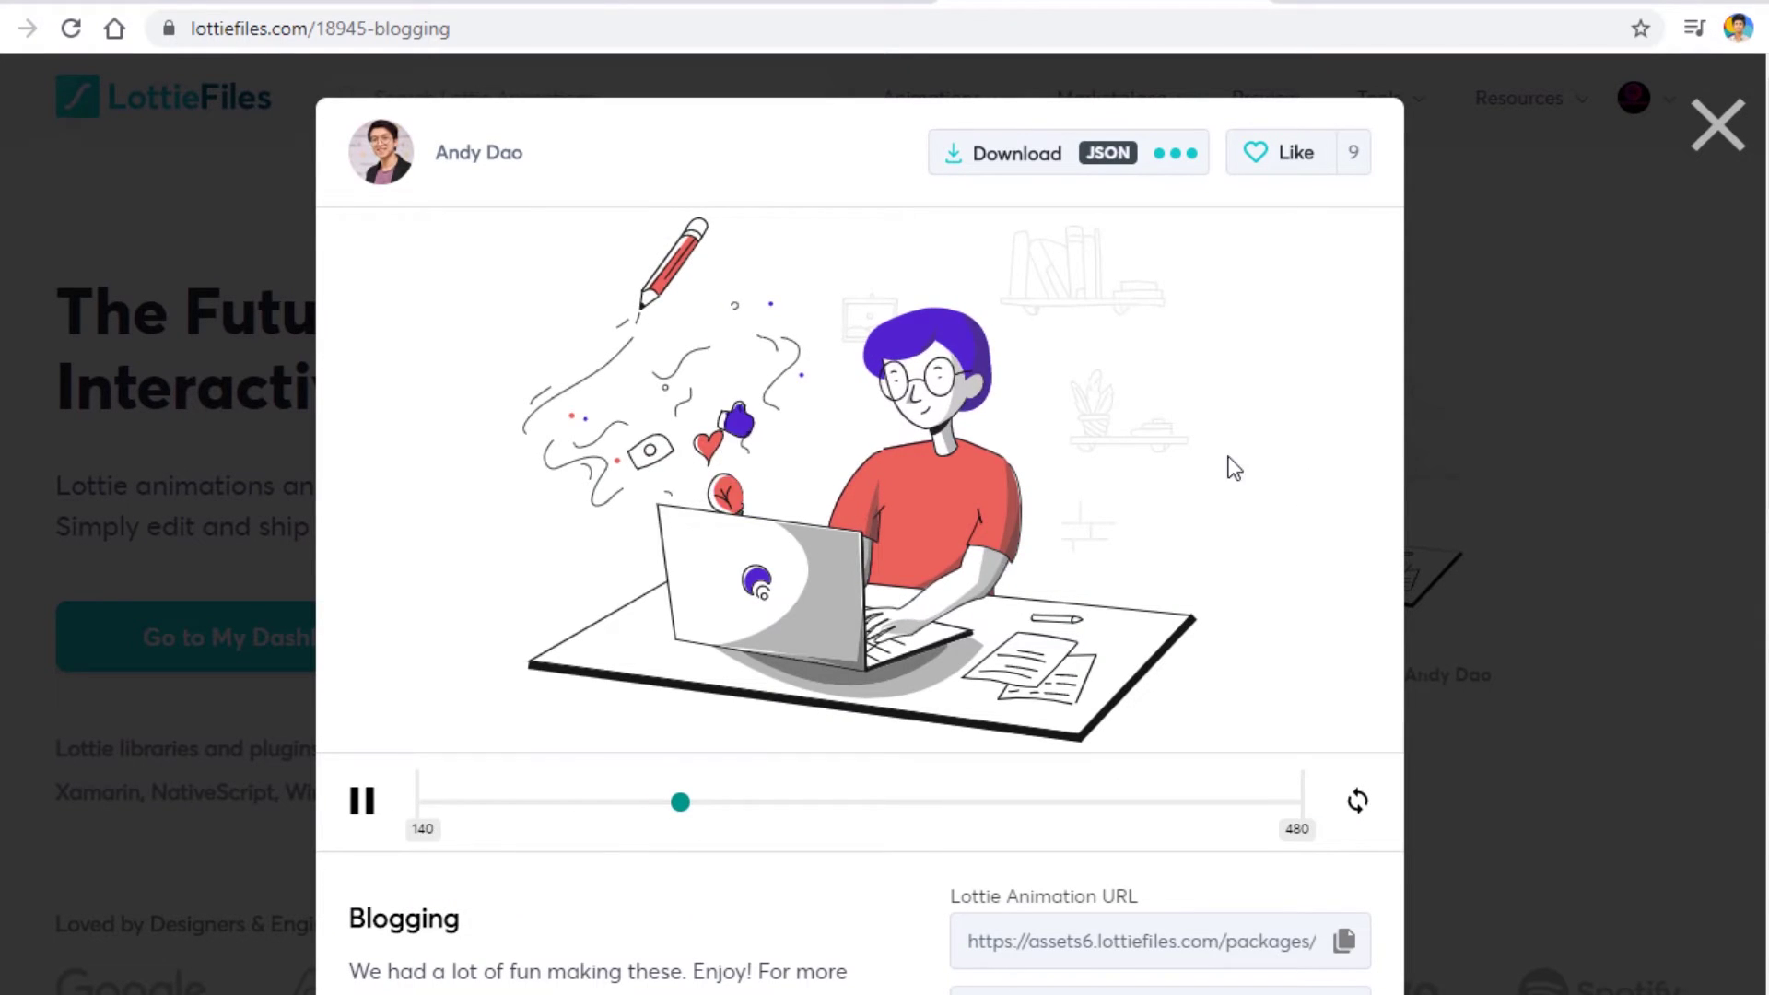
click(1017, 152)
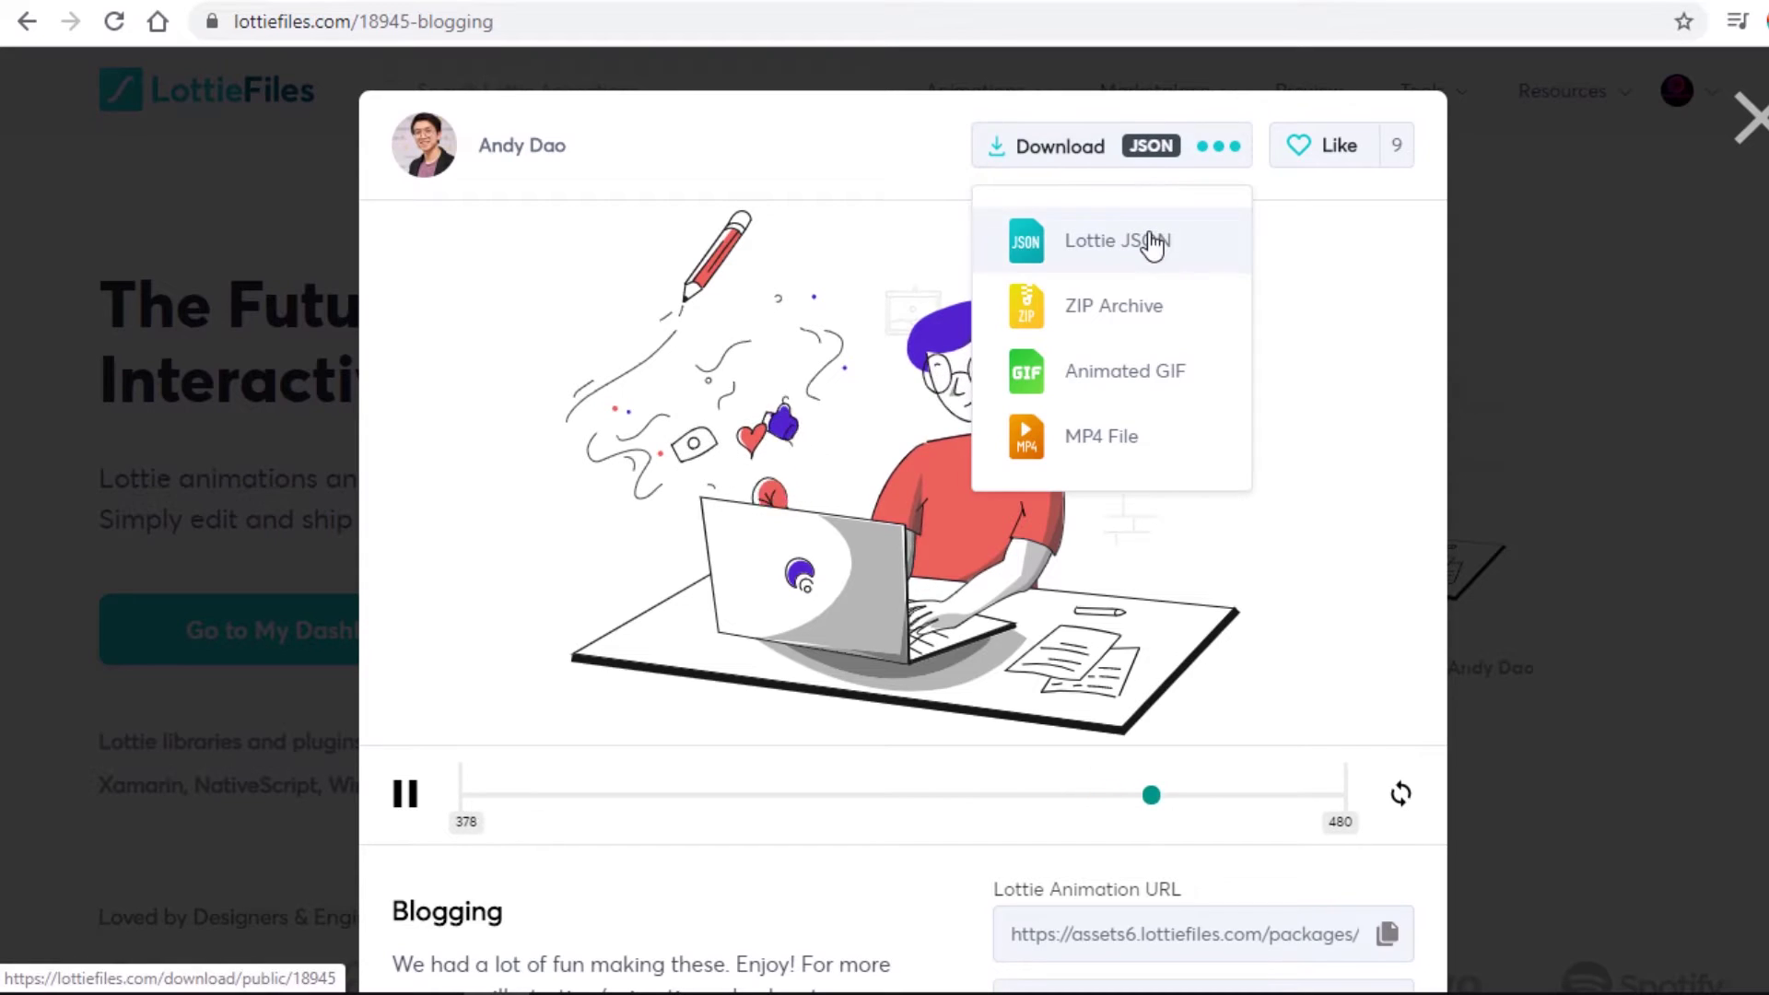
click(1148, 241)
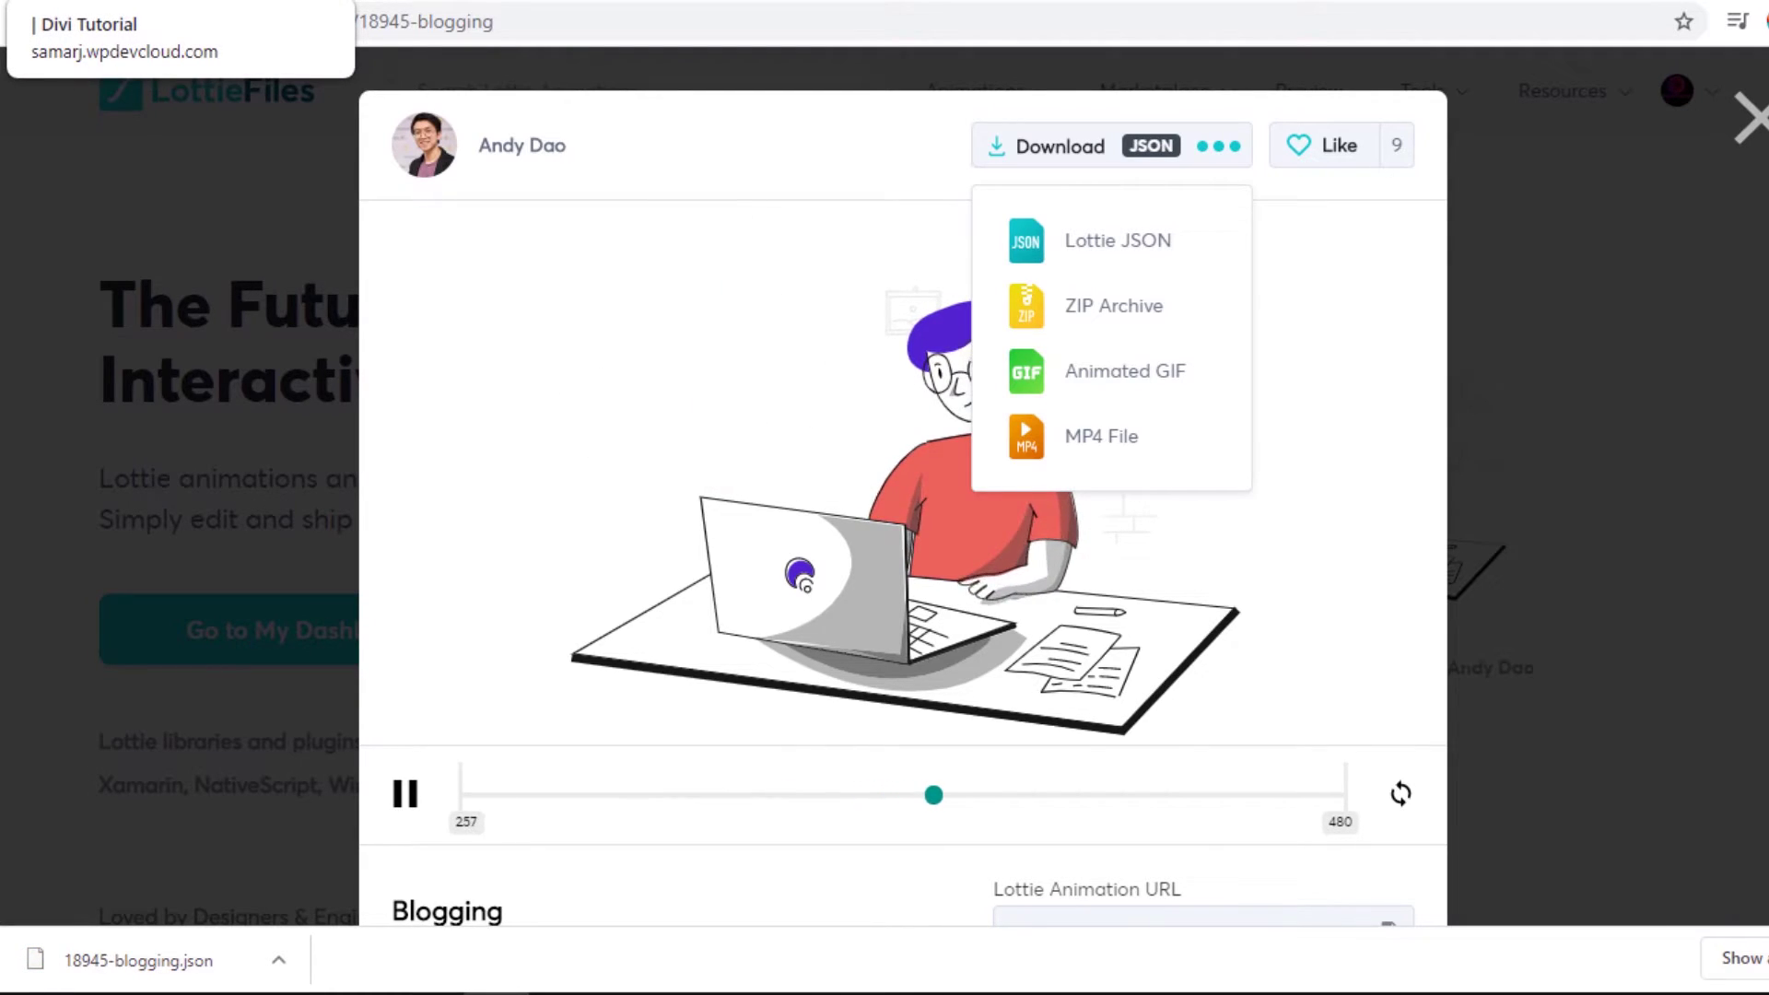
click(91, 24)
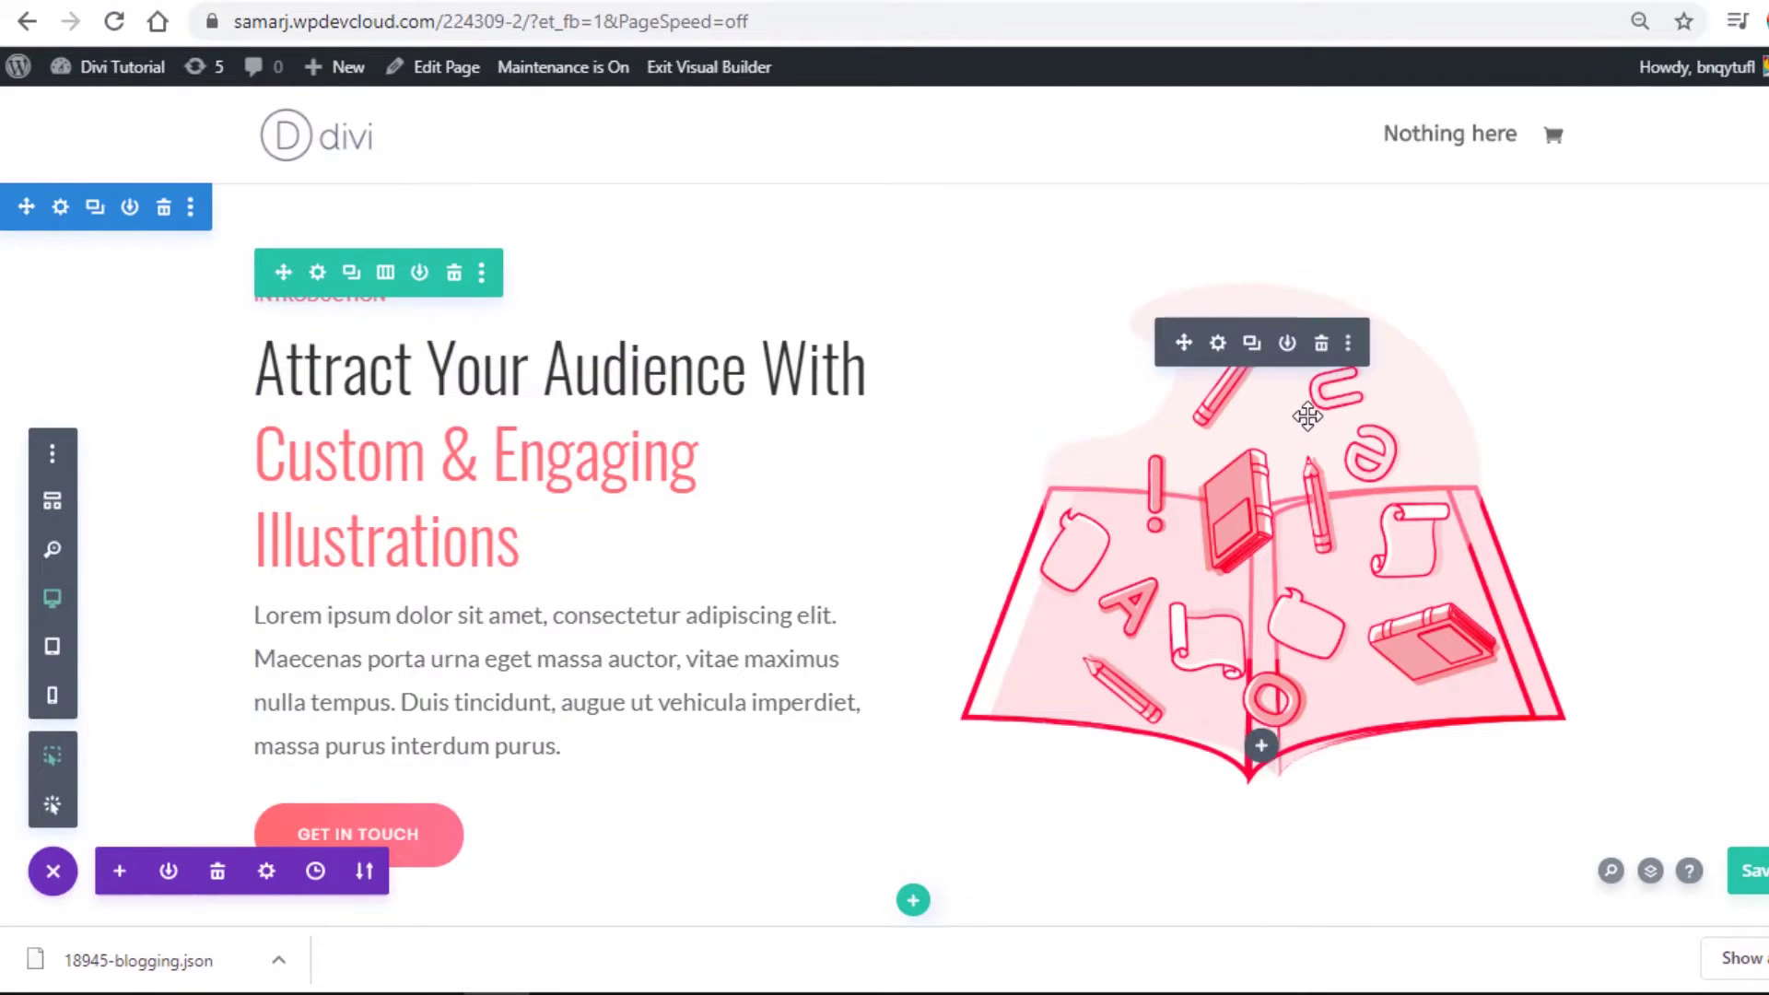
mouse_move(1262, 534)
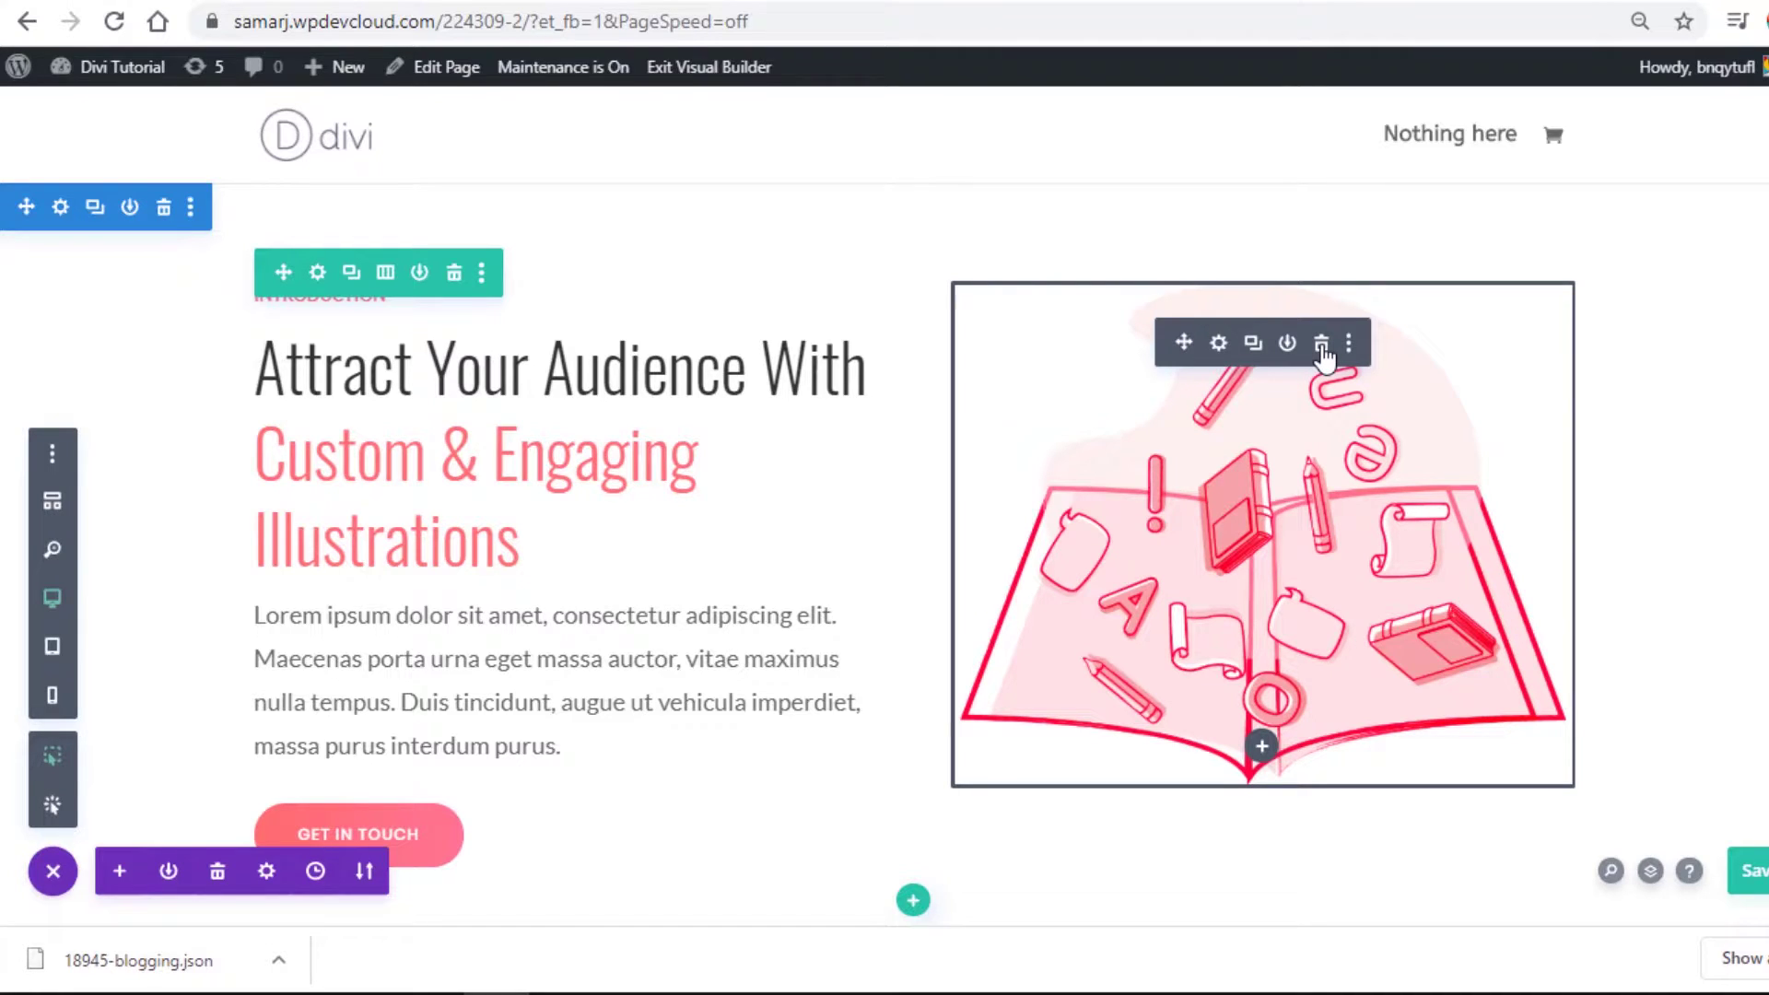
Step: Delete the hero illustration image module and start adding a new module to its column
click(1321, 342)
click(1264, 312)
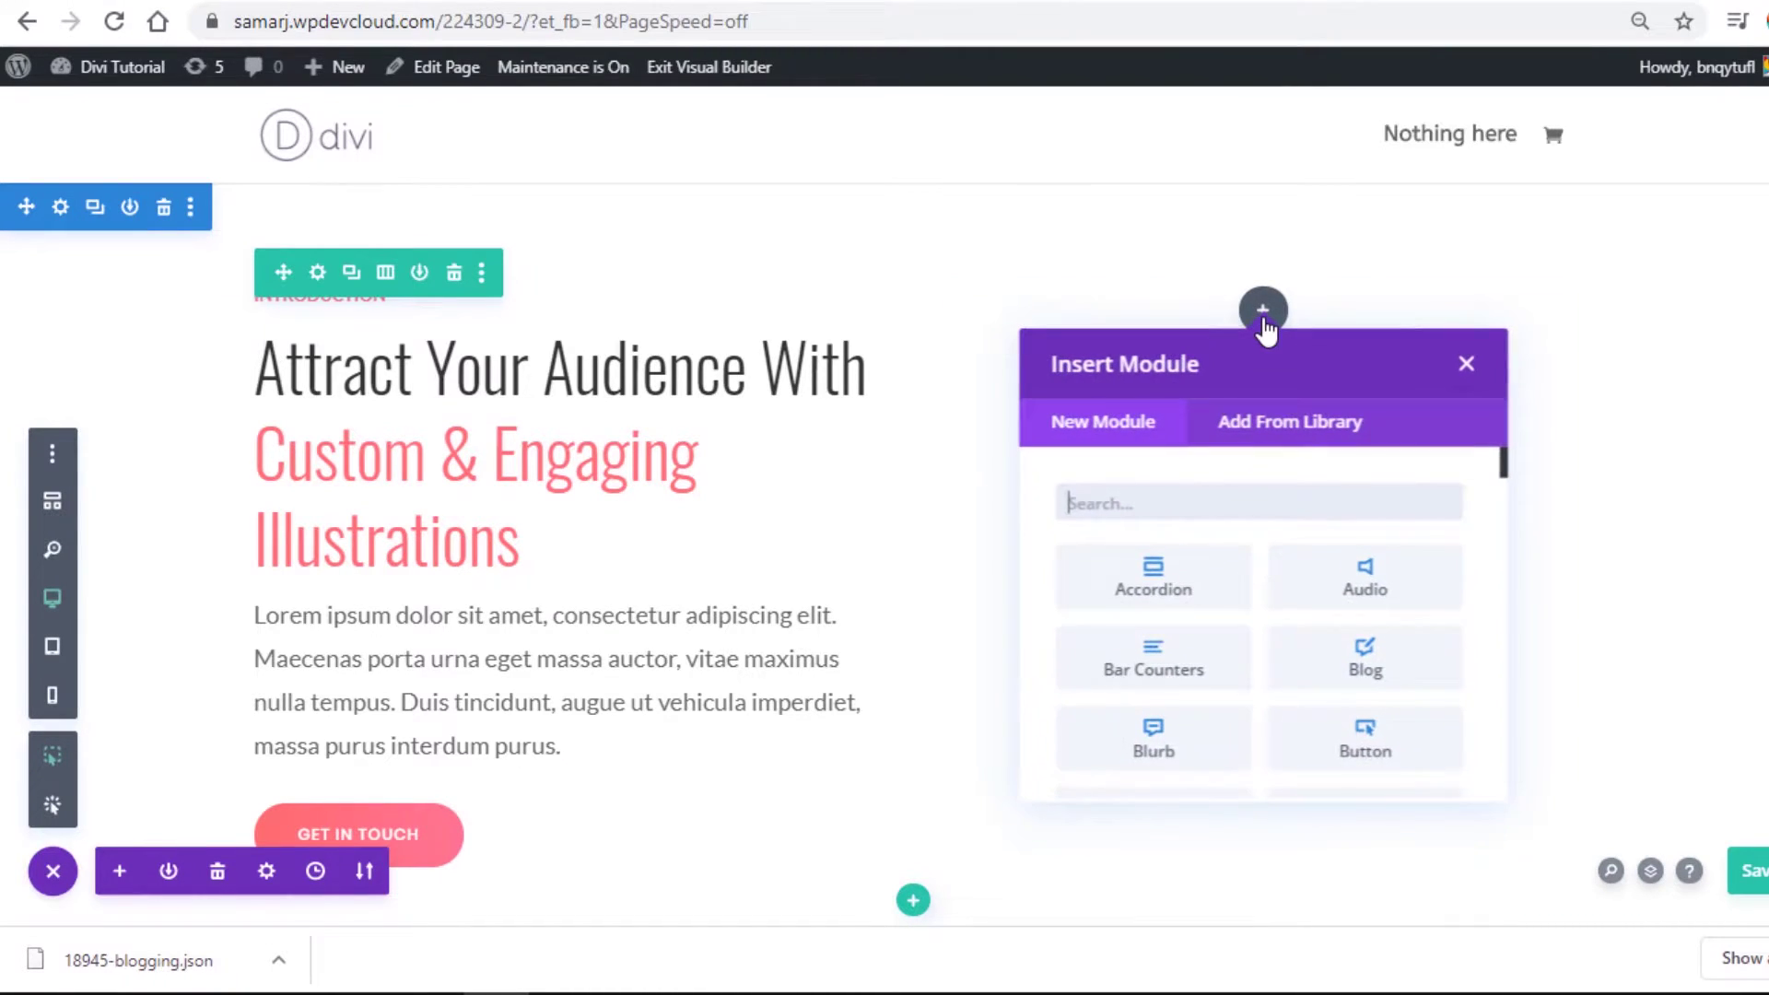
text(lott)
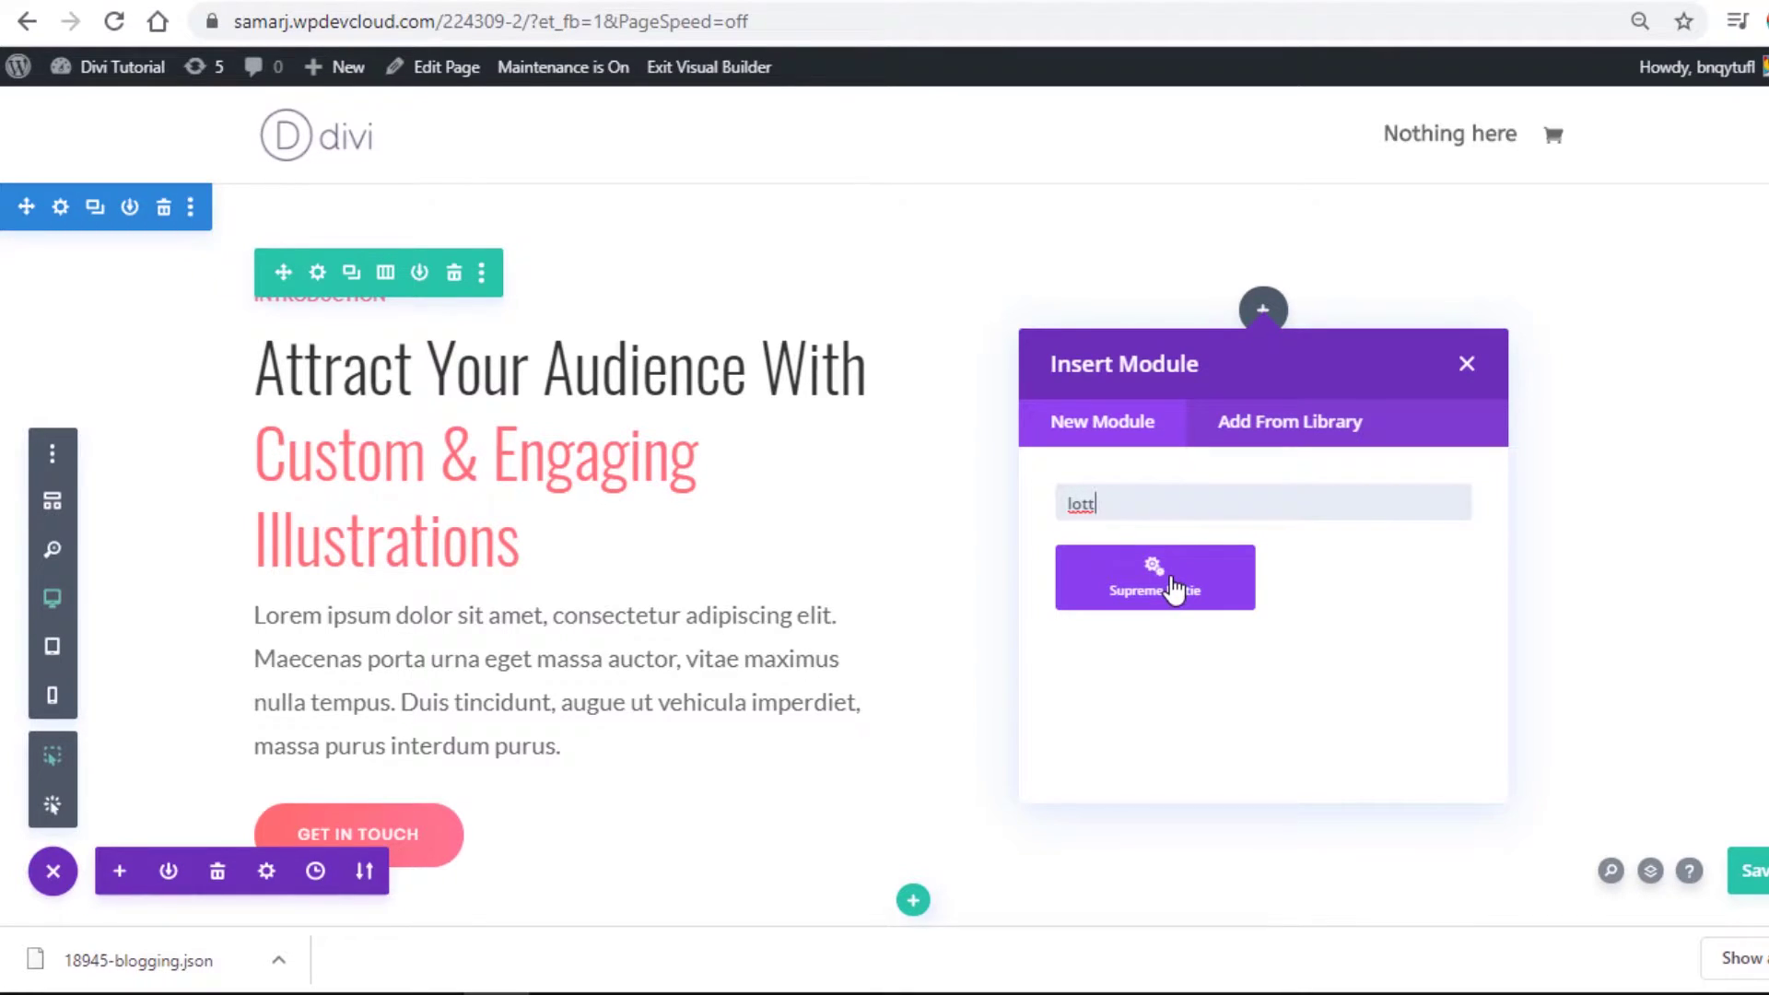
Step: Insert a Supreme Lottie module and upload 18945-blogging.json from the download bar as its animation
click(1156, 578)
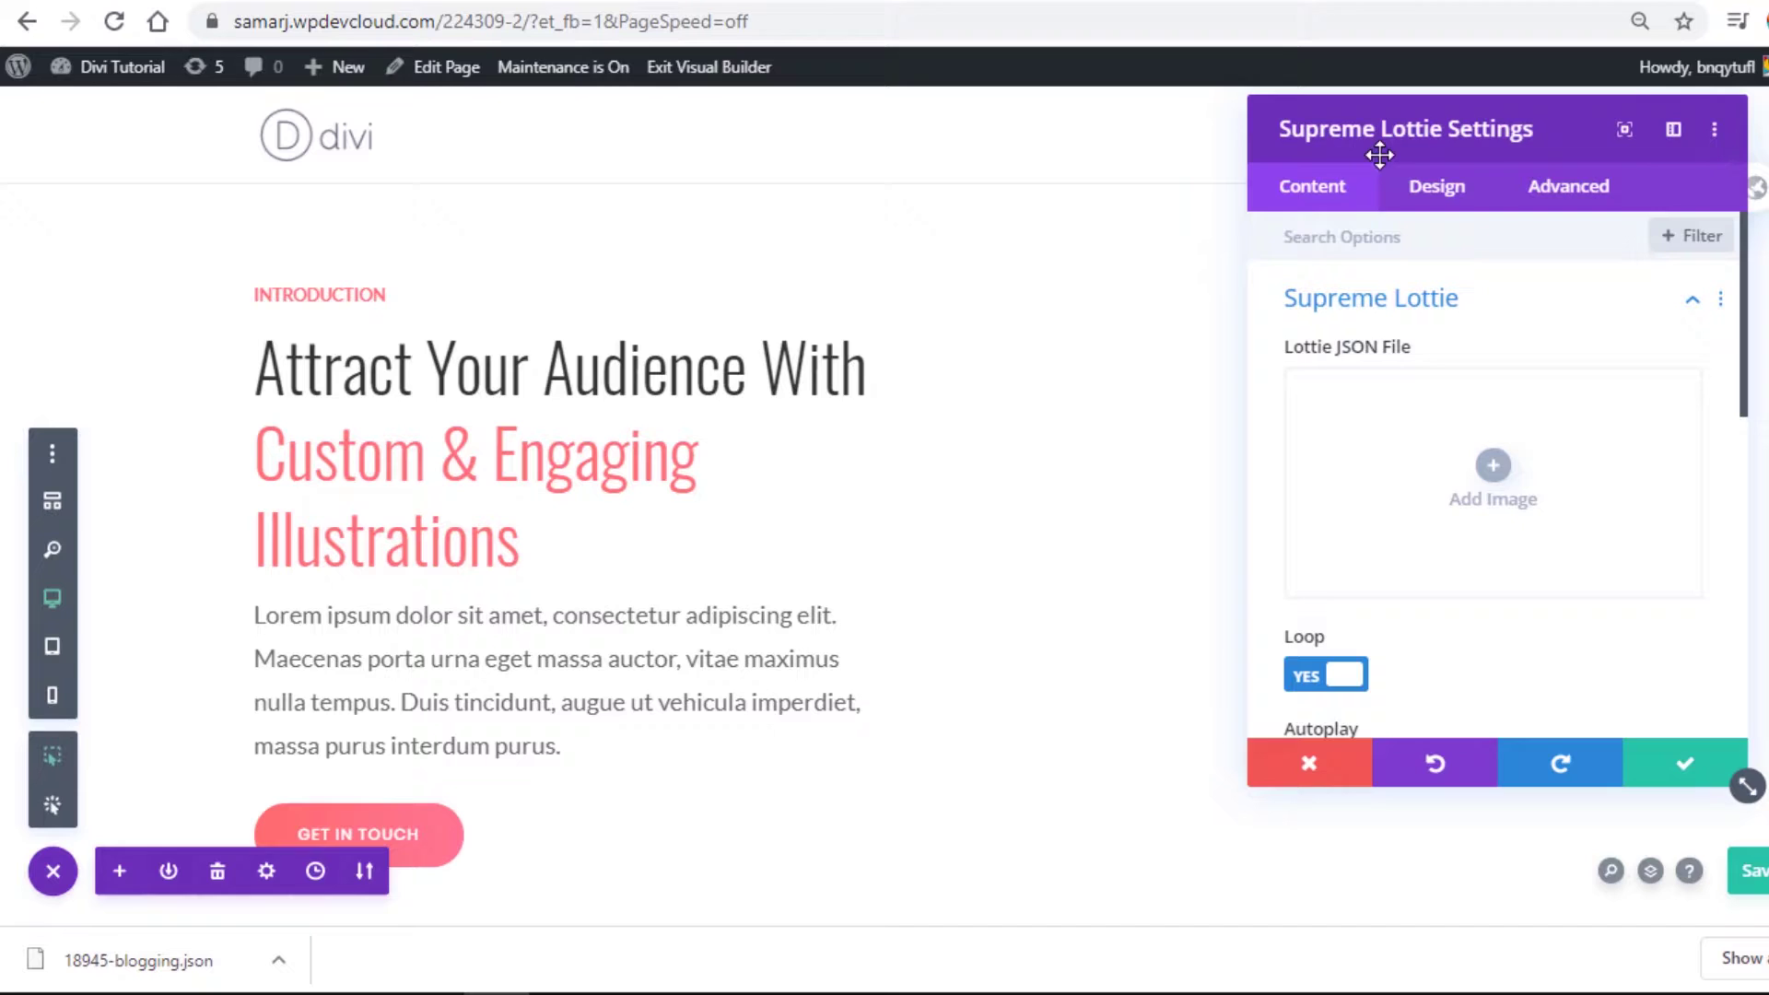
drag(1379, 132, 1039, 119)
click(1146, 457)
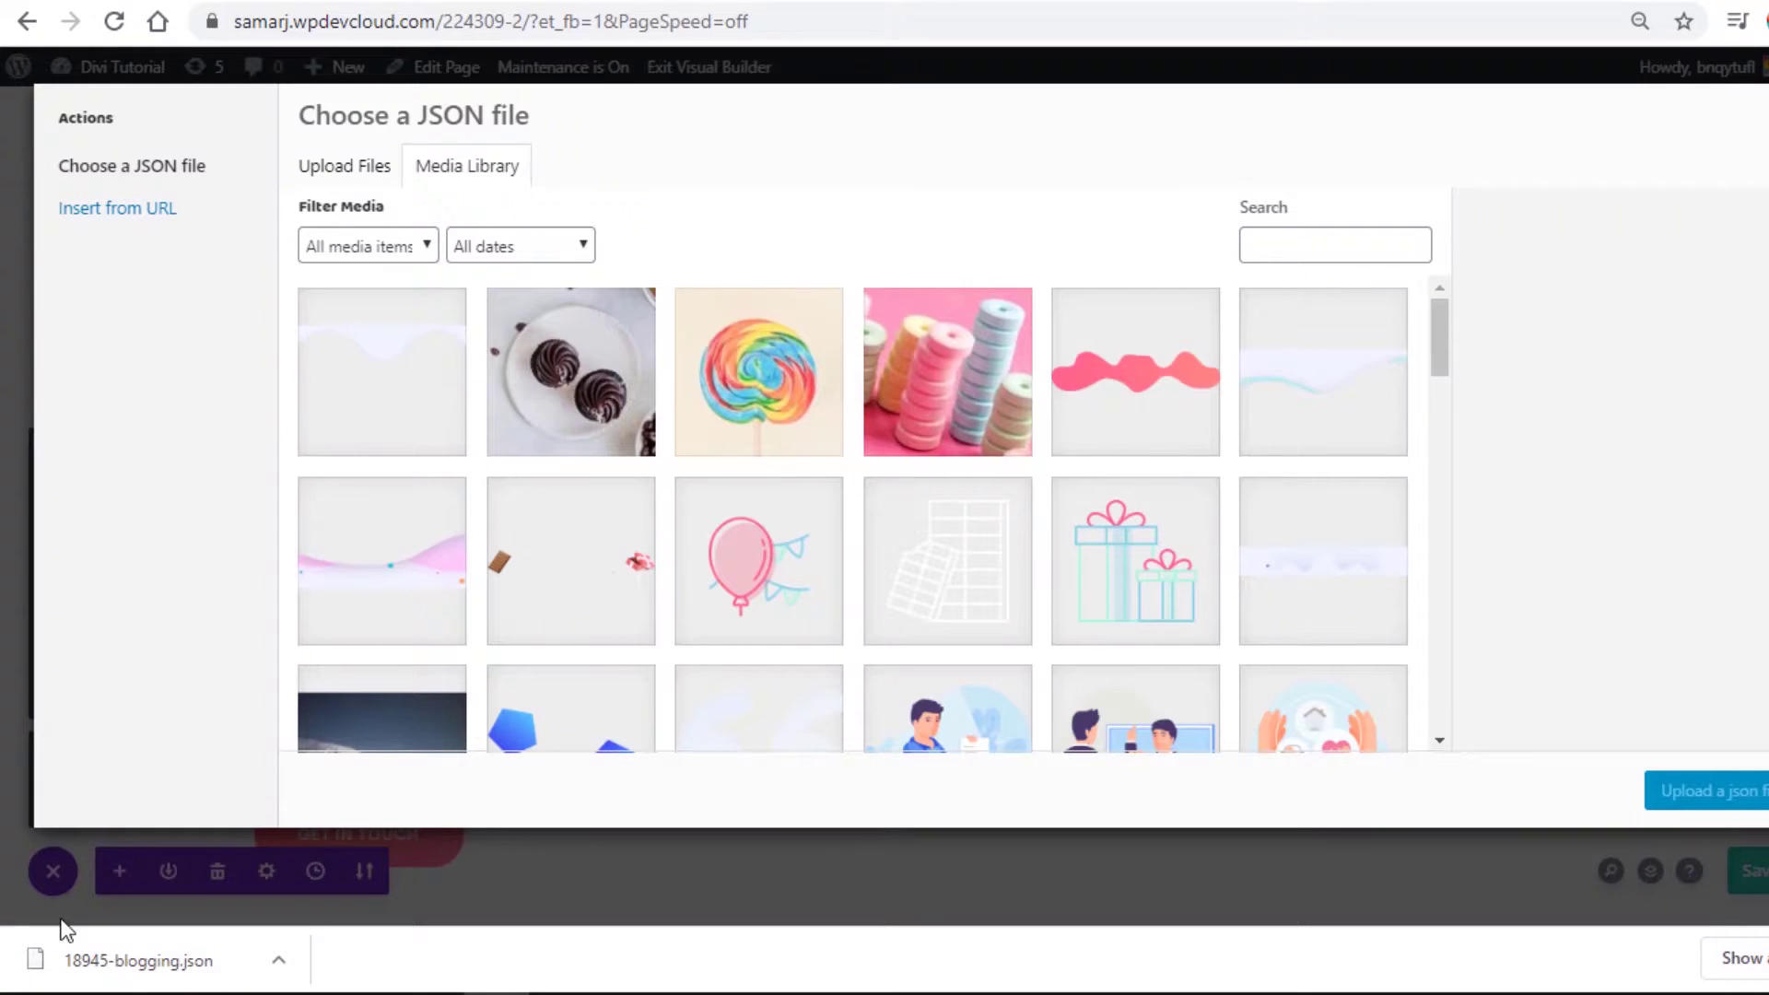
drag(142, 968, 429, 551)
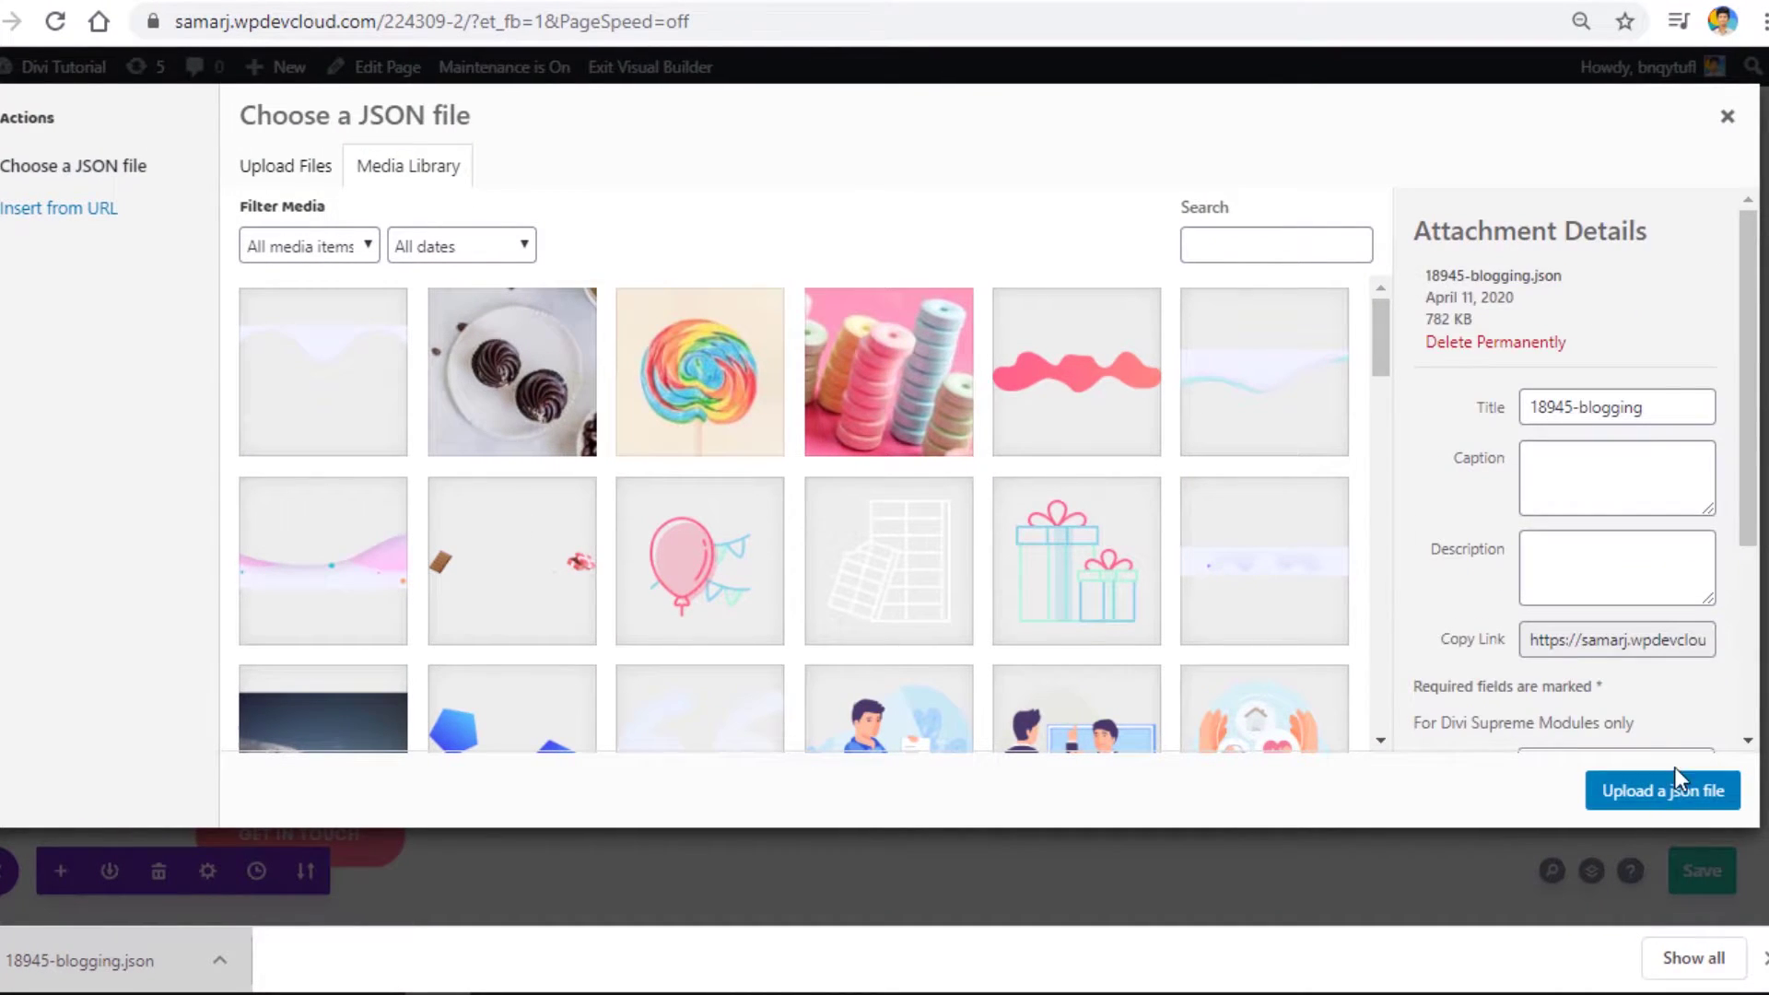
click(1683, 798)
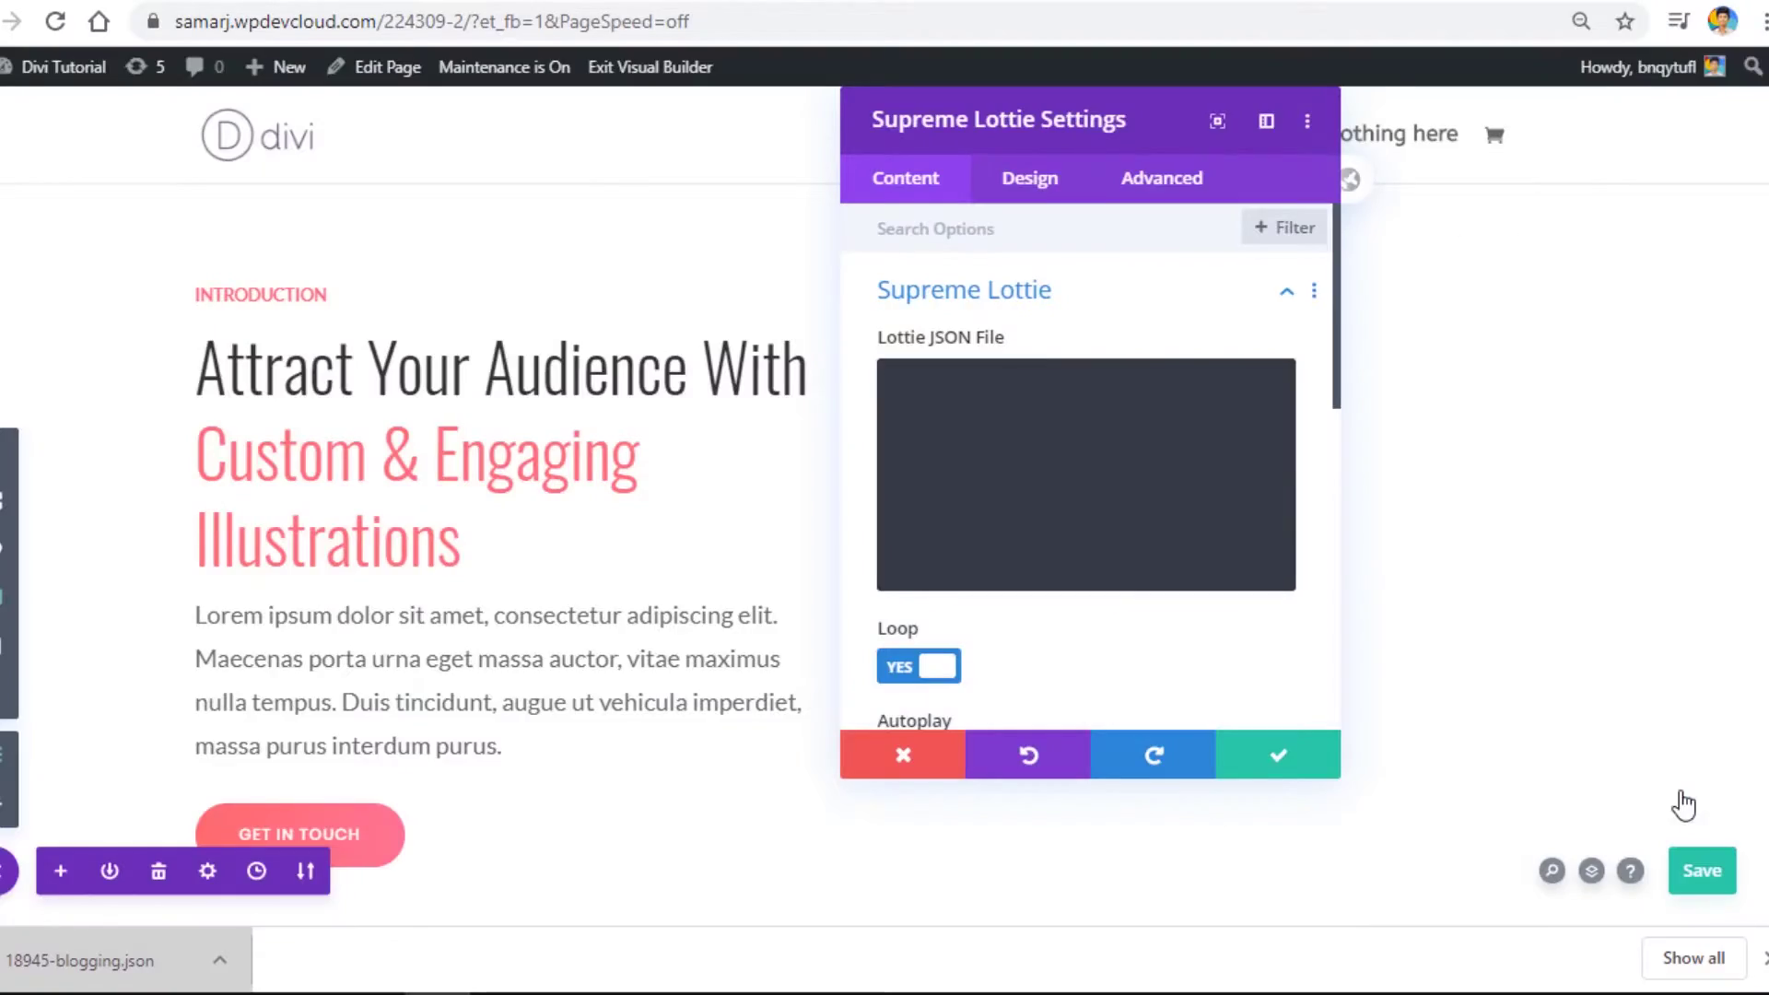
Step: Try a ~455 ms delay and faster/slower Speed values, settling the animation back at speed 1
drag(1042, 121, 487, 122)
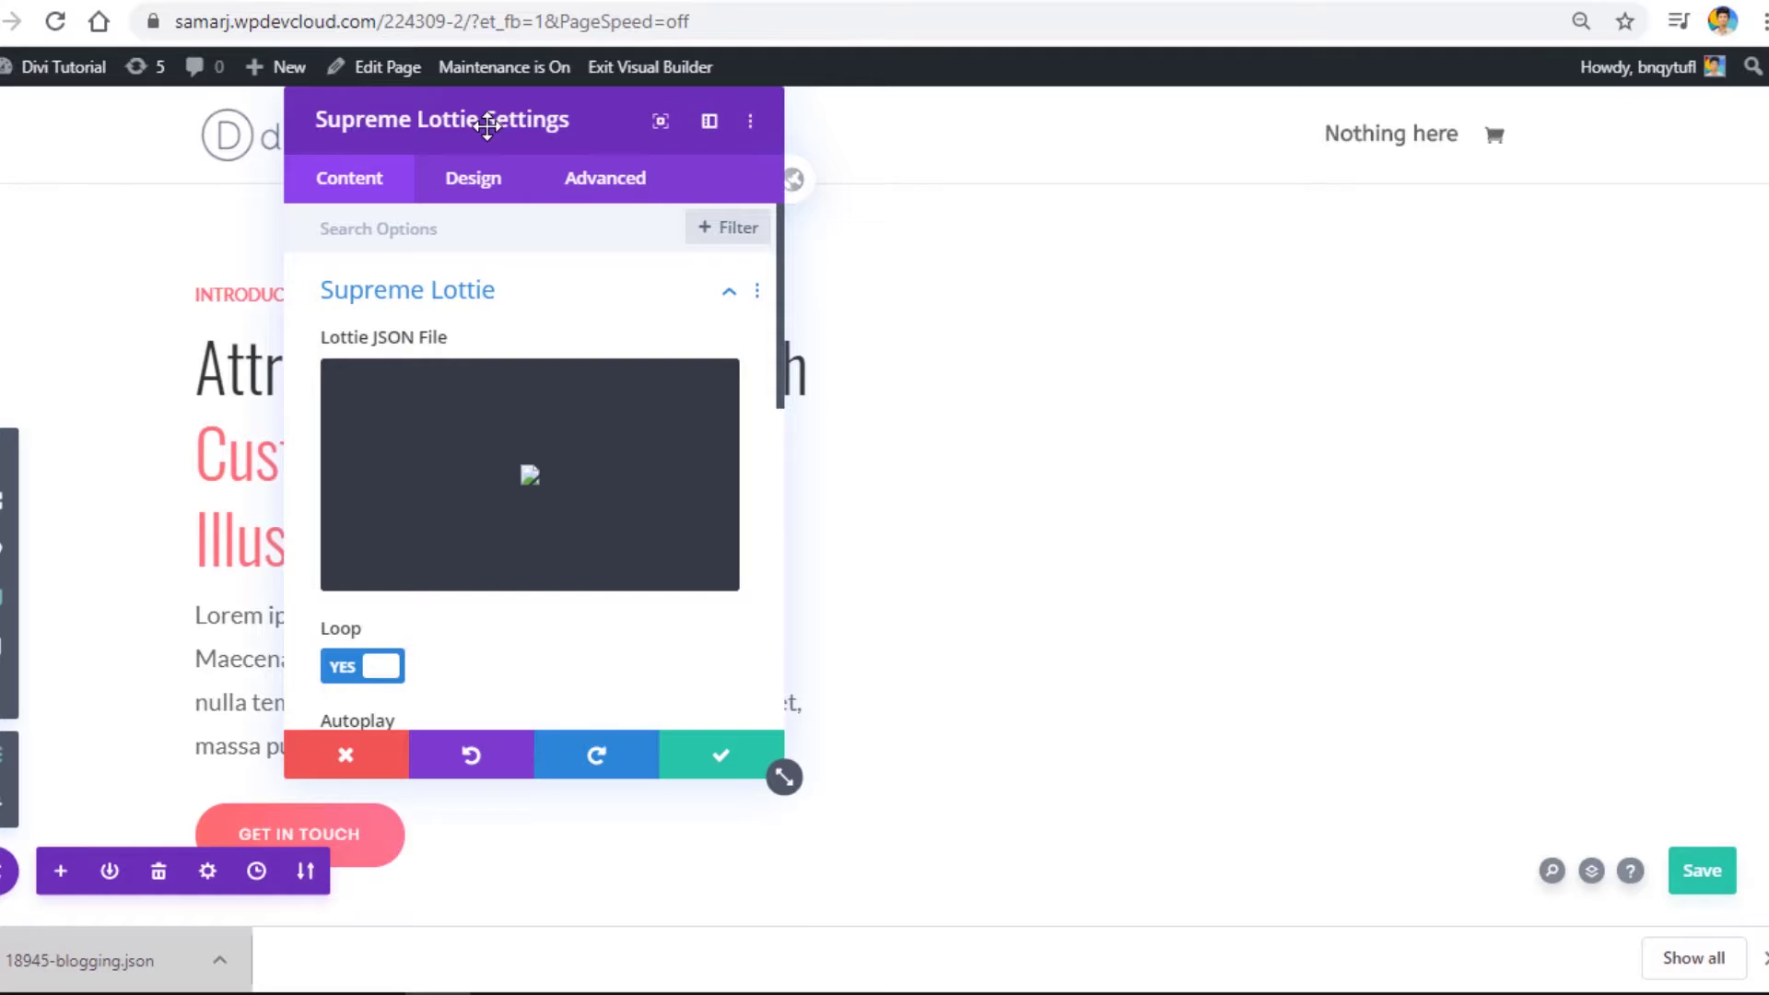
scroll(552, 414, down, 1)
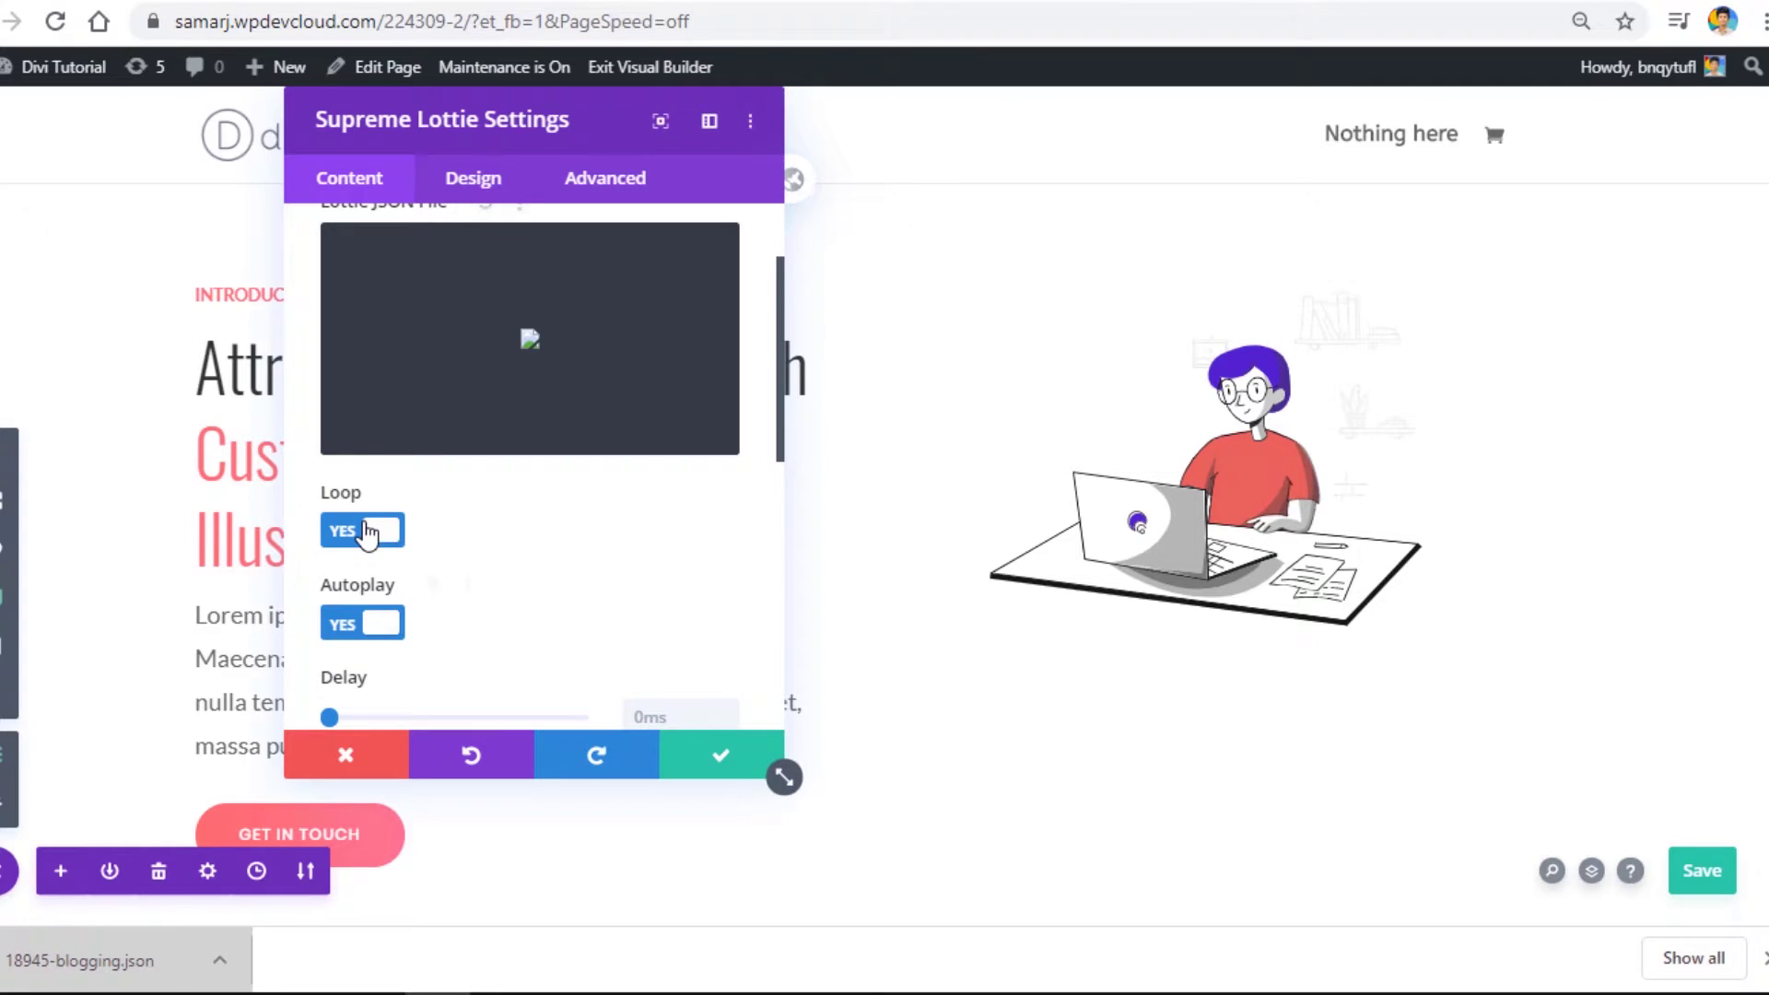
mouse_move(346, 525)
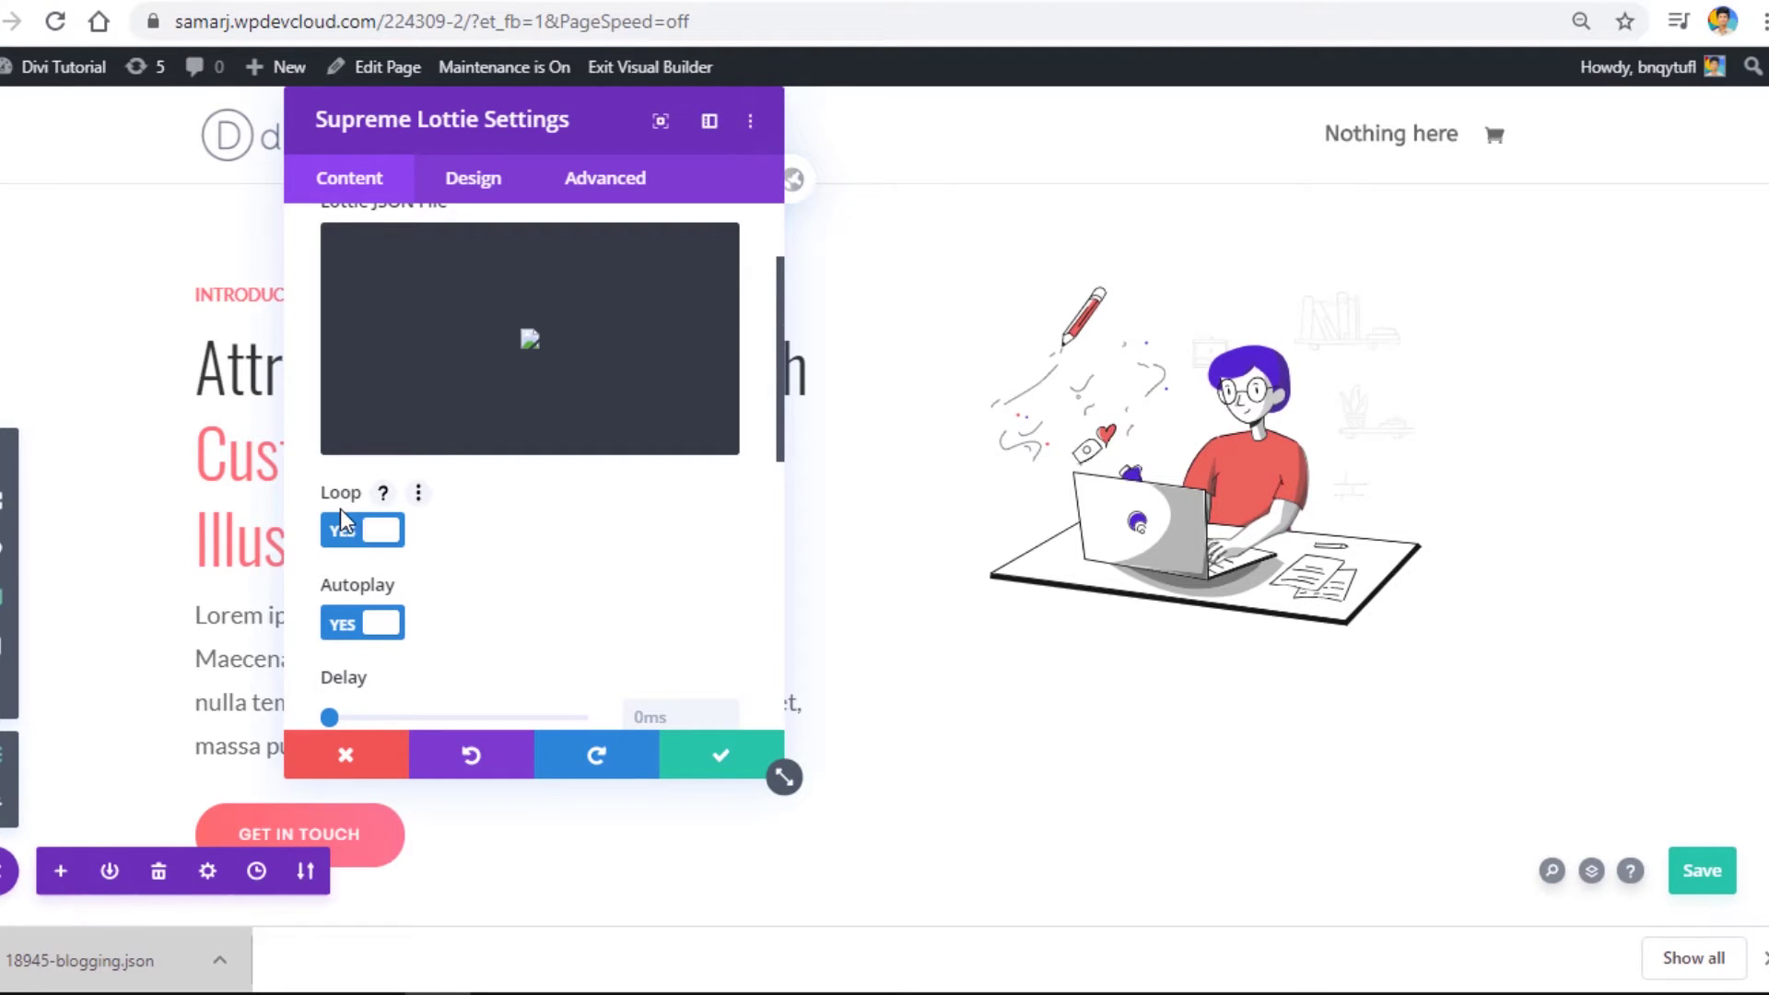
scroll(462, 561, down, 2)
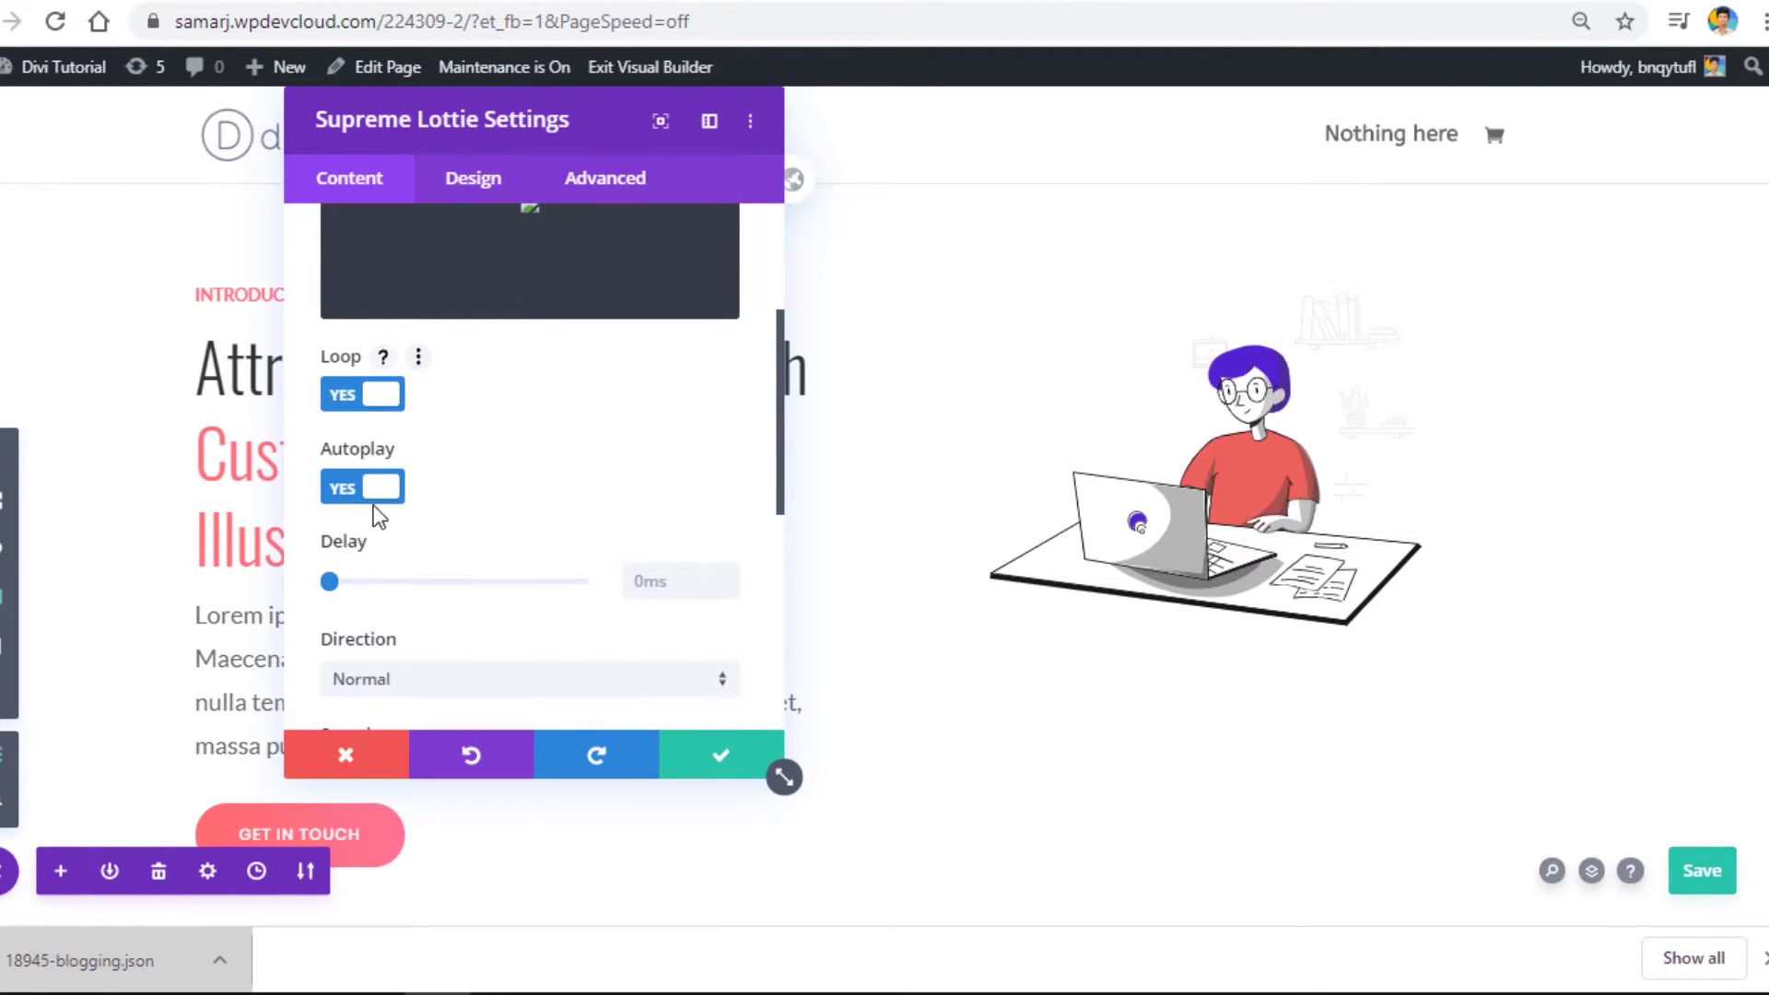
scroll(526, 511, down, 1)
scroll(552, 495, down, 1)
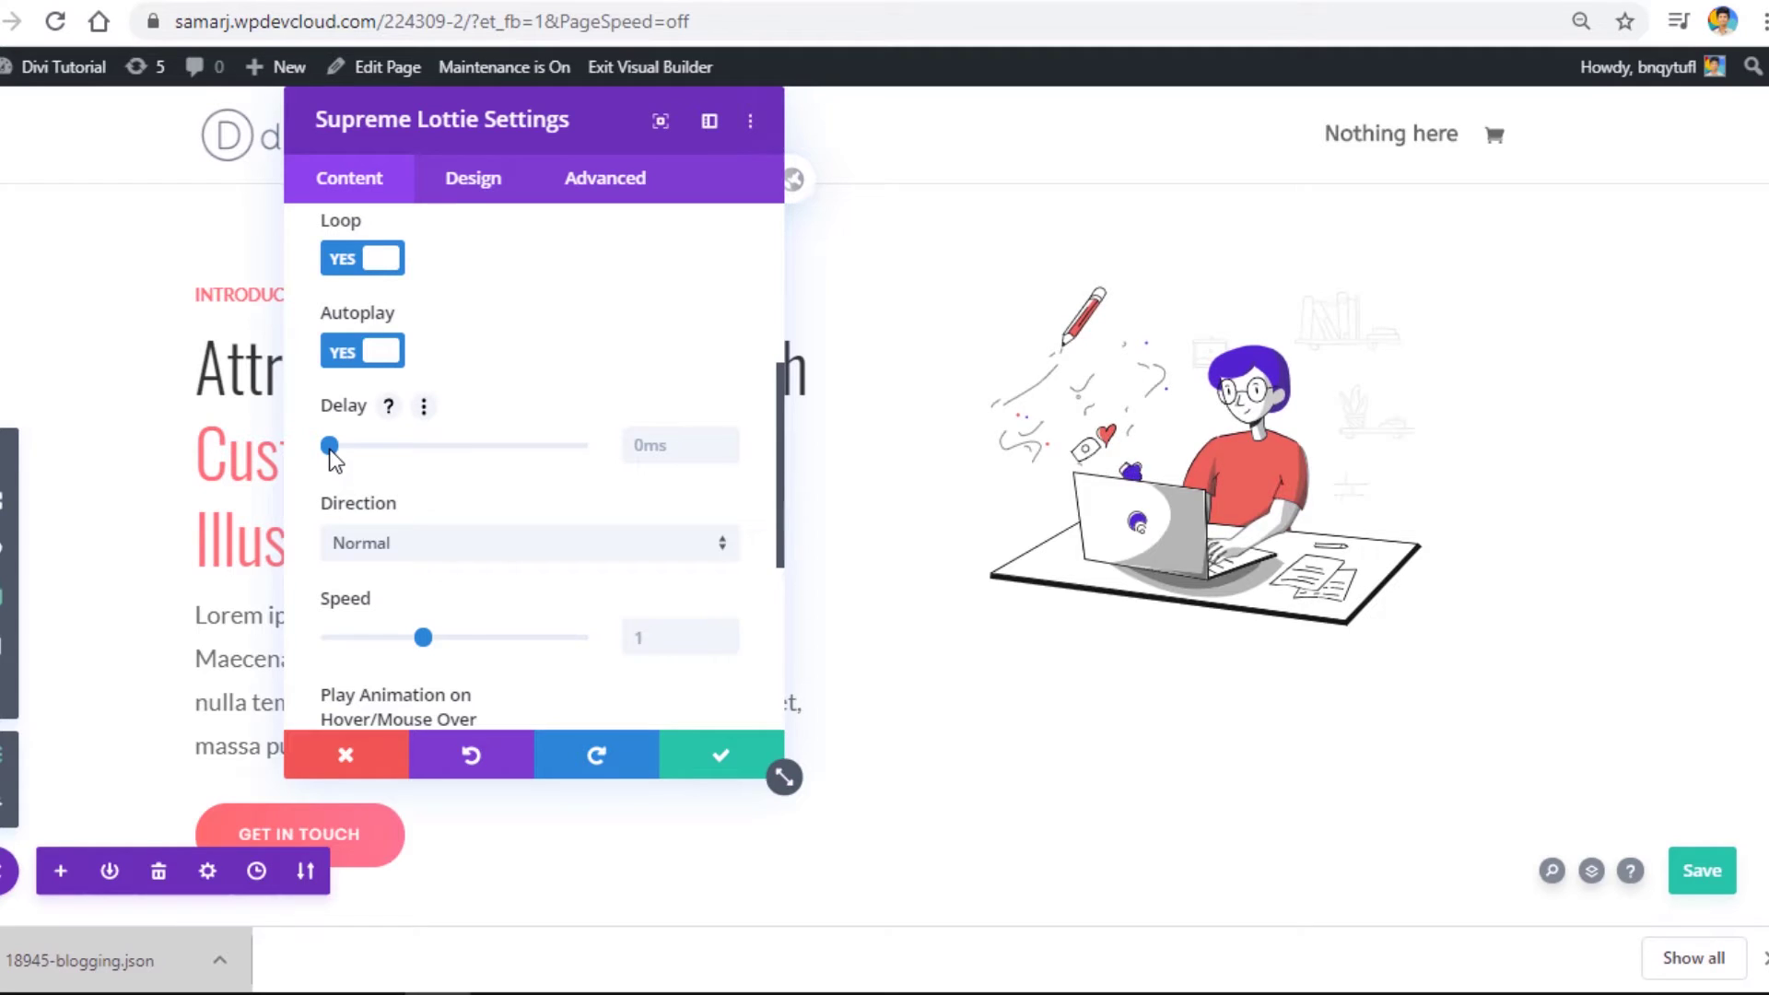
mouse_move(328, 447)
mouse_down()
mouse_move(346, 446)
mouse_move(309, 445)
mouse_up()
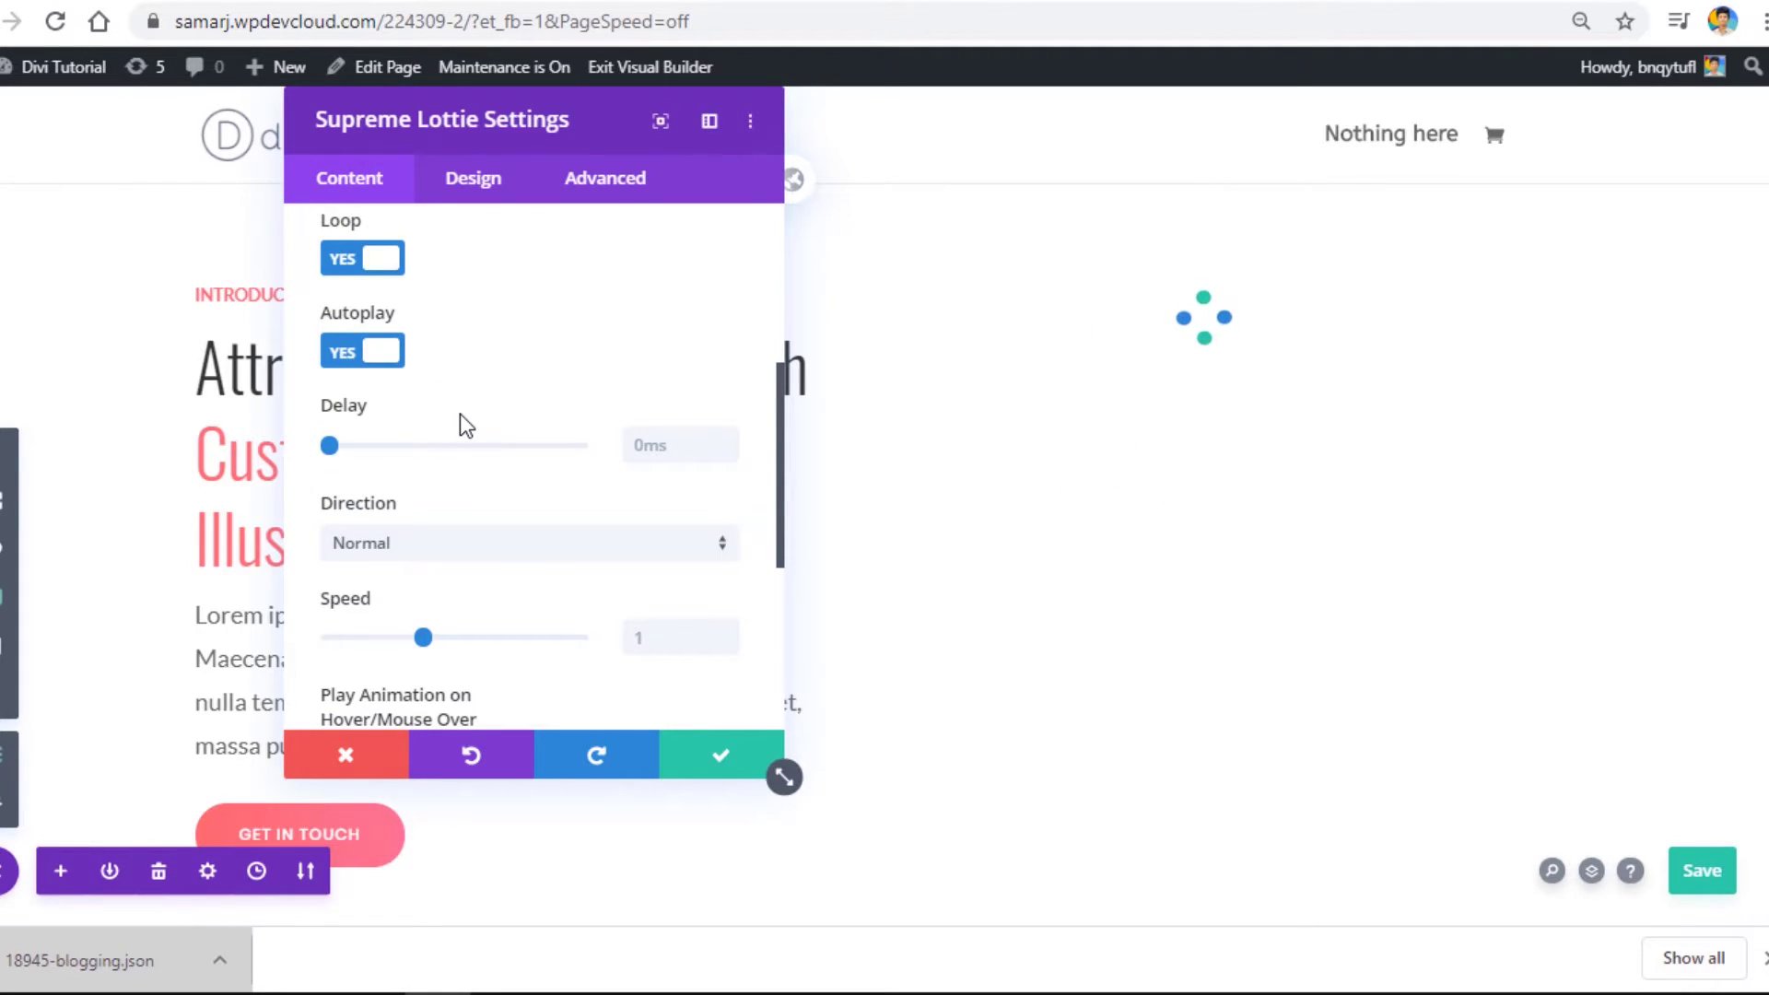
scroll(434, 444, down, 1)
mouse_move(345, 463)
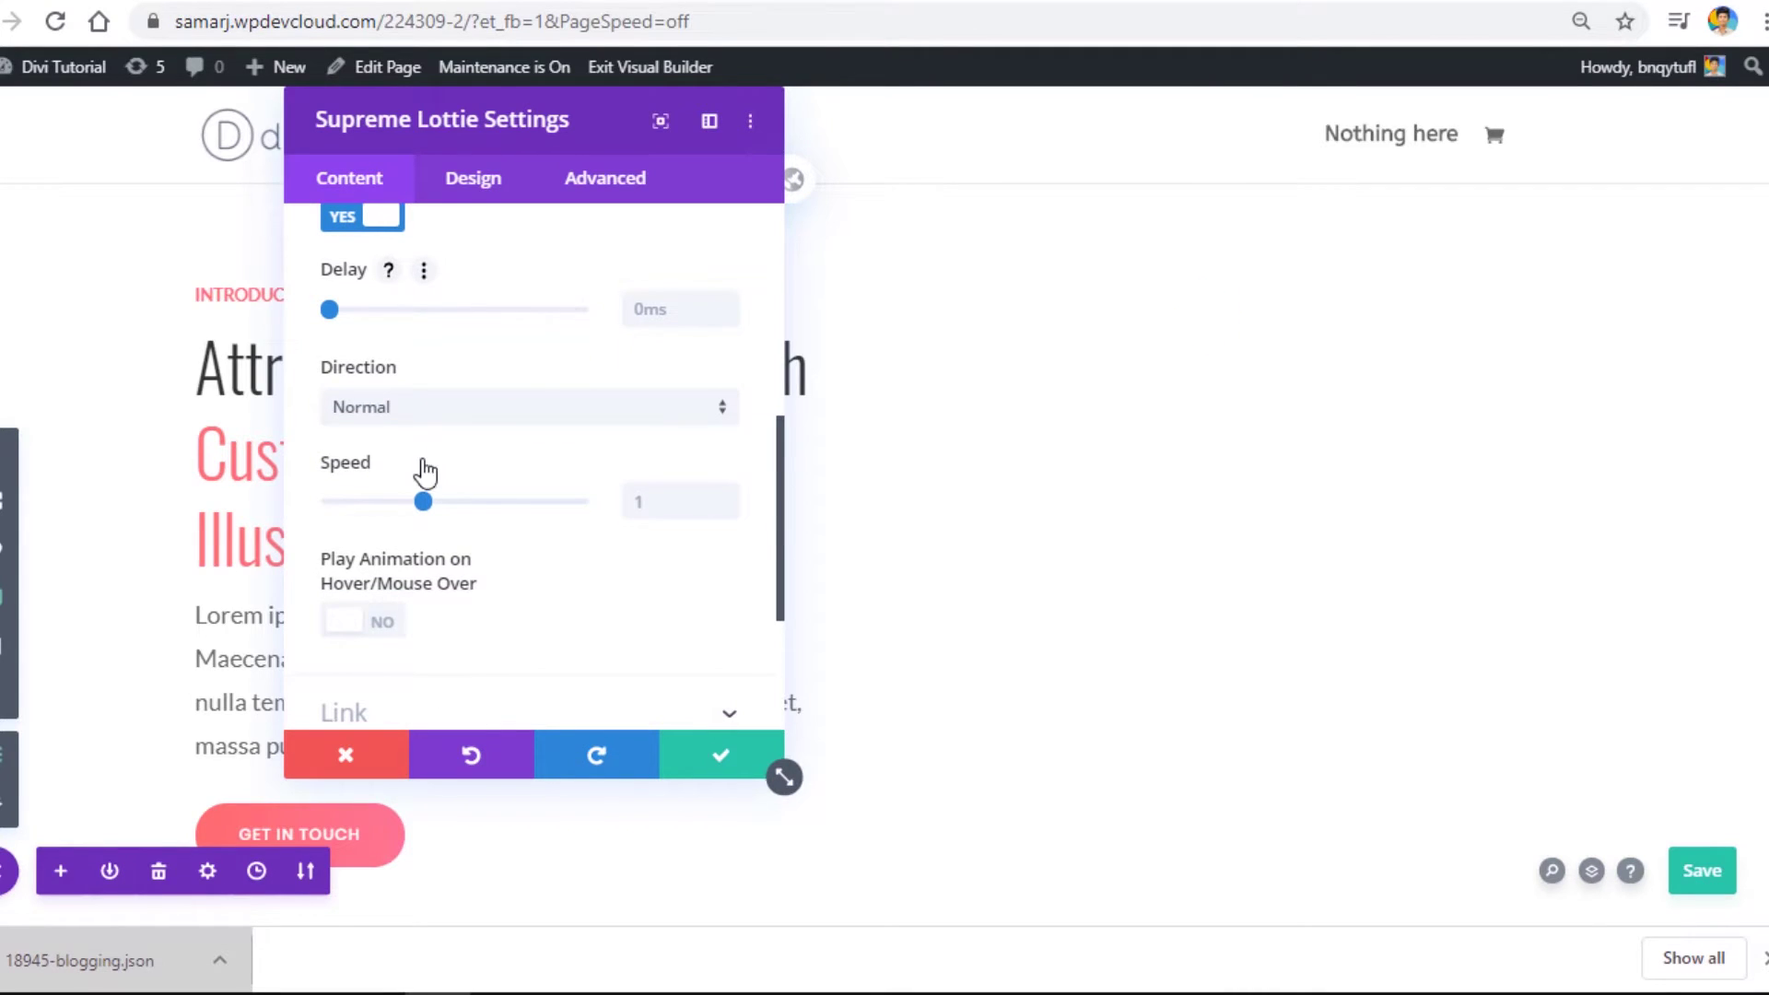
drag(422, 502, 550, 503)
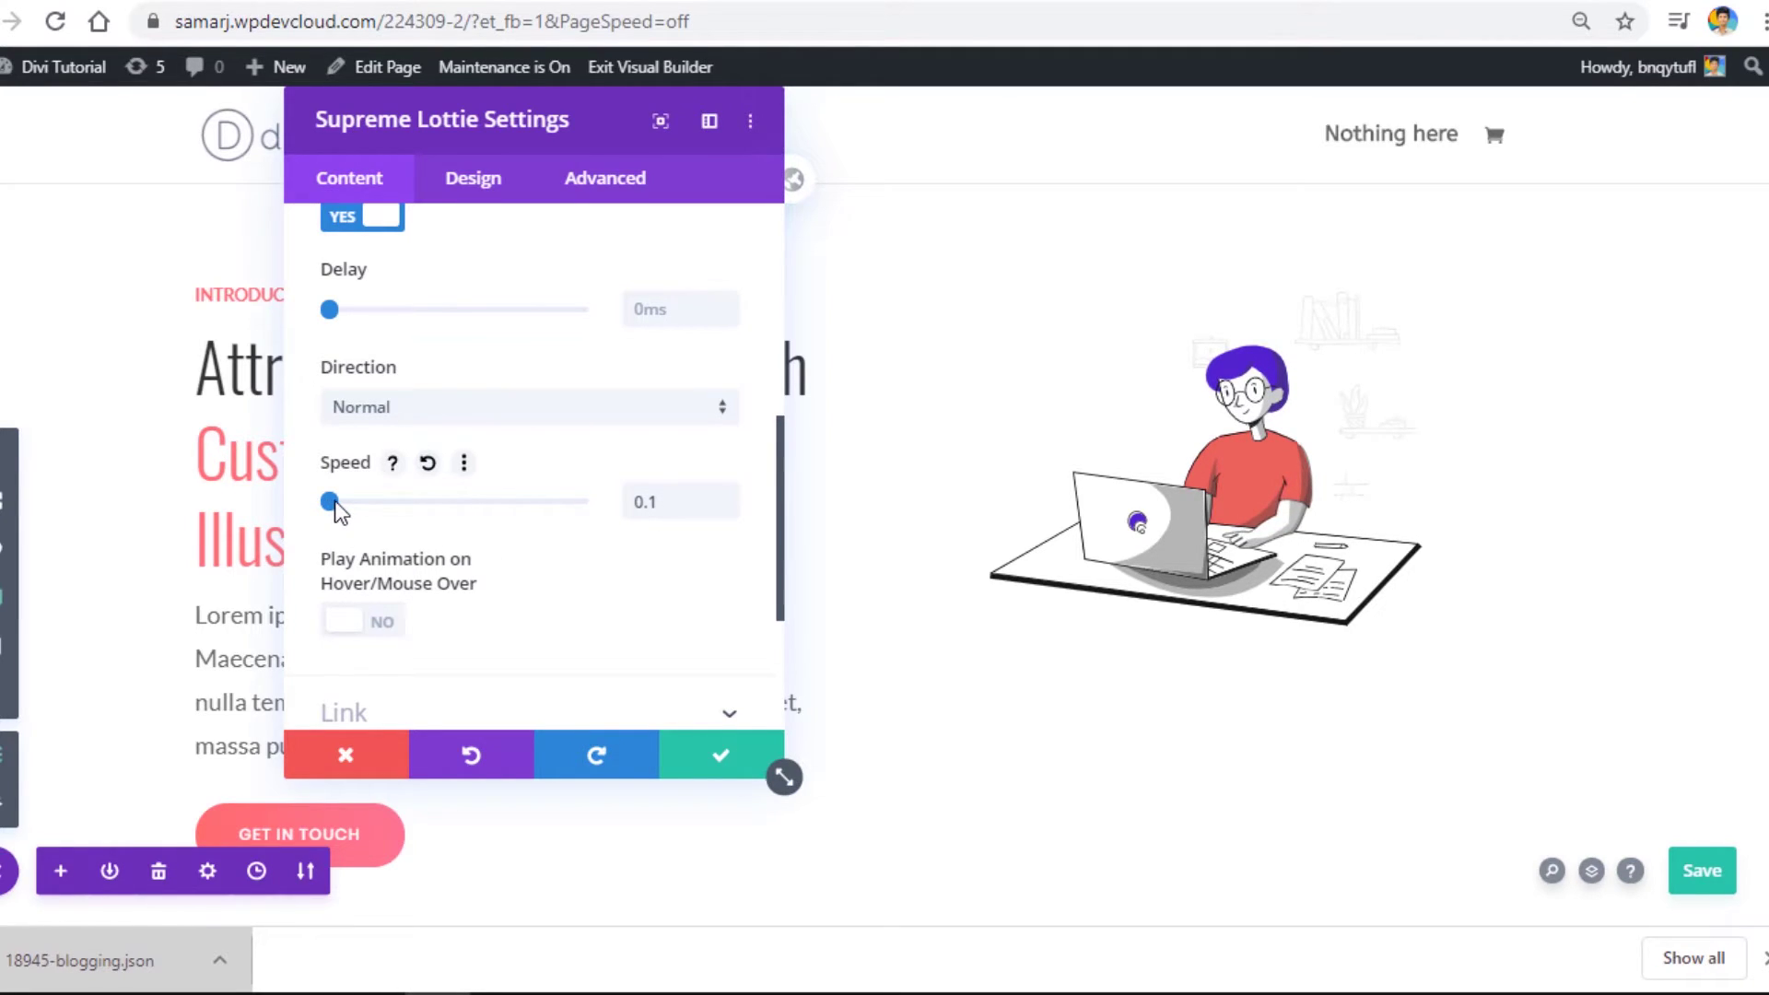
drag(332, 502, 382, 502)
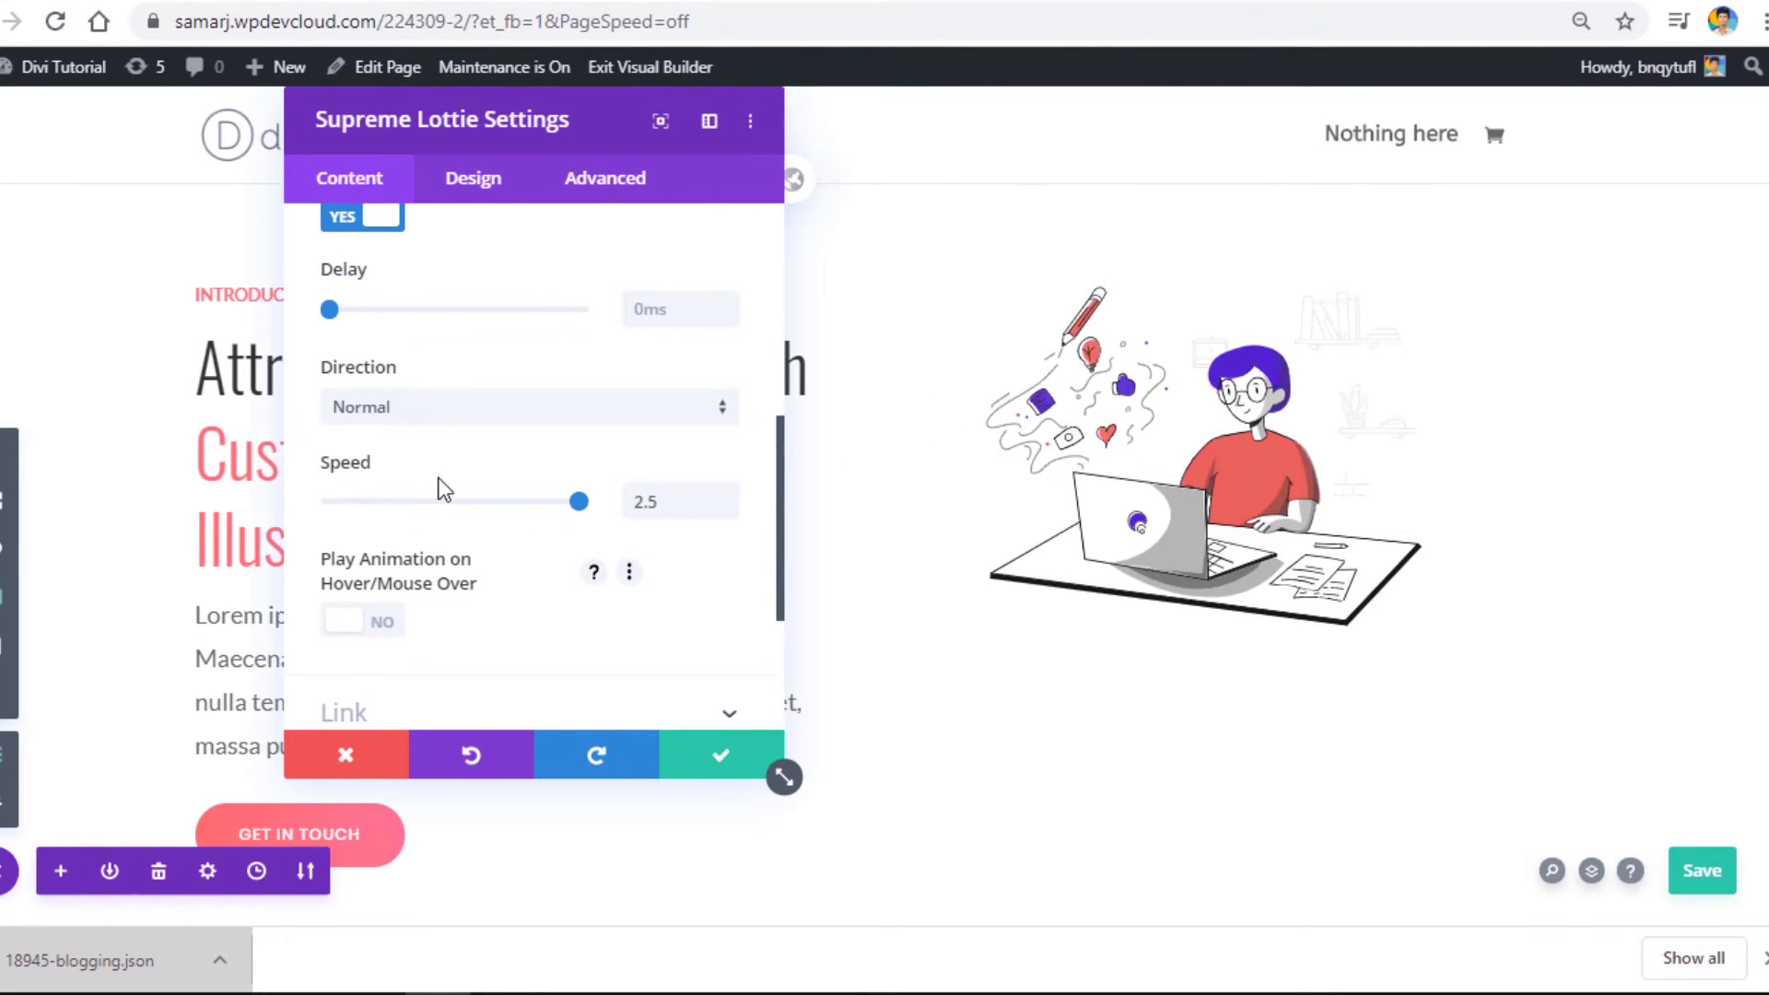
drag(577, 502, 425, 505)
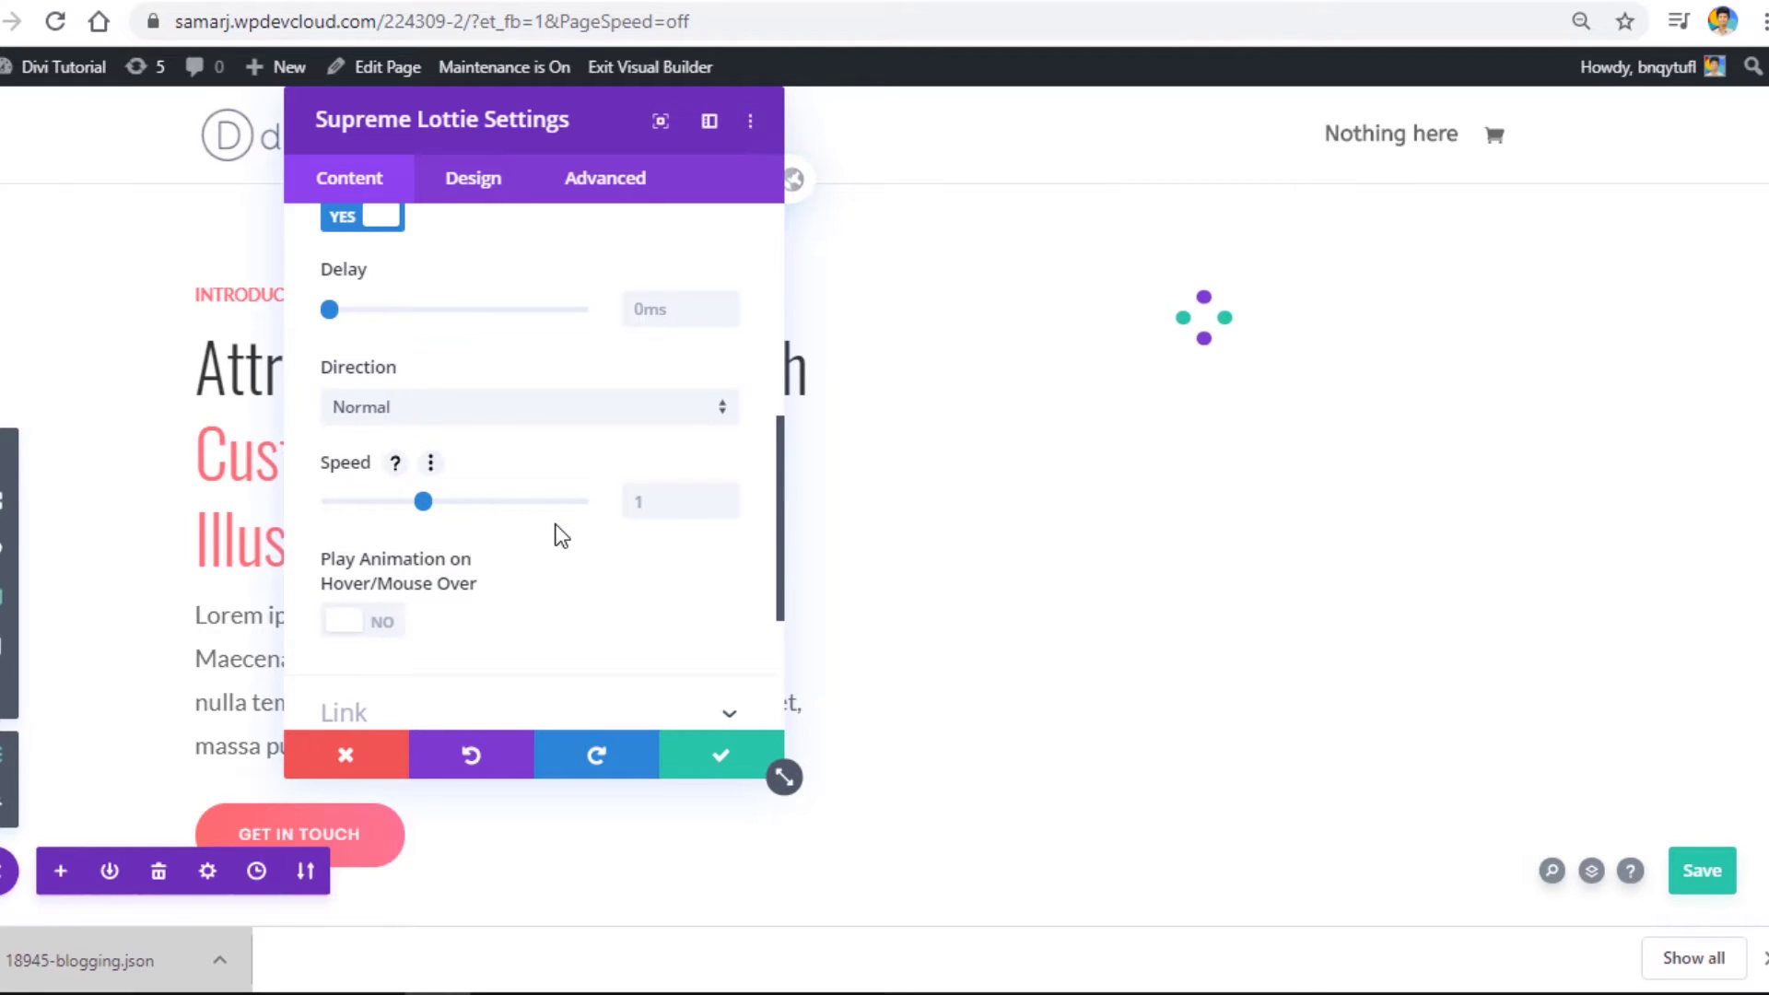
scroll(560, 534, down, 1)
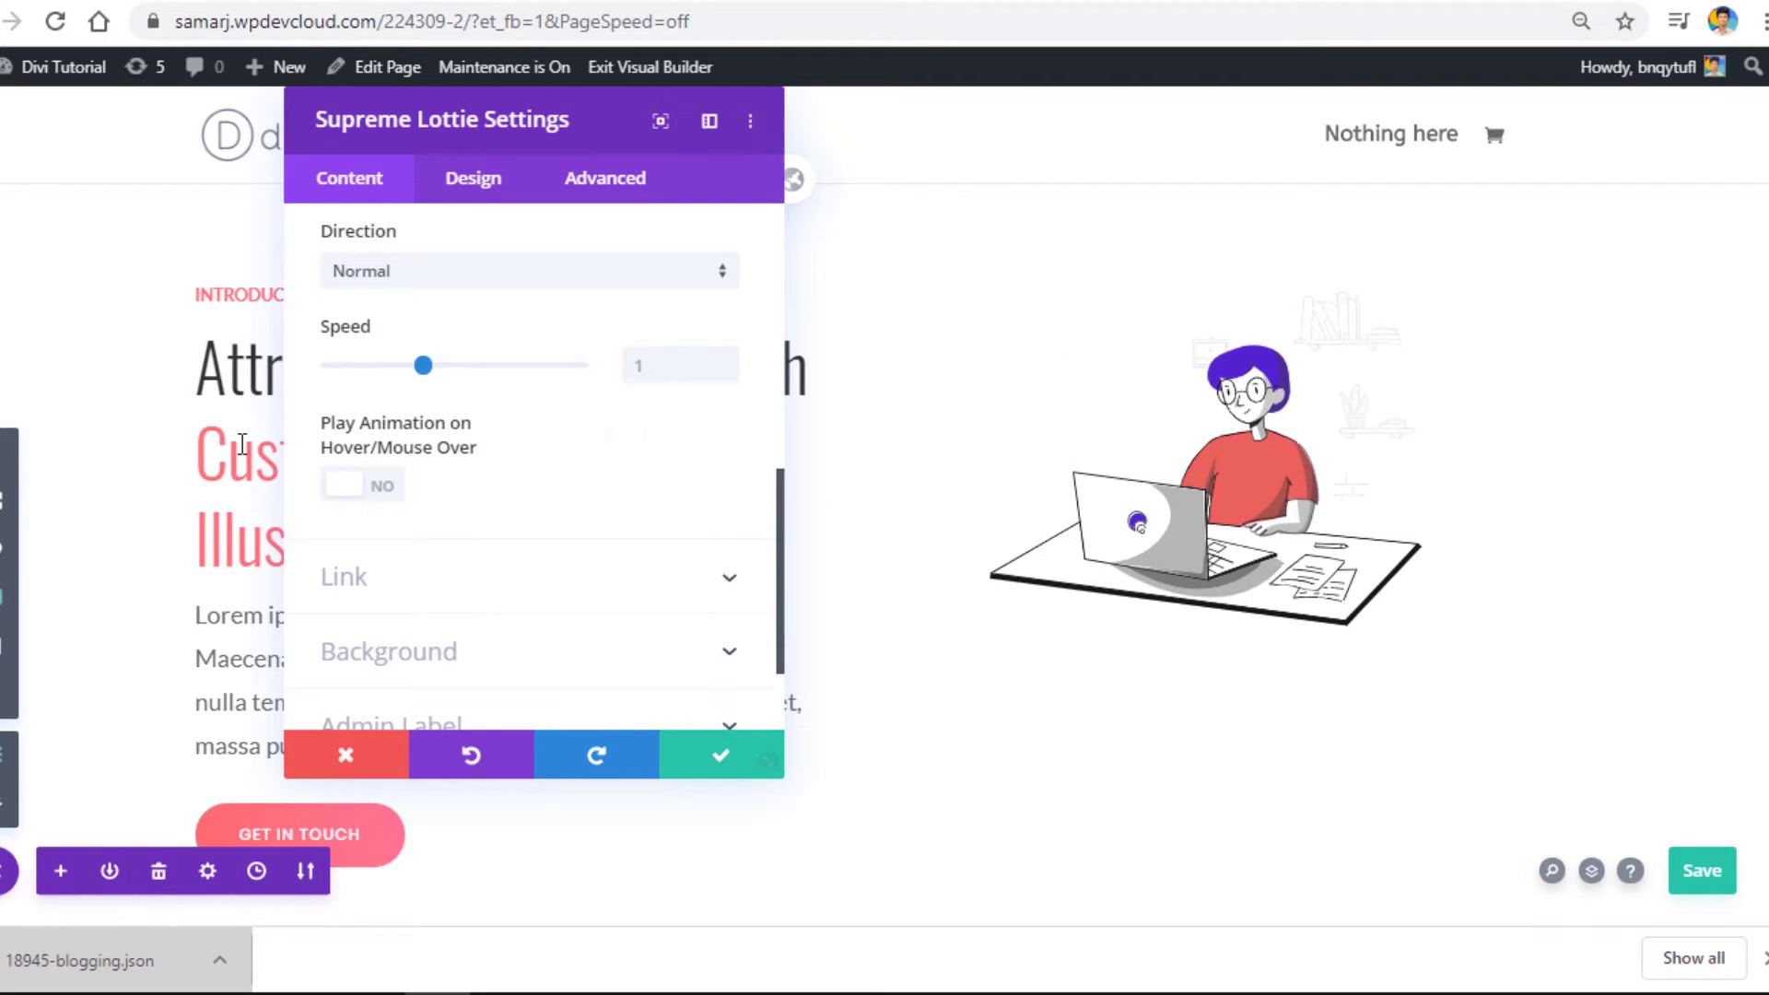
Step: Apply a soft Box Shadow preset and raise Rounded Corners on the animation box
click(481, 177)
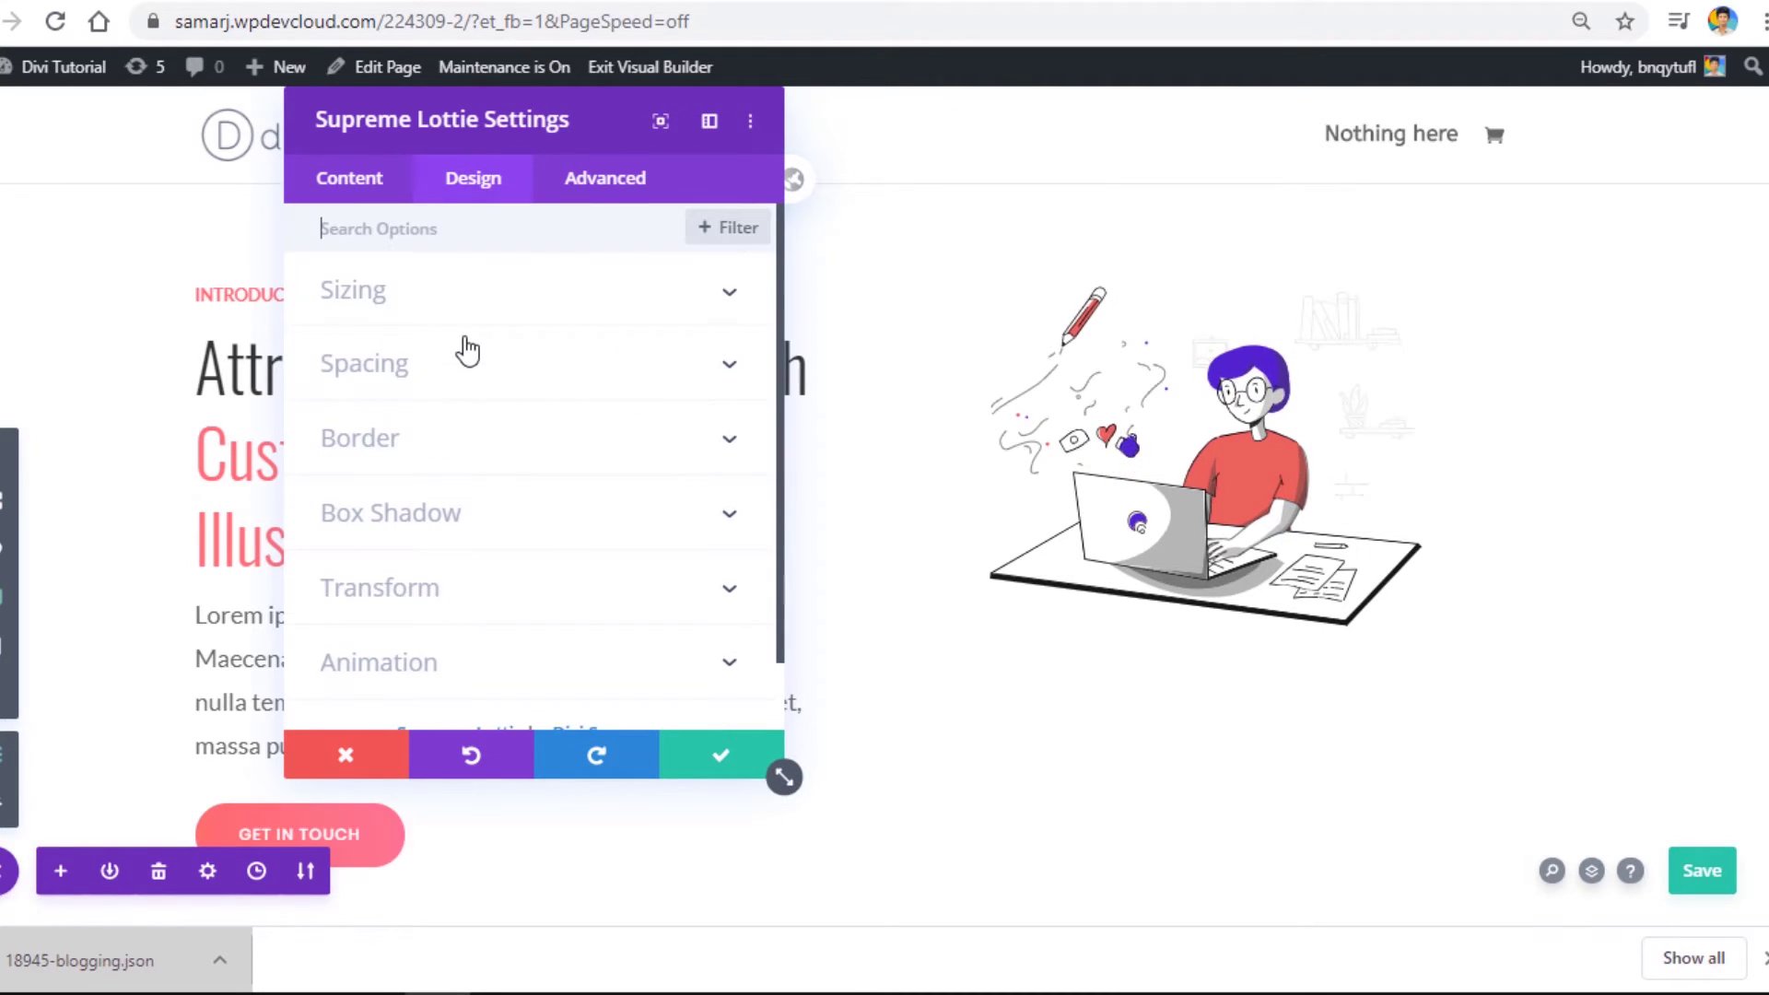
click(390, 513)
click(486, 362)
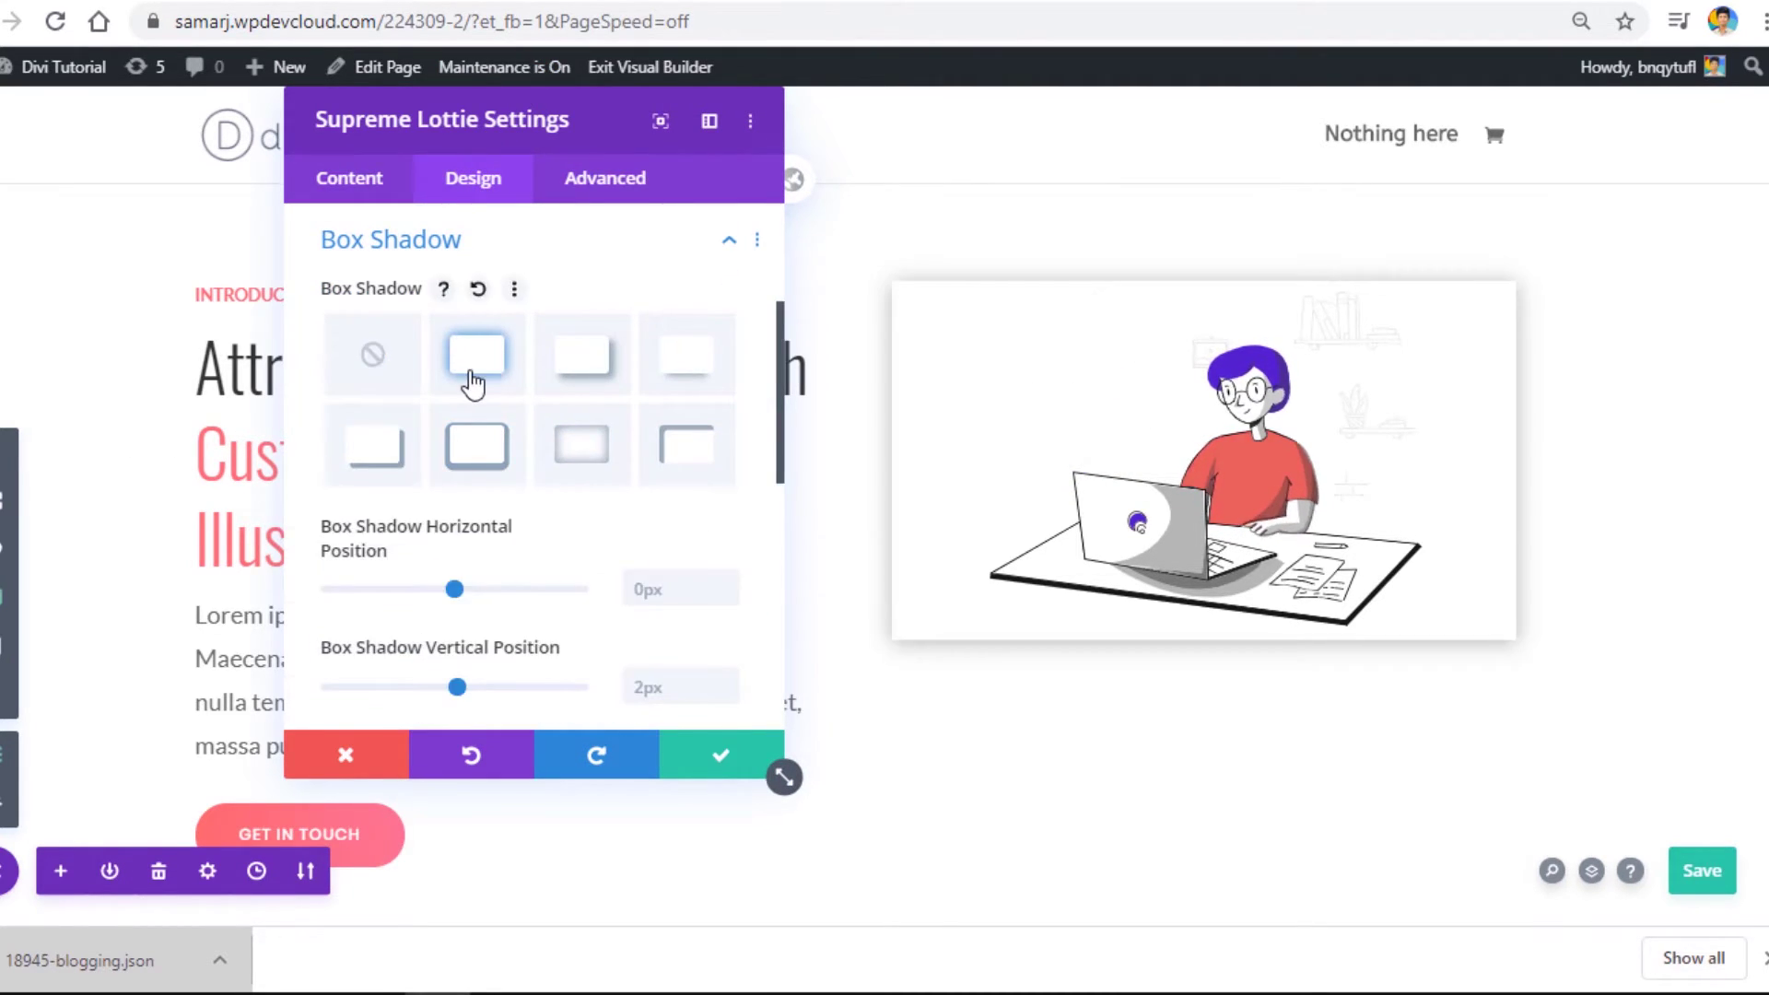
scroll(414, 484, down, 3)
scroll(369, 443, down, 5)
scroll(402, 456, up, 8)
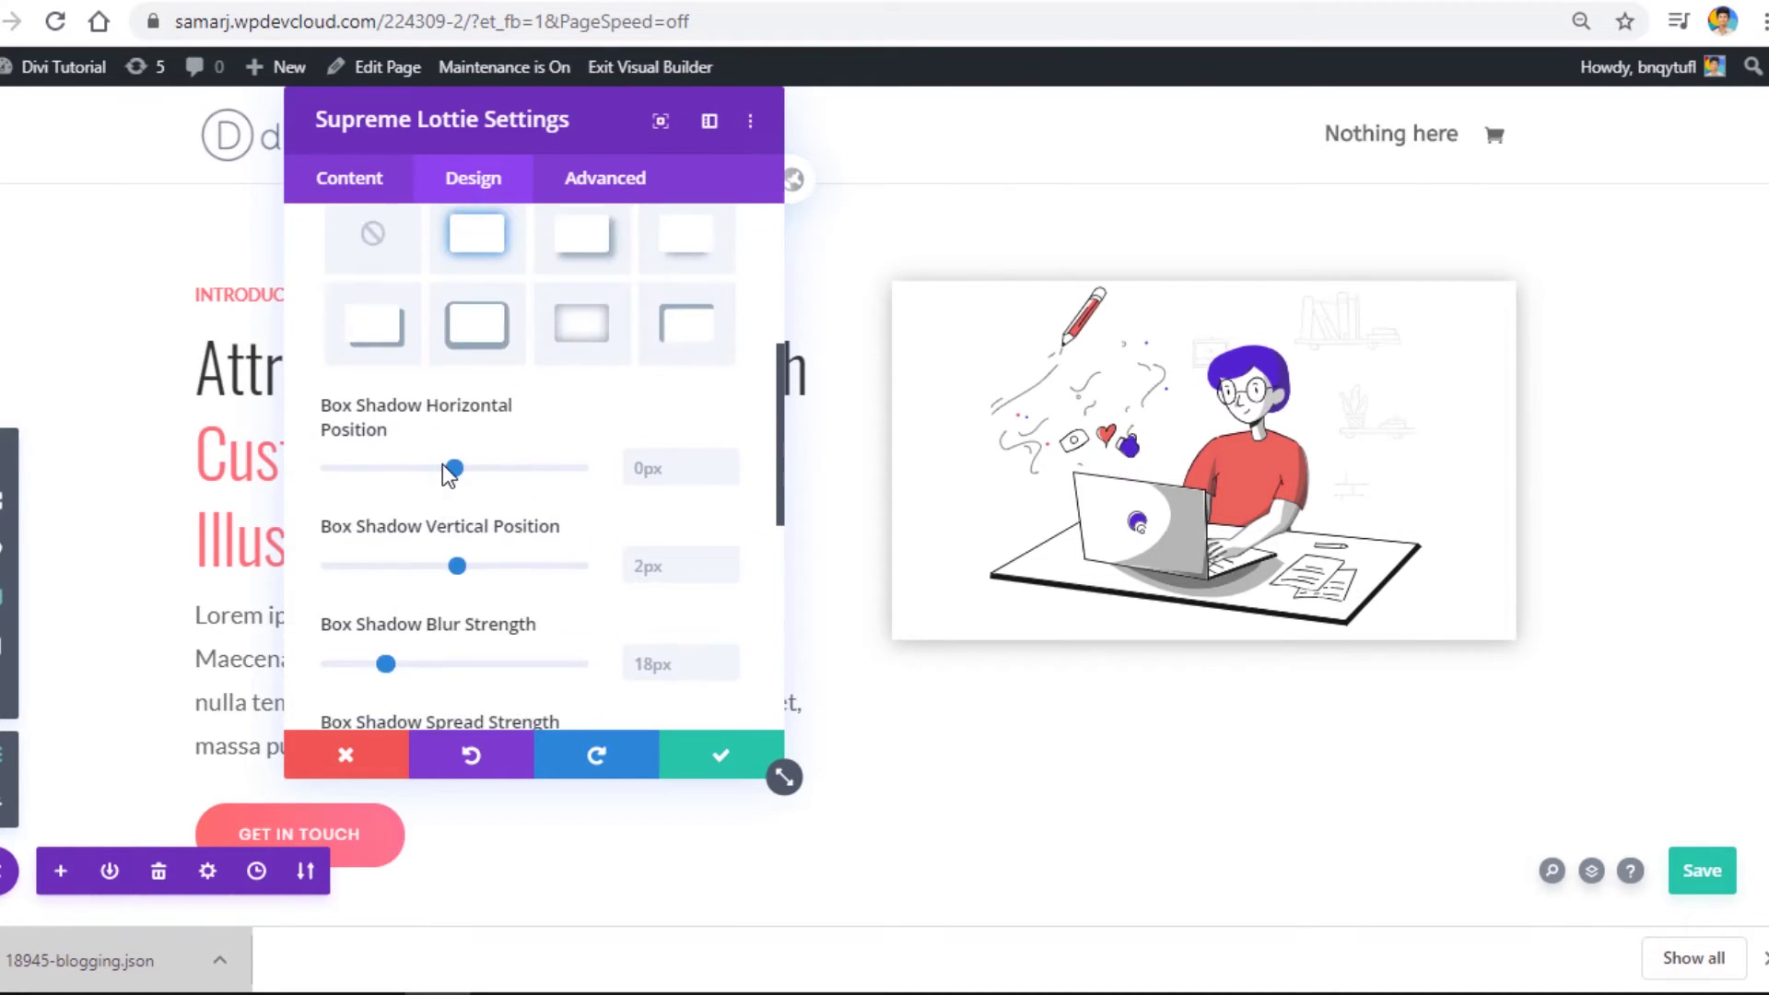
click(409, 266)
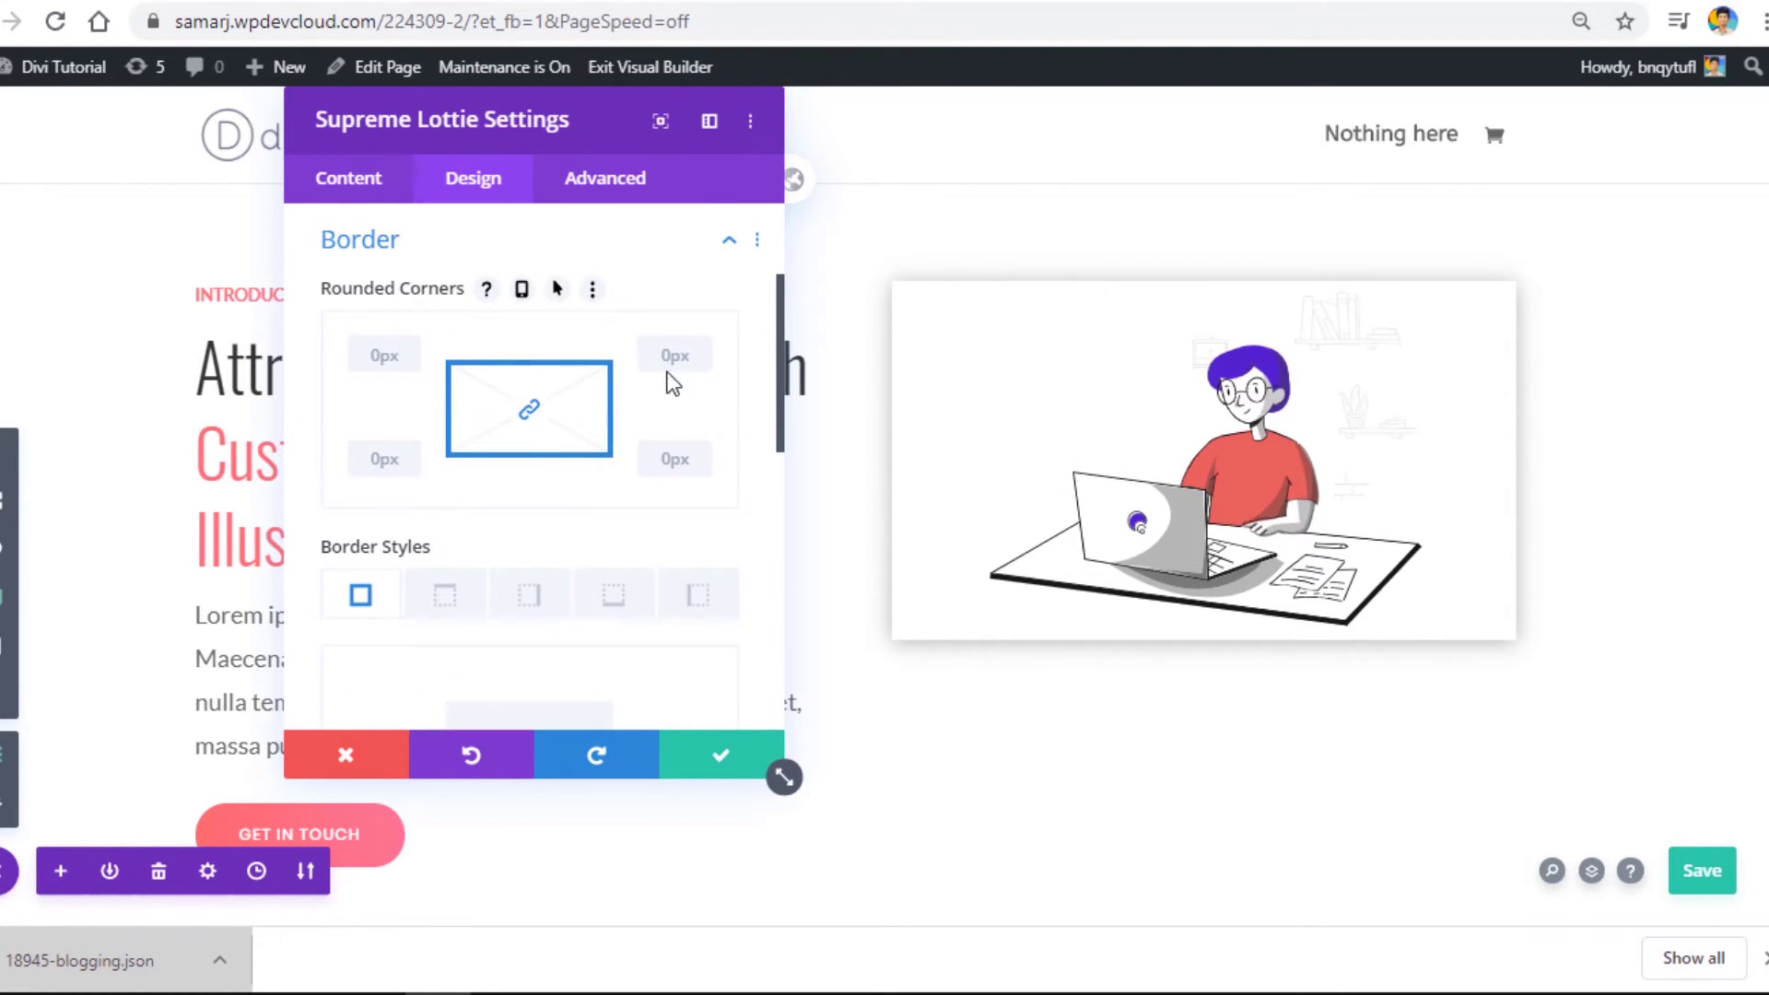
click(700, 348)
click(701, 348)
click(700, 348)
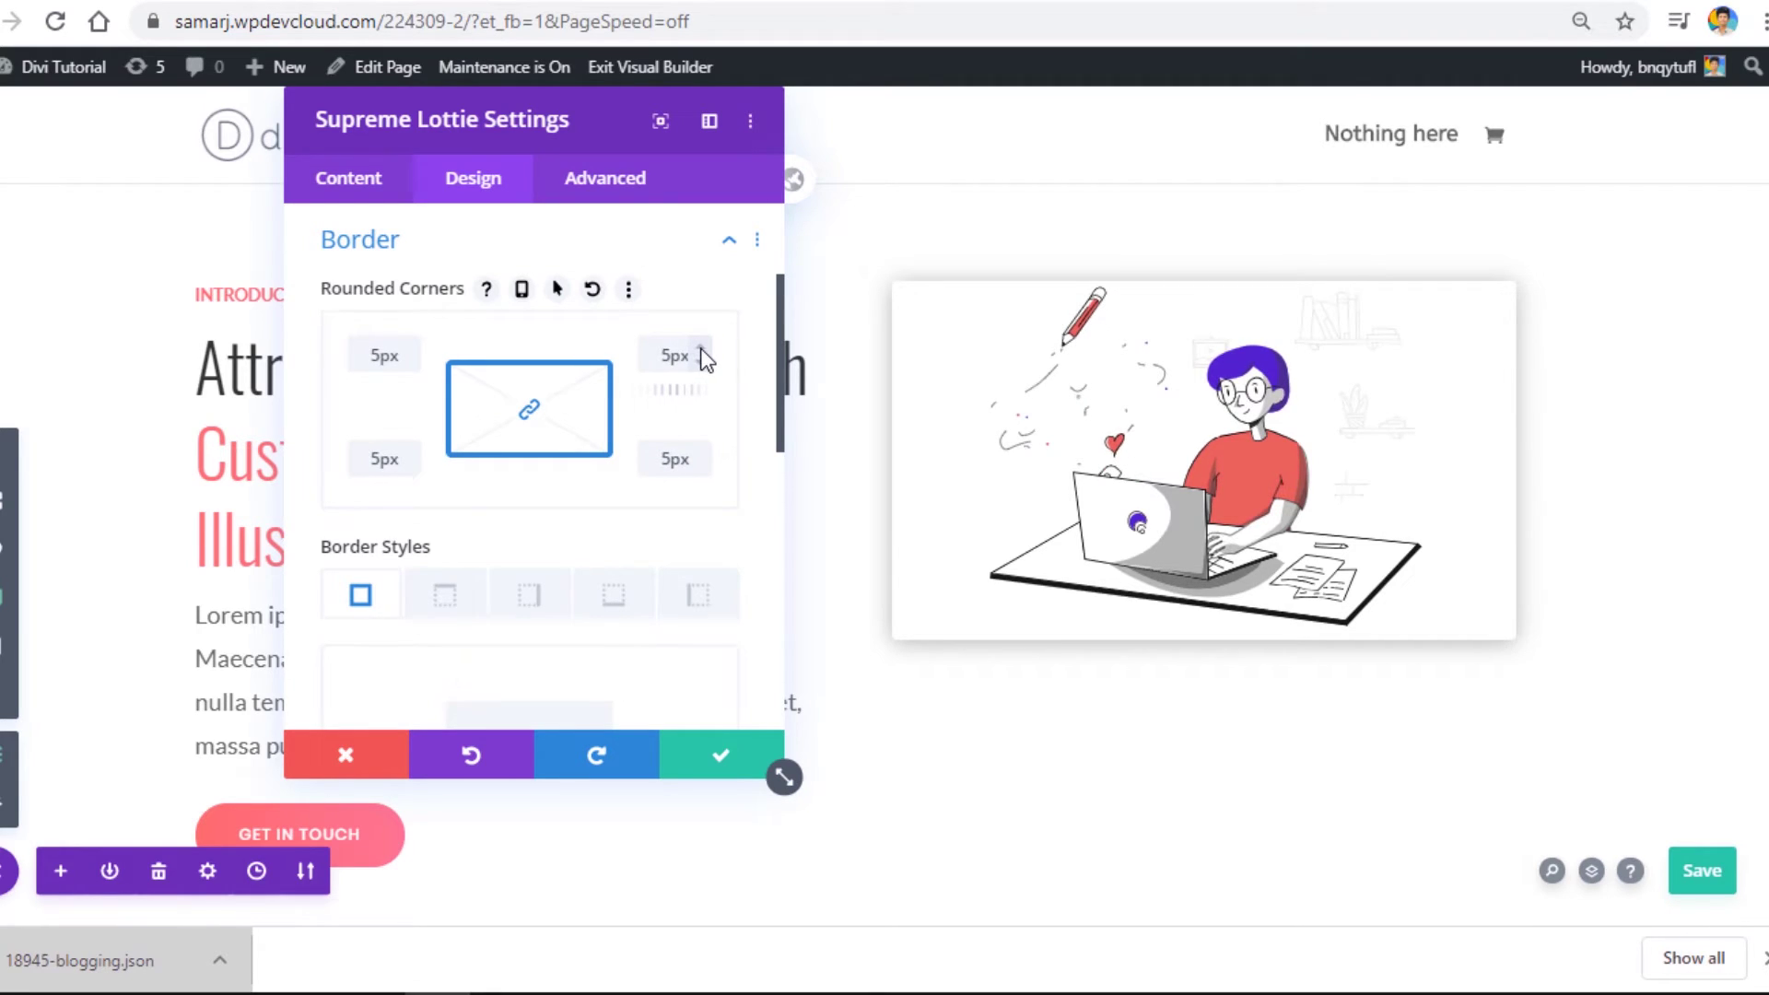
click(706, 348)
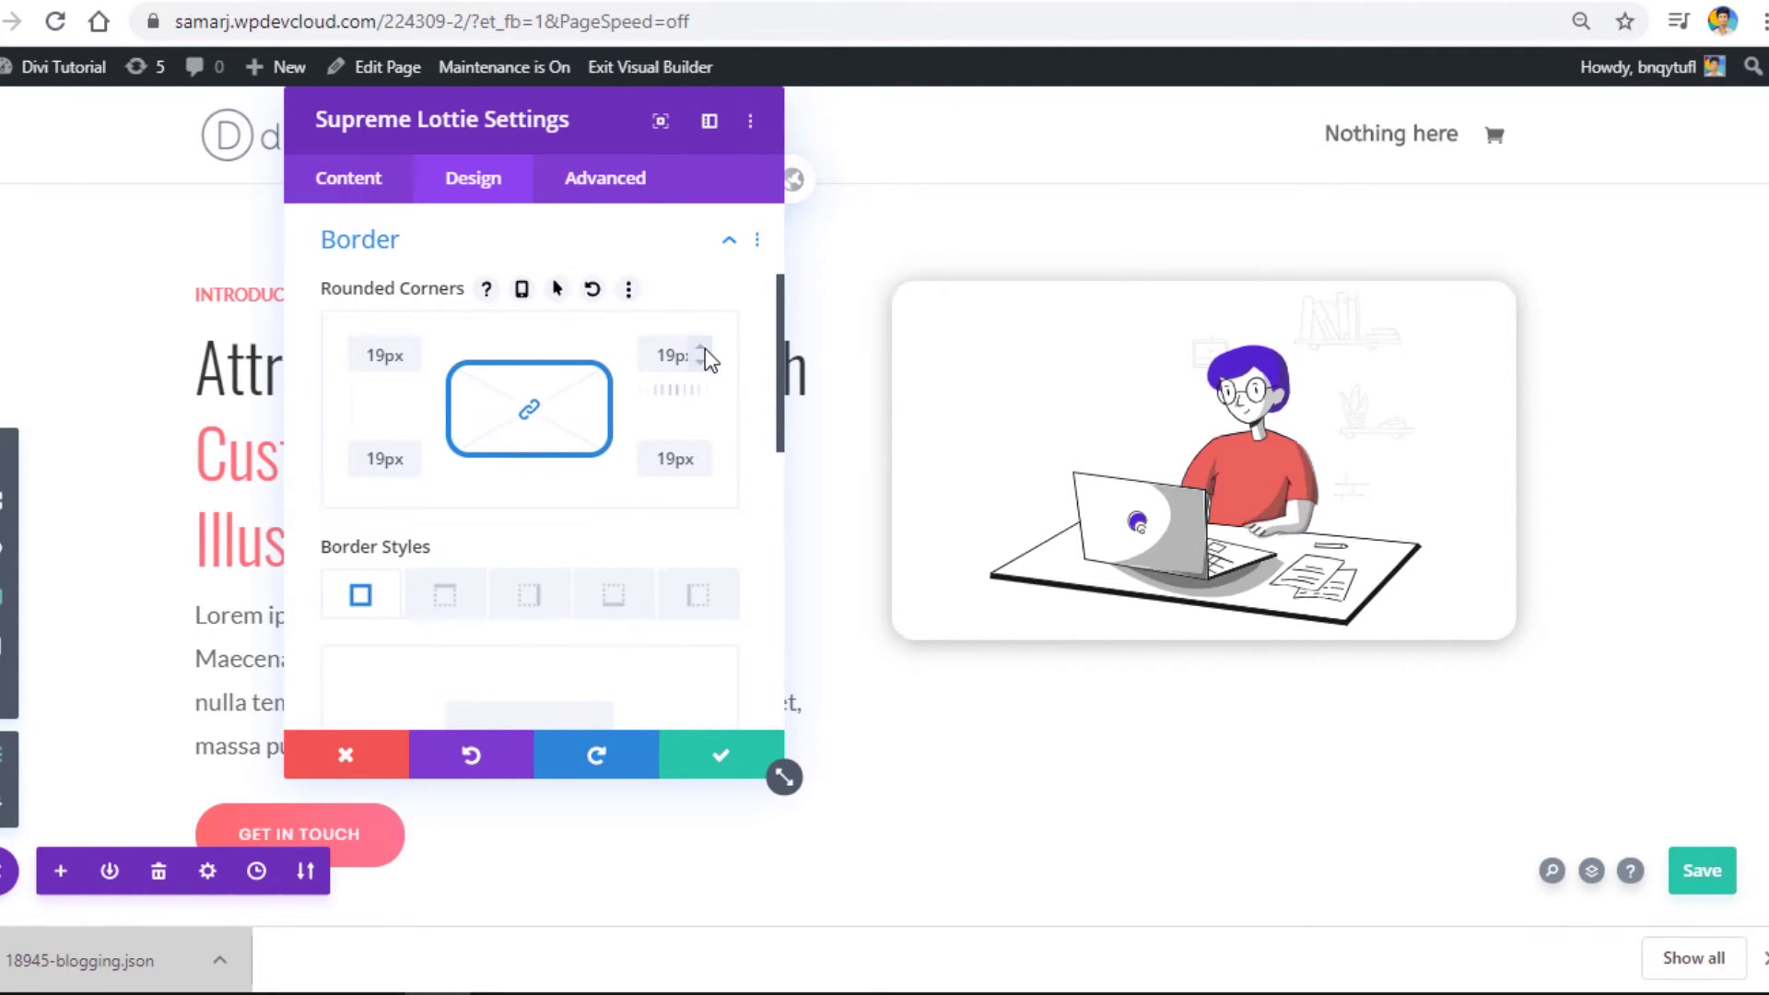
Step: Reset Border Styles to square corners, choose no shadow, and confirm the module settings
right_click(381, 241)
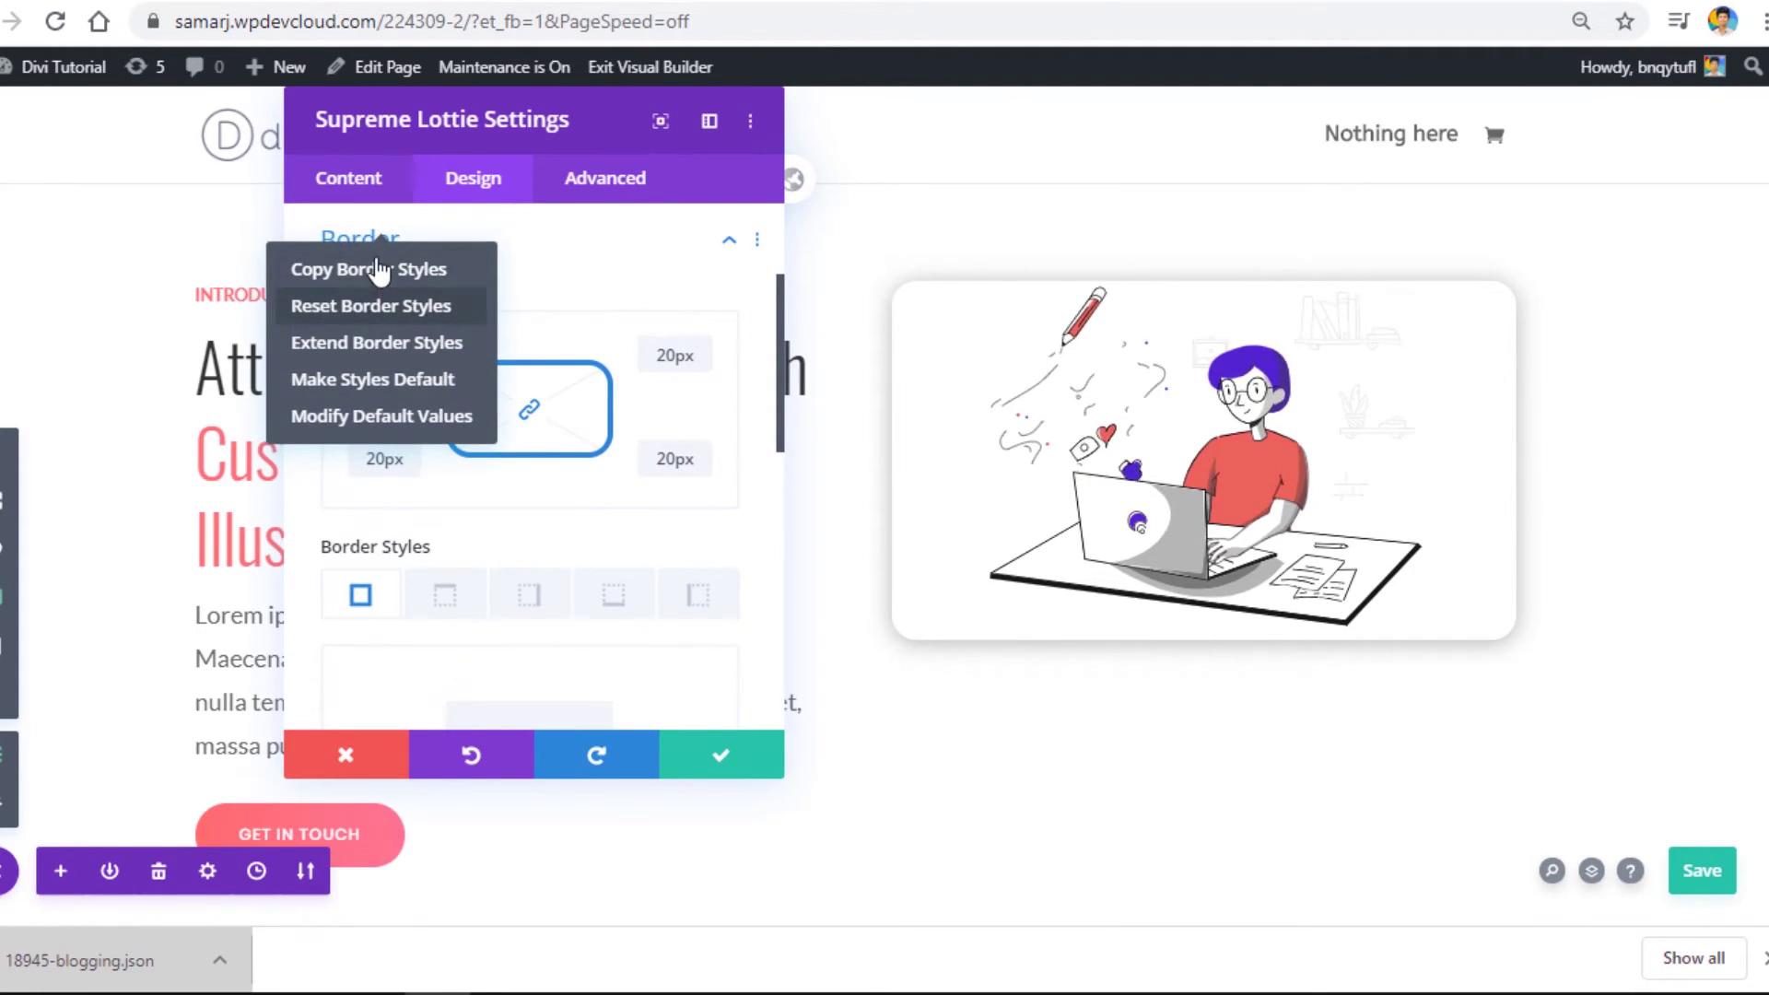
click(368, 269)
click(387, 439)
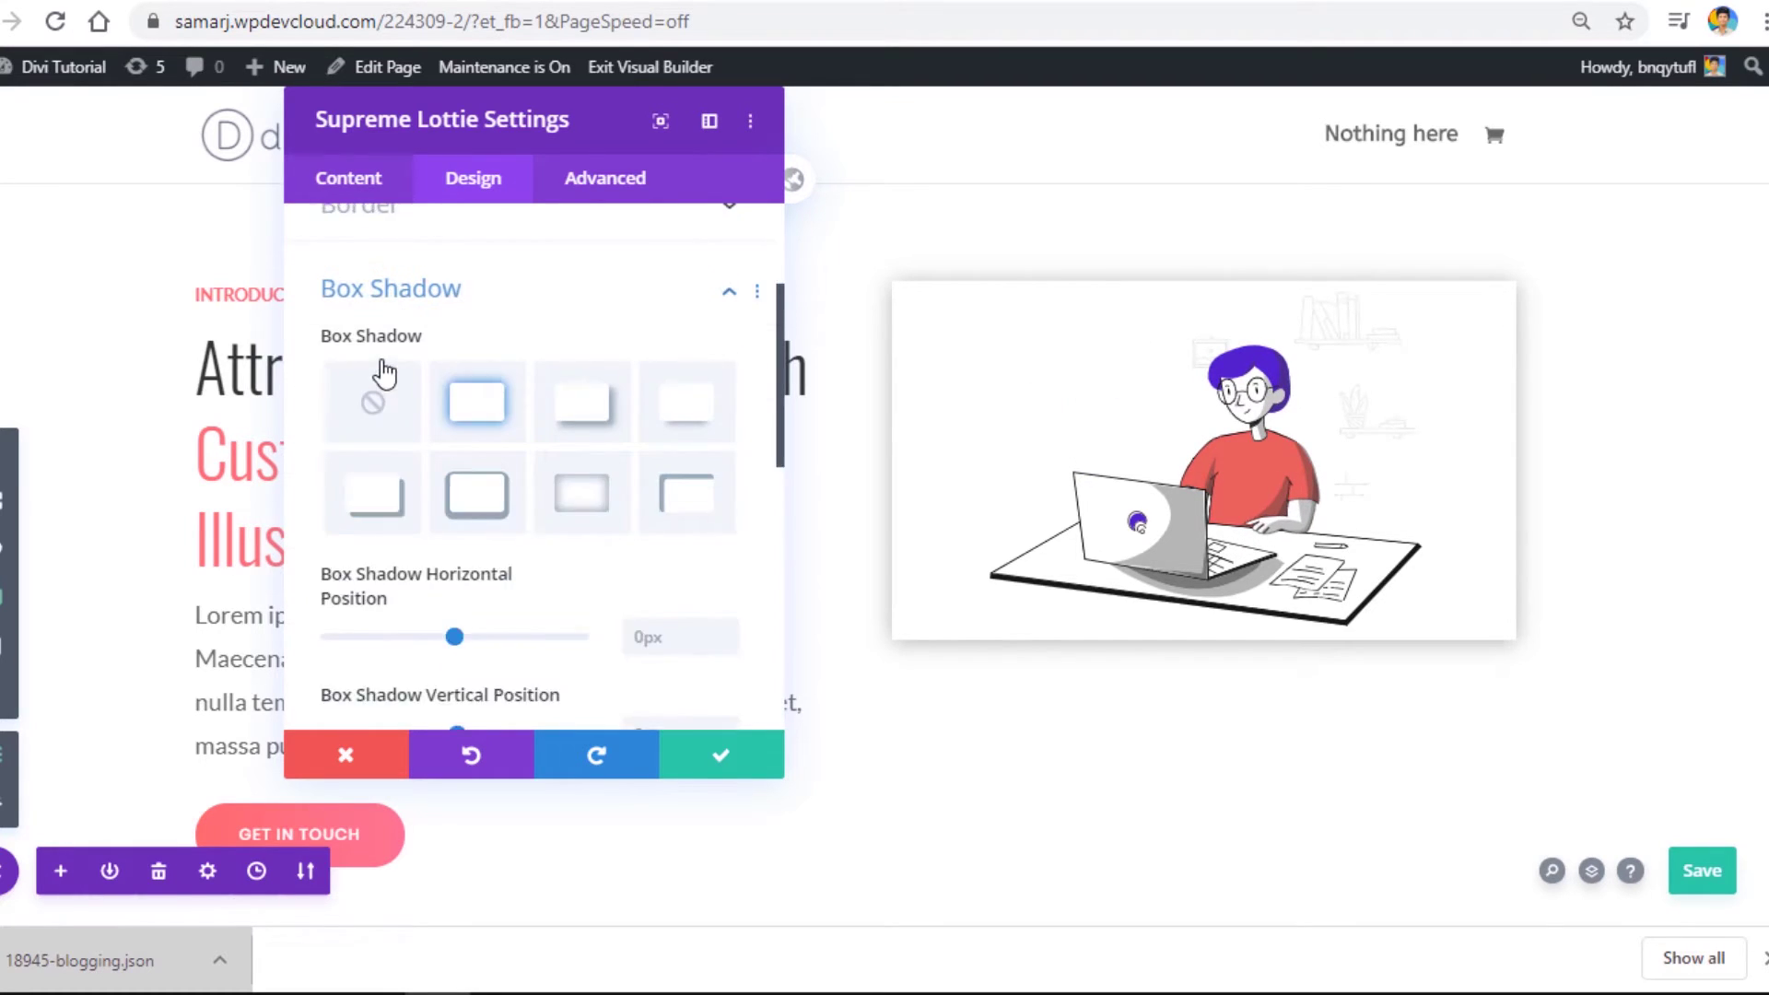
scroll(595, 553, down, 3)
click(730, 755)
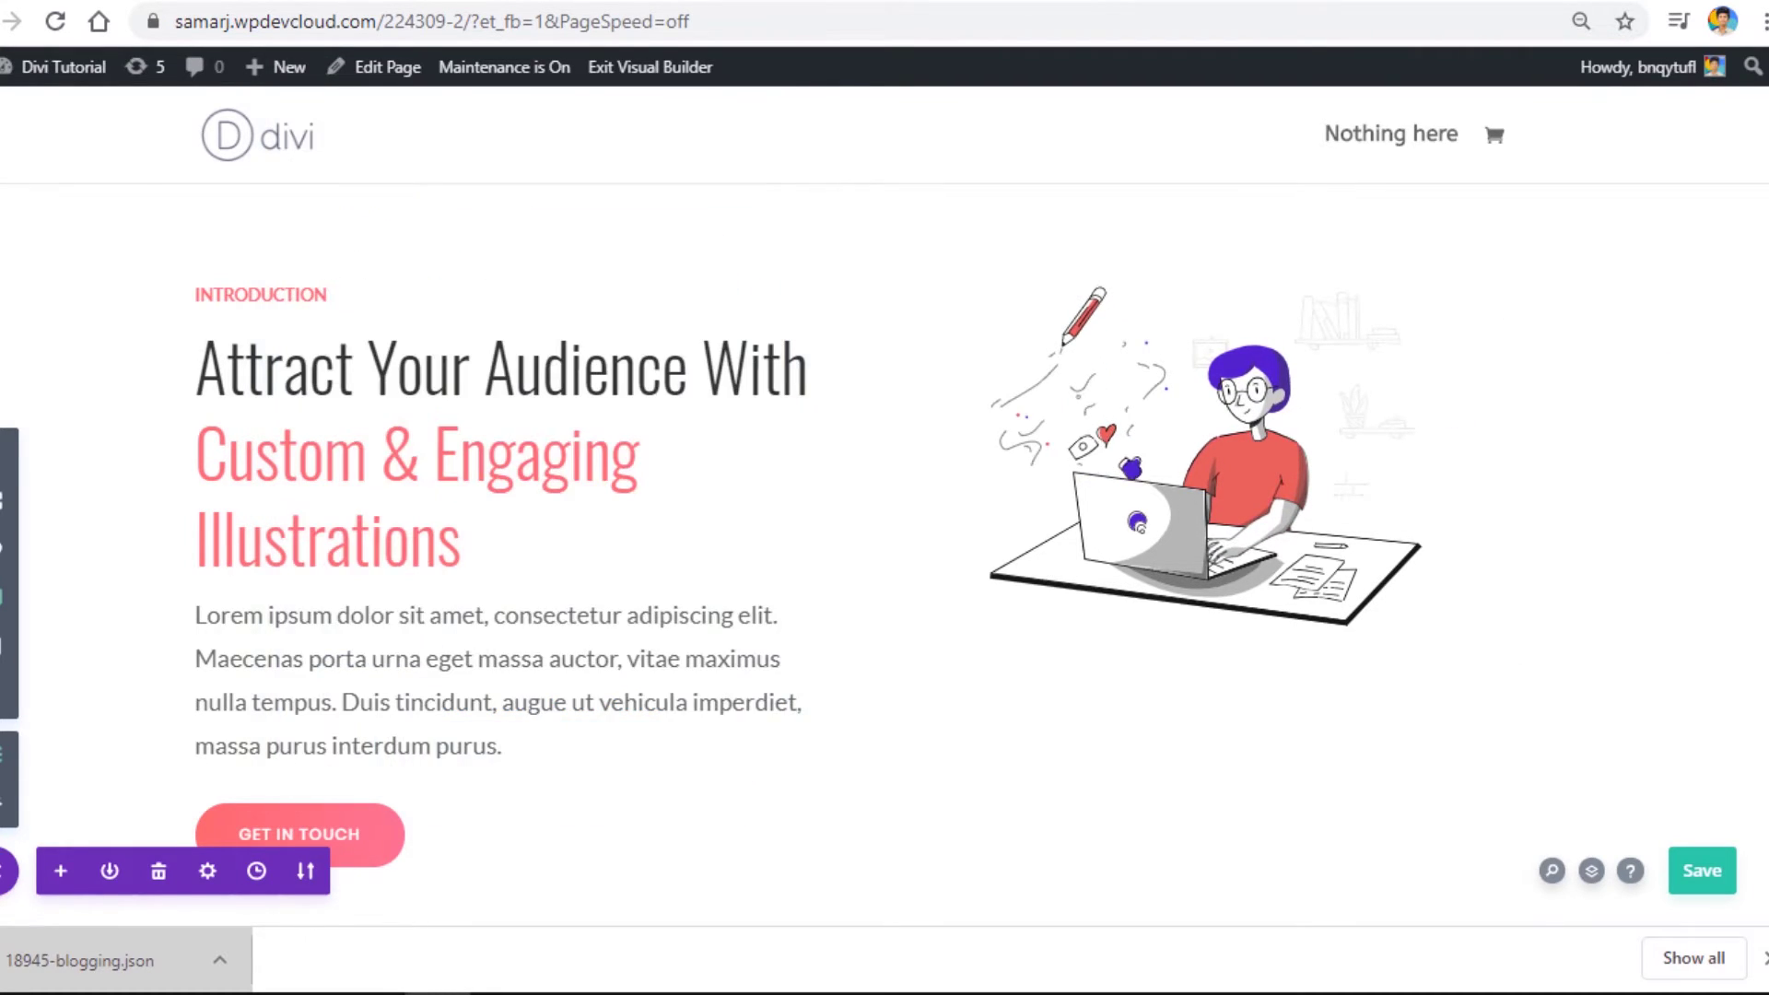
Step: Save the page, exit the Visual Builder to the live page, then switch to the LottieFiles tab
click(1711, 875)
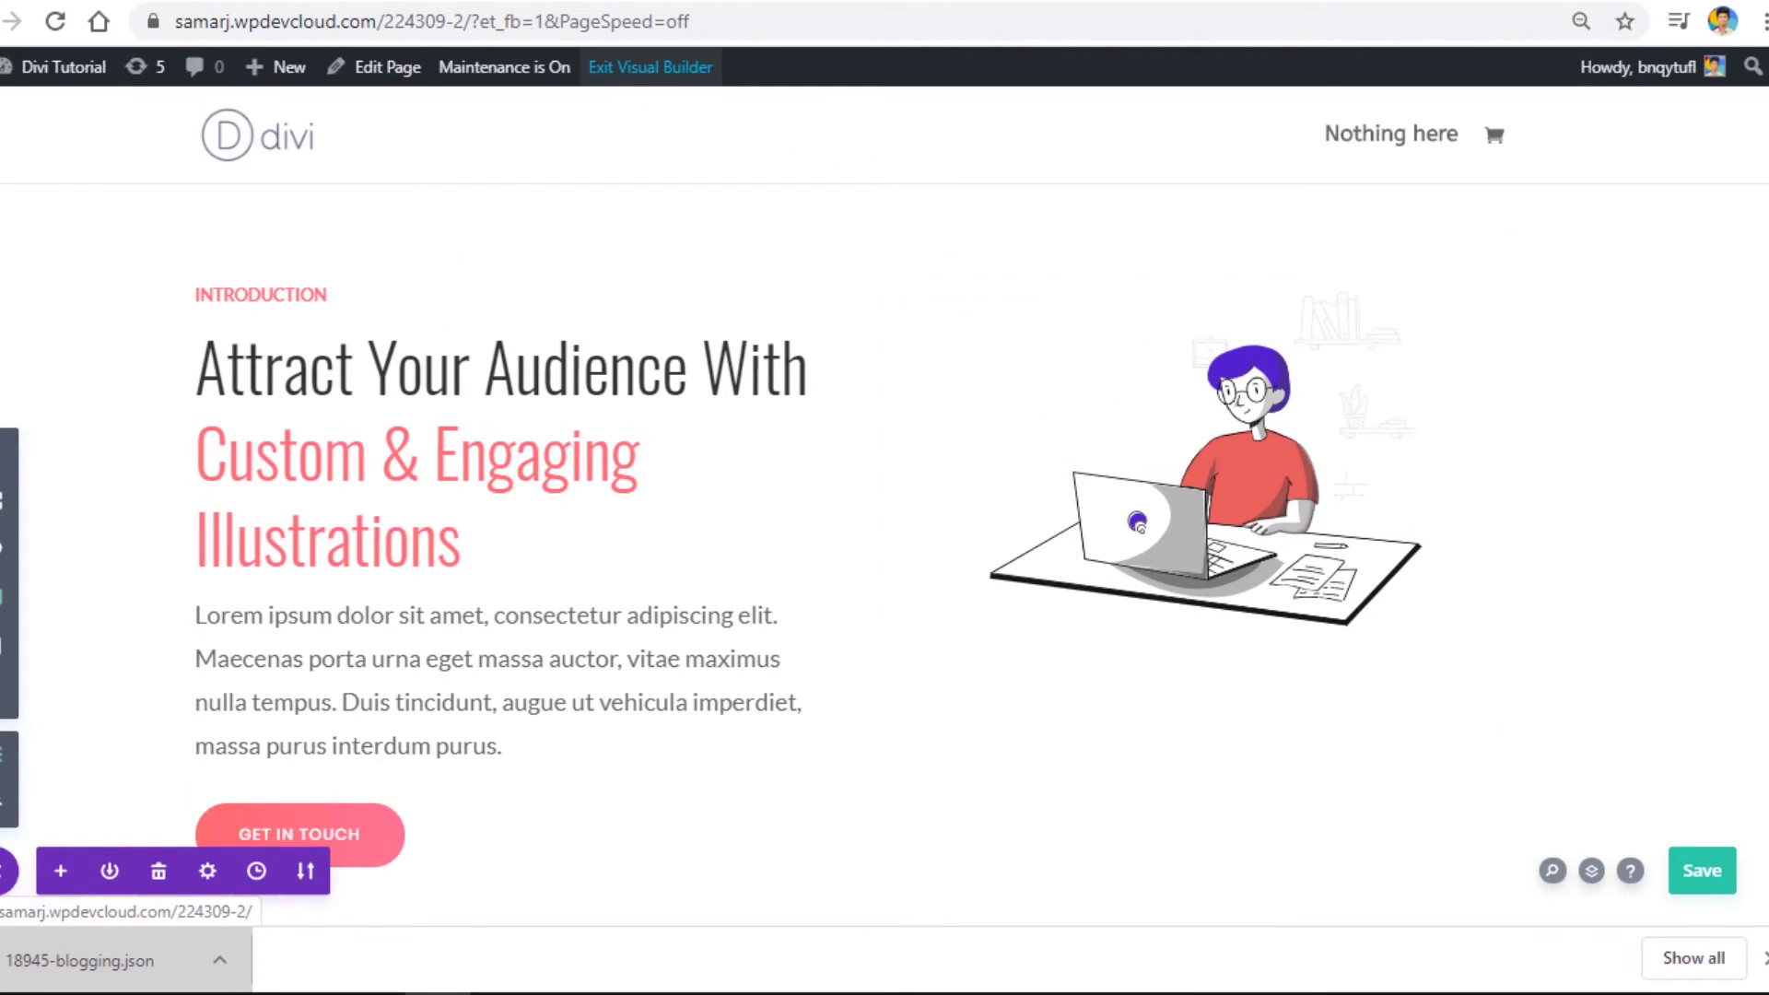
click(651, 66)
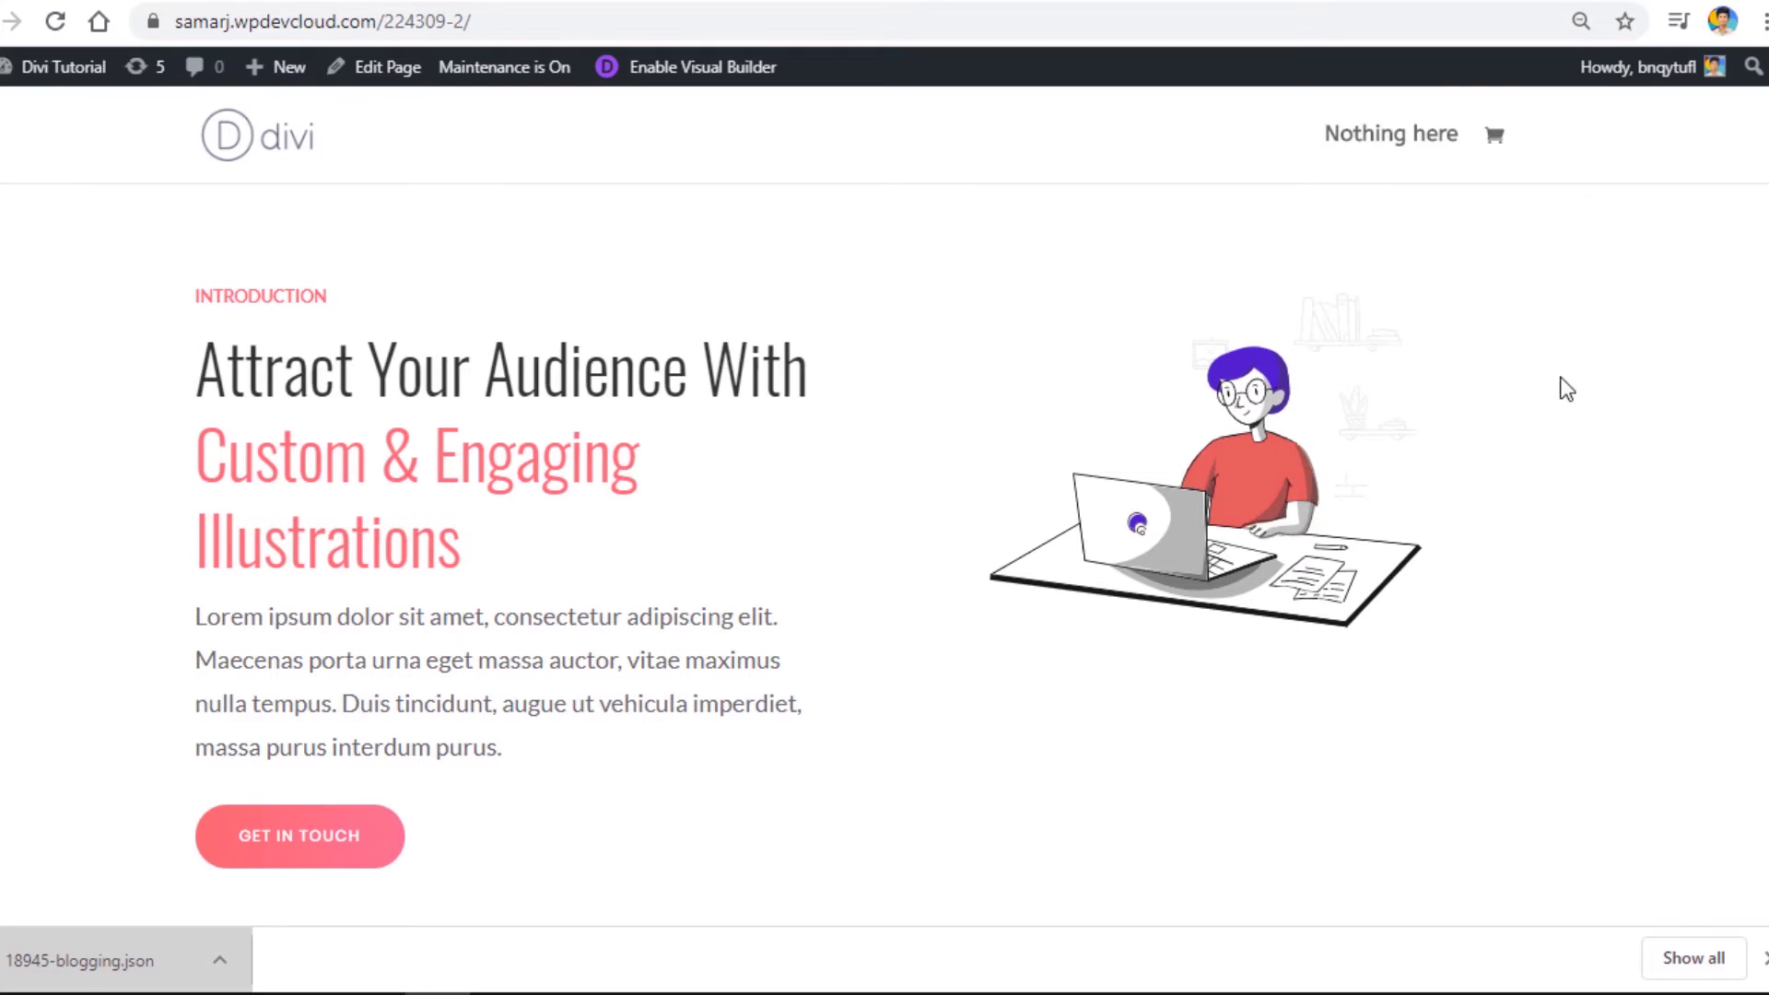
key(ctrl+Tab)
Step: Close the preview modal and open the Featured community Animations page
click(1701, 118)
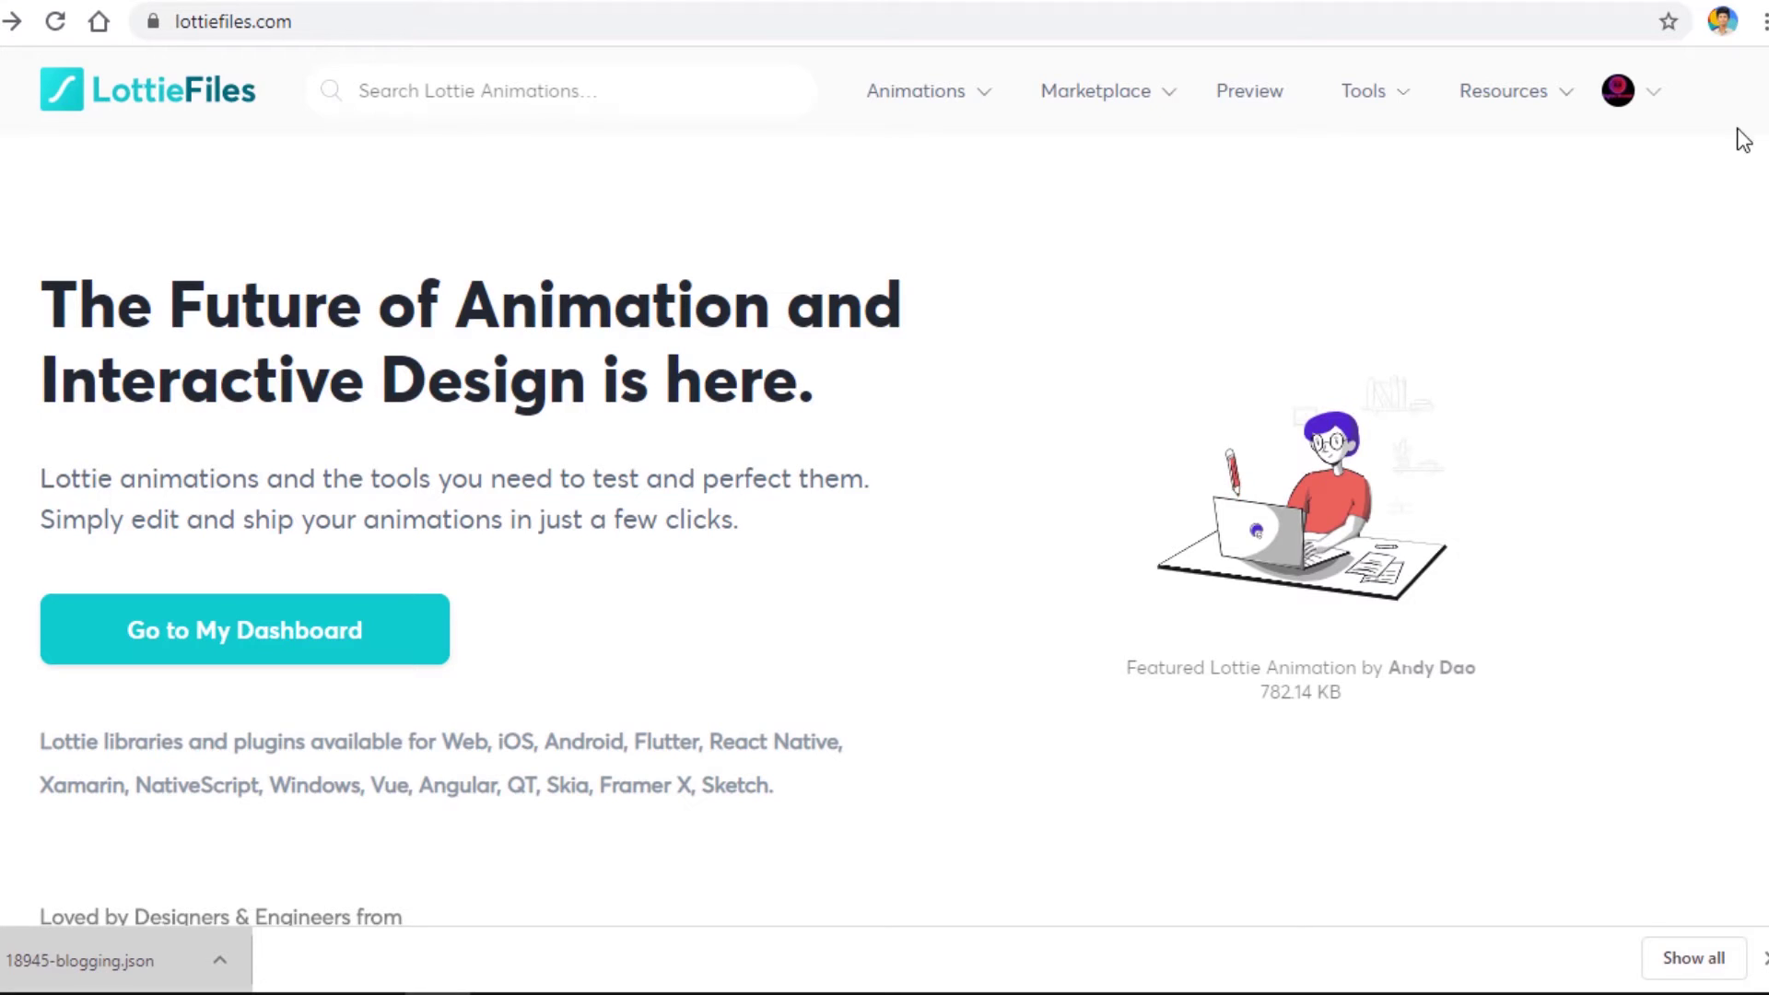
scroll(1743, 138, down, 1)
scroll(1658, 277, up, 1)
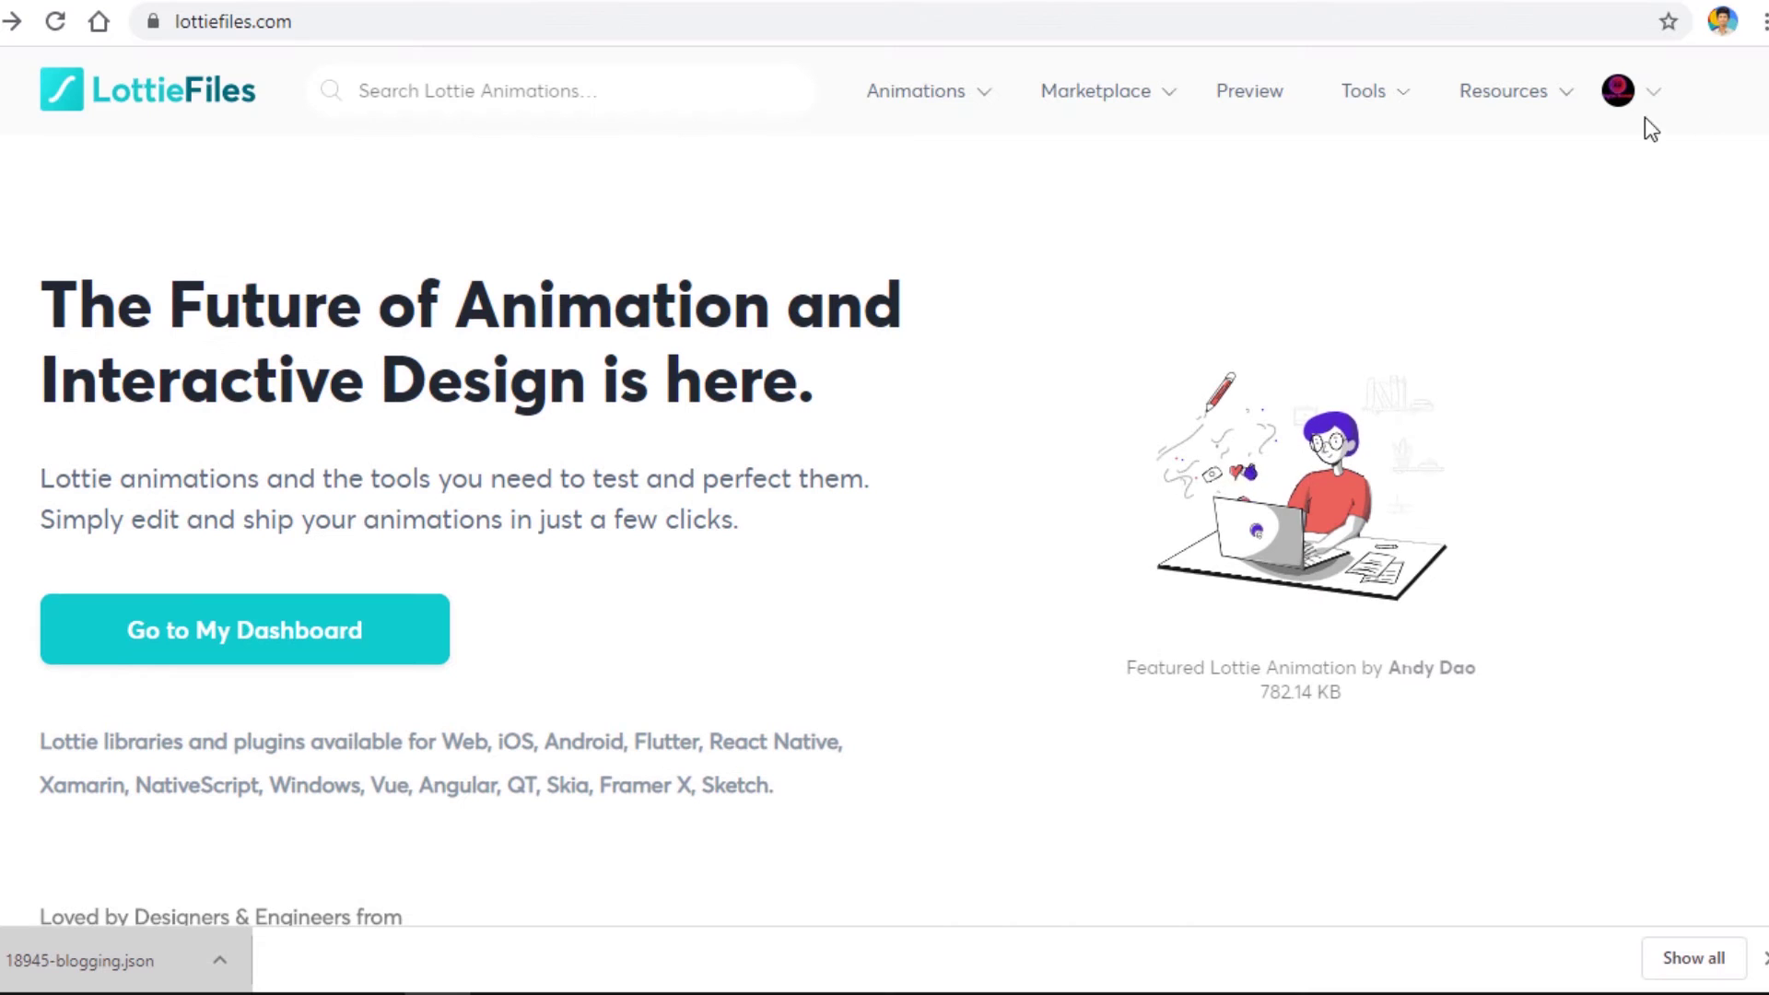
click(923, 99)
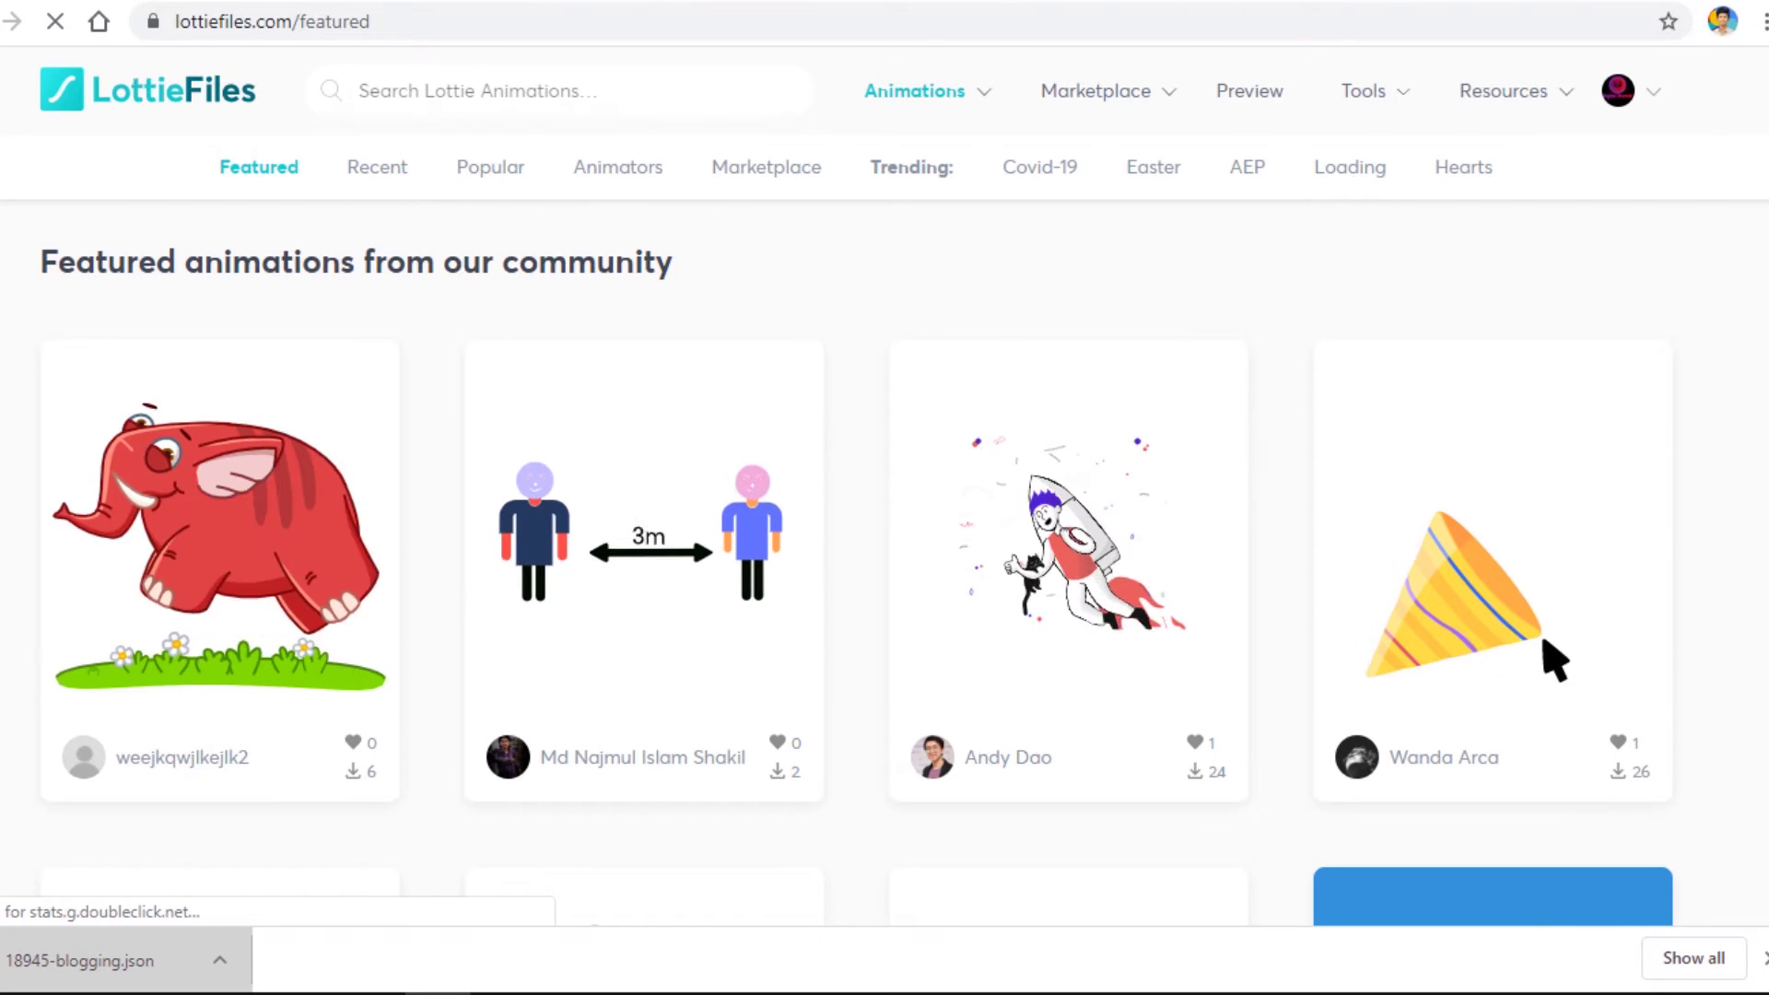
scroll(1550, 659, down, 3)
scroll(1550, 659, down, 3)
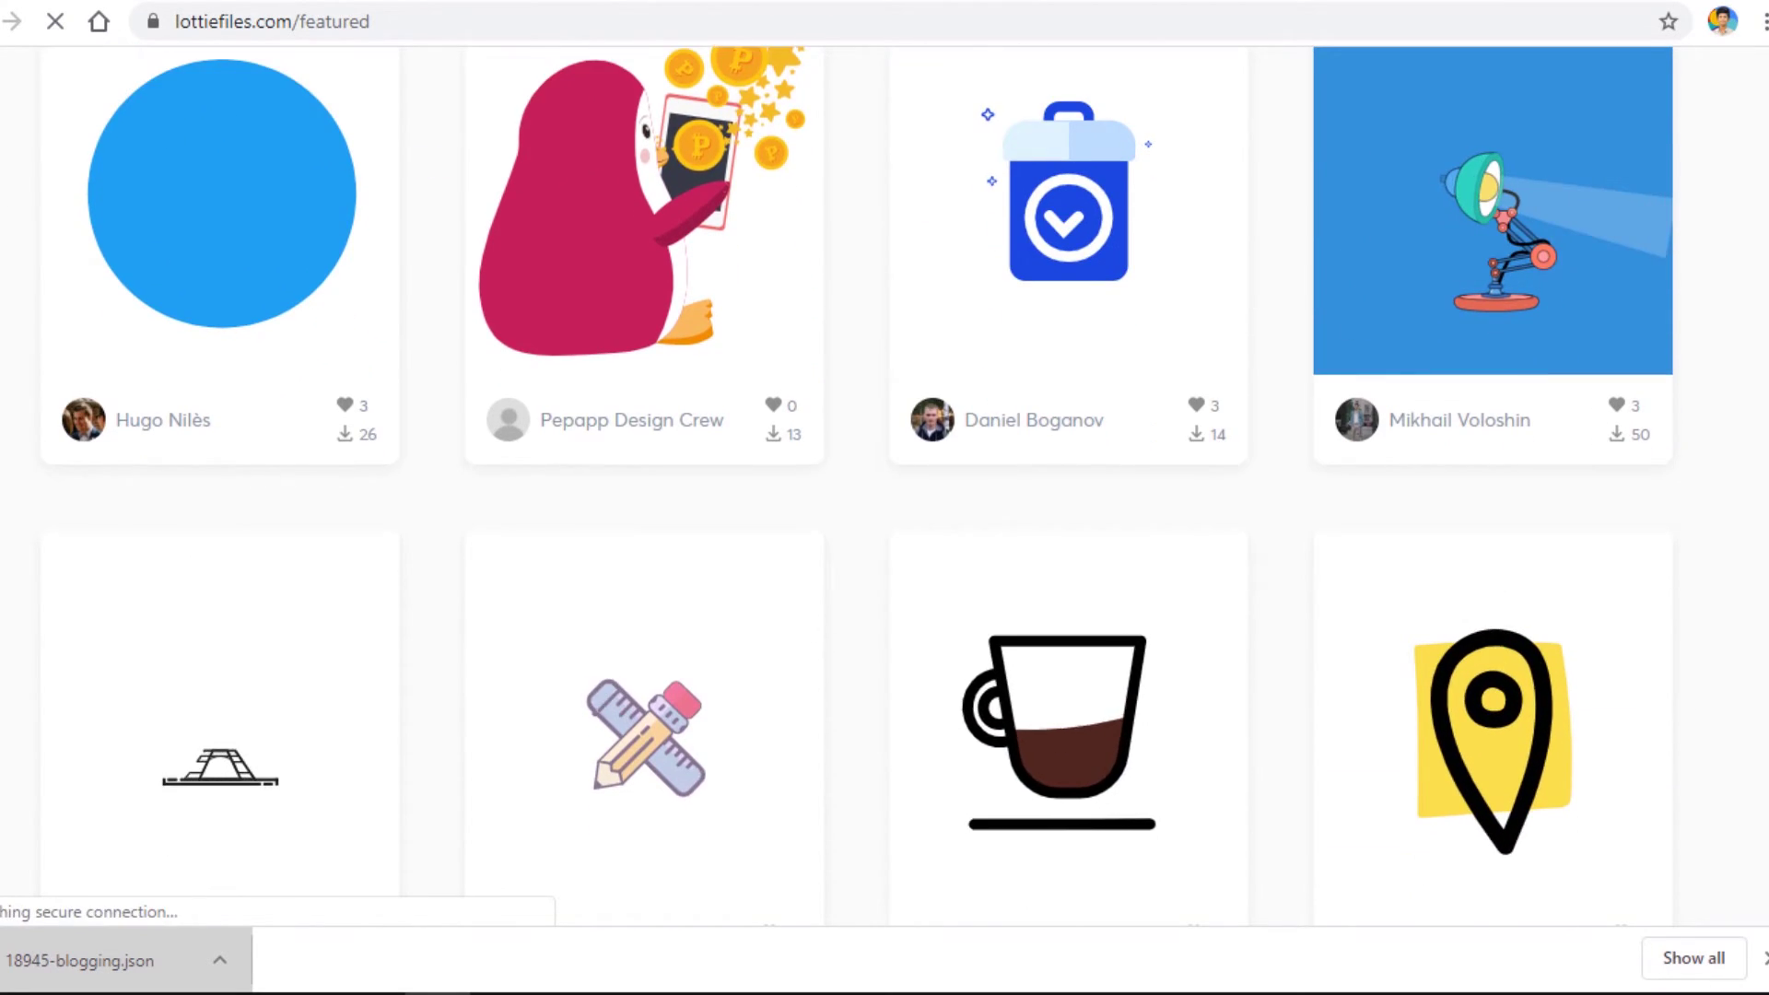
scroll(1551, 660, down, 3)
scroll(1551, 659, down, 3)
scroll(1551, 660, down, 3)
scroll(1551, 659, down, 3)
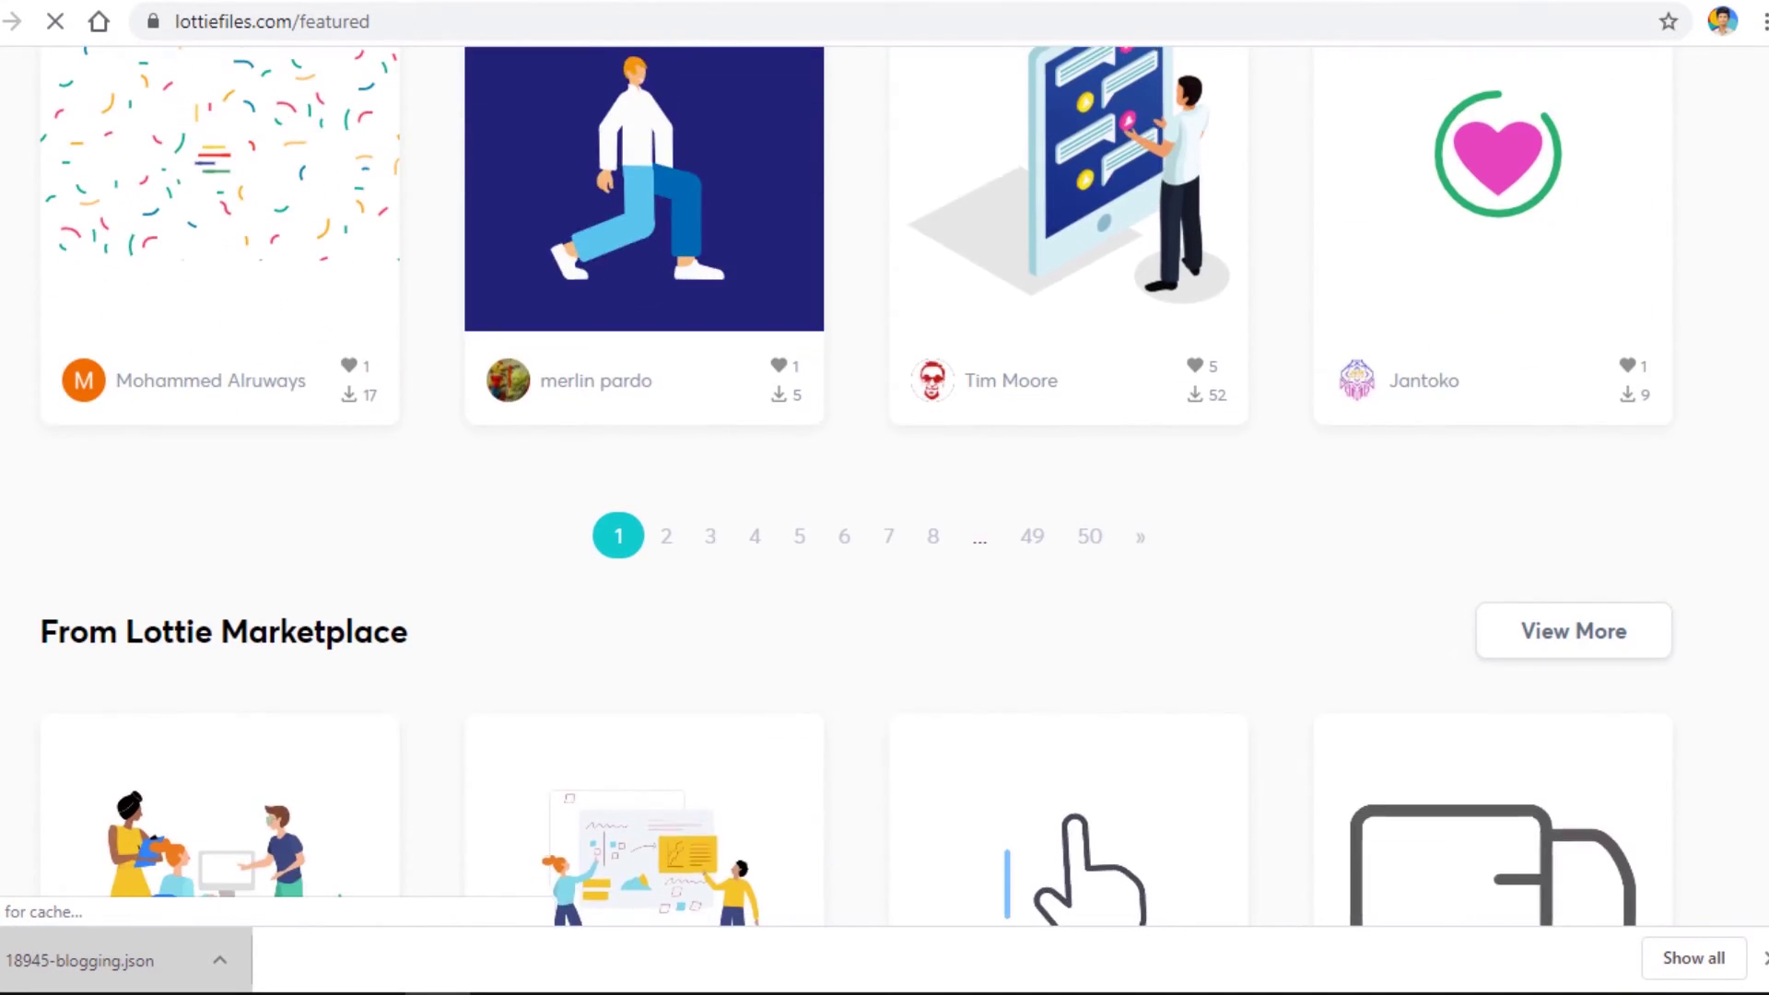
scroll(1551, 659, up, 1)
scroll(1551, 658, down, 3)
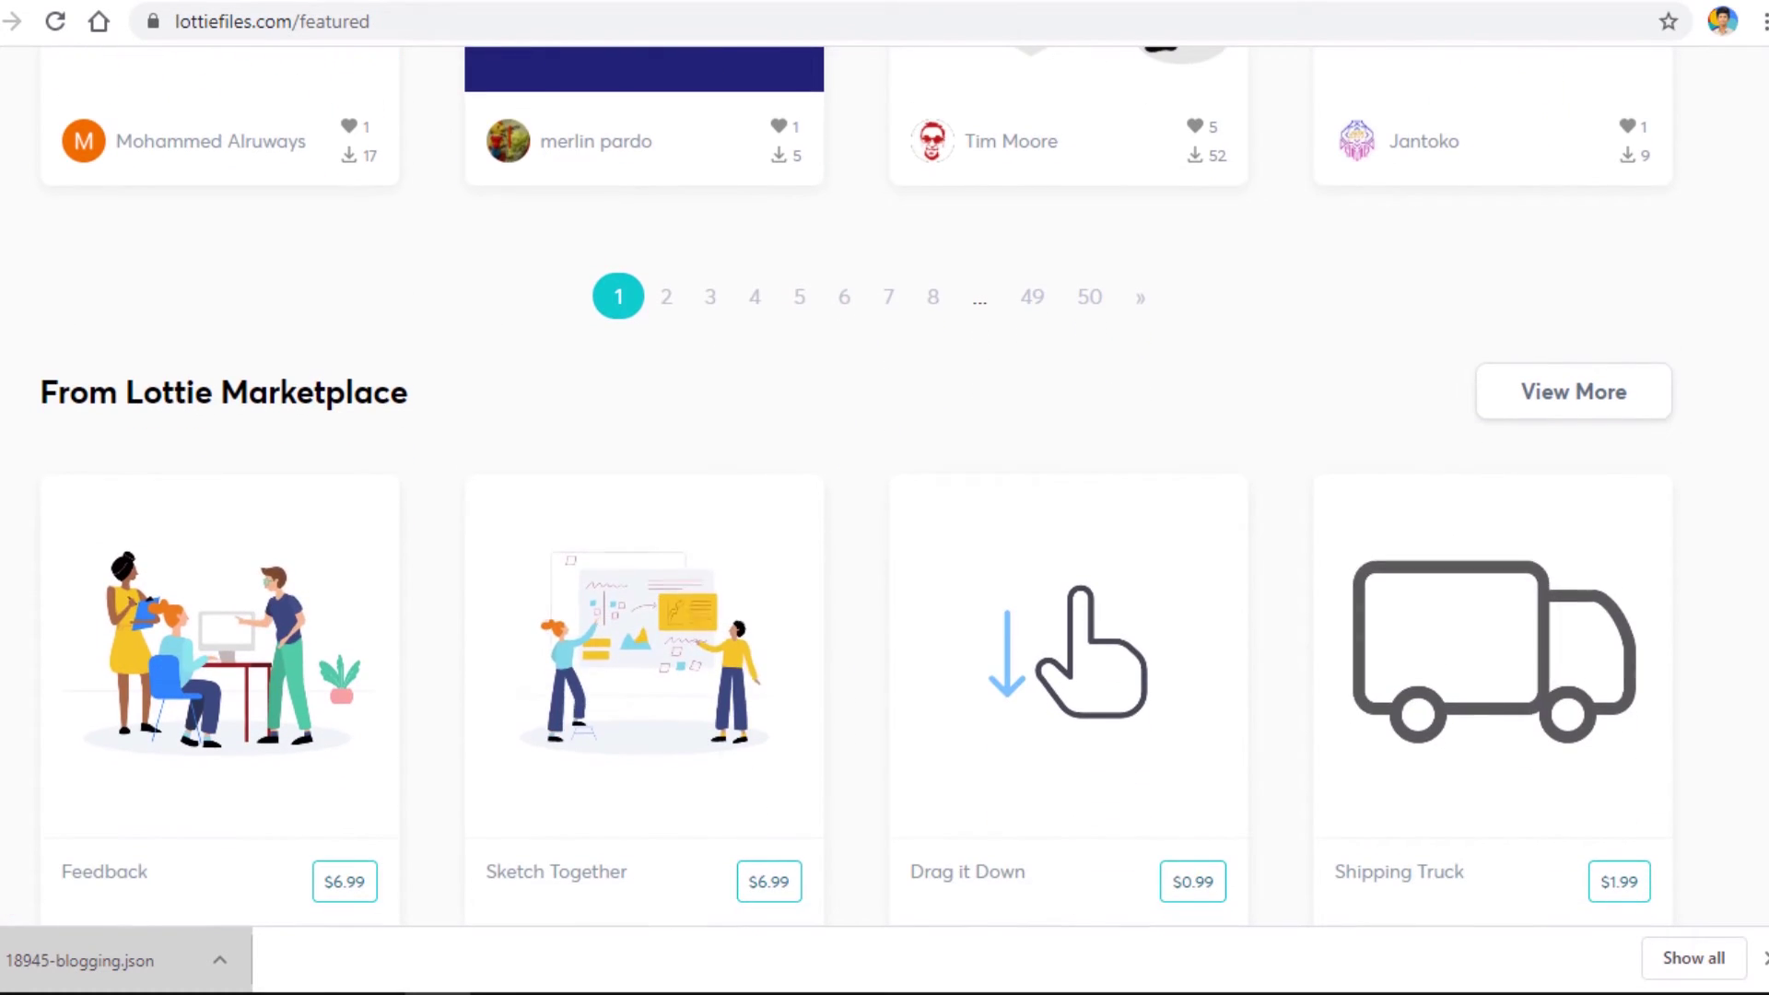
scroll(1550, 658, down, 1)
scroll(1551, 660, up, 2)
scroll(1551, 660, up, 5)
scroll(1551, 659, up, 5)
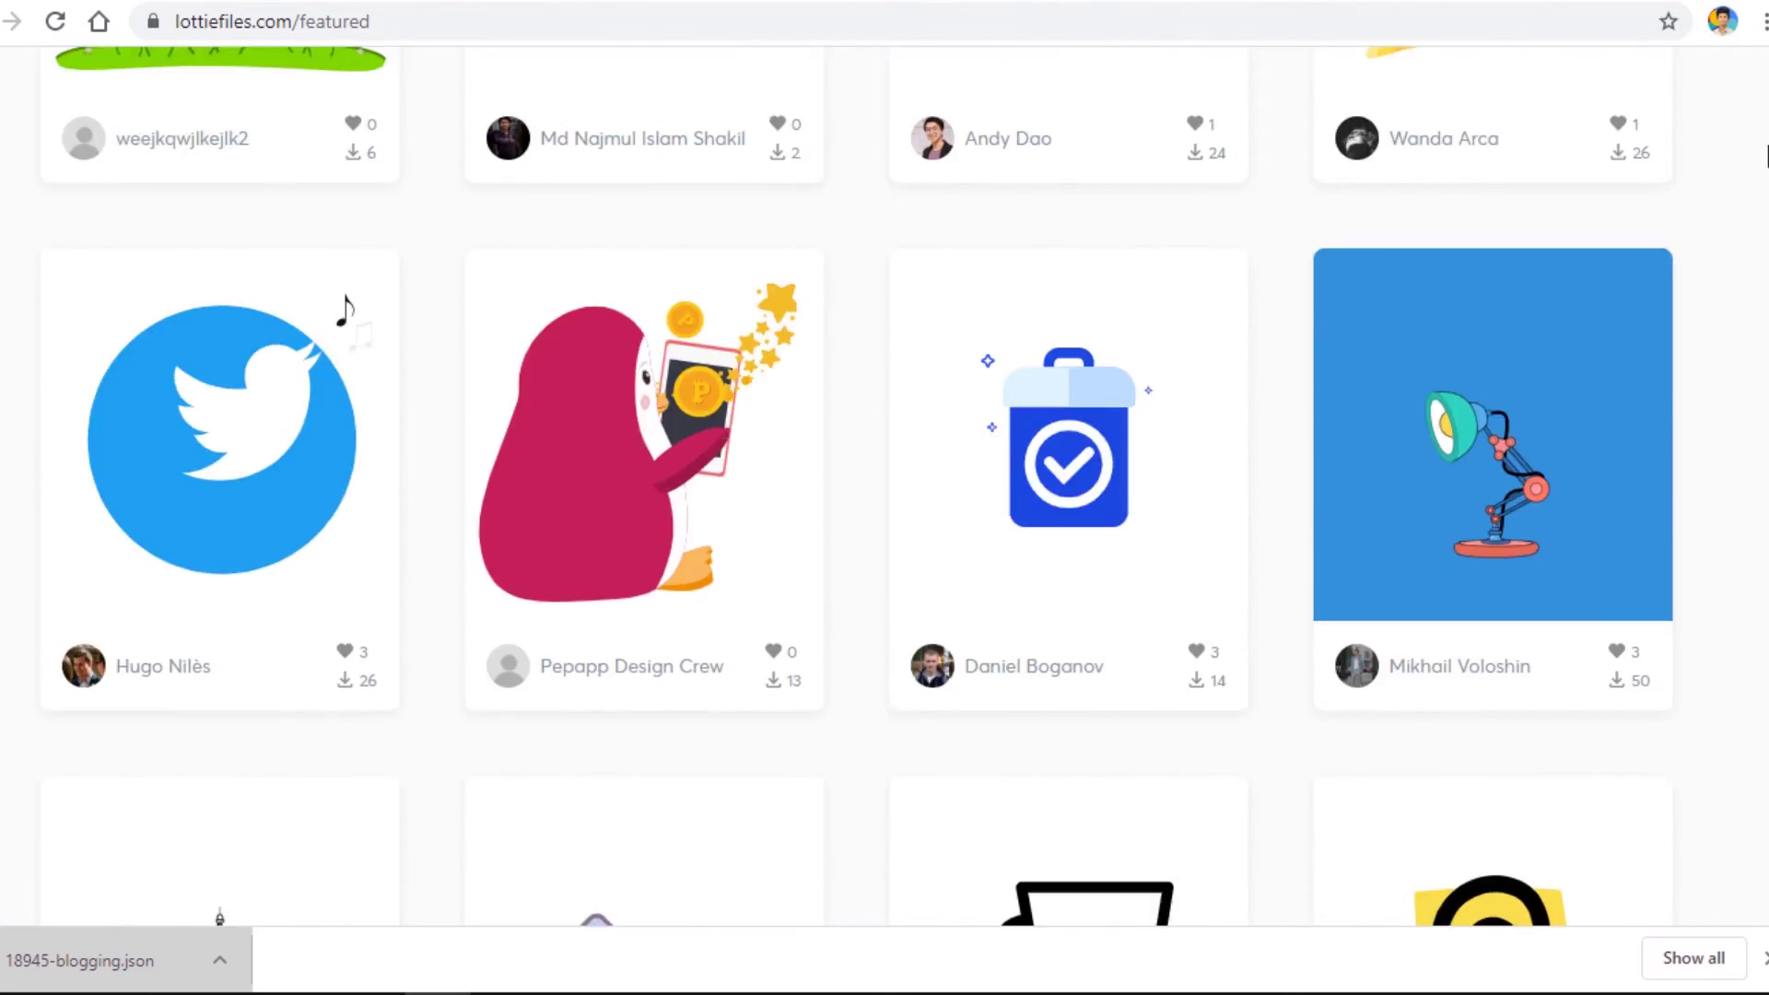
scroll(1550, 659, up, 5)
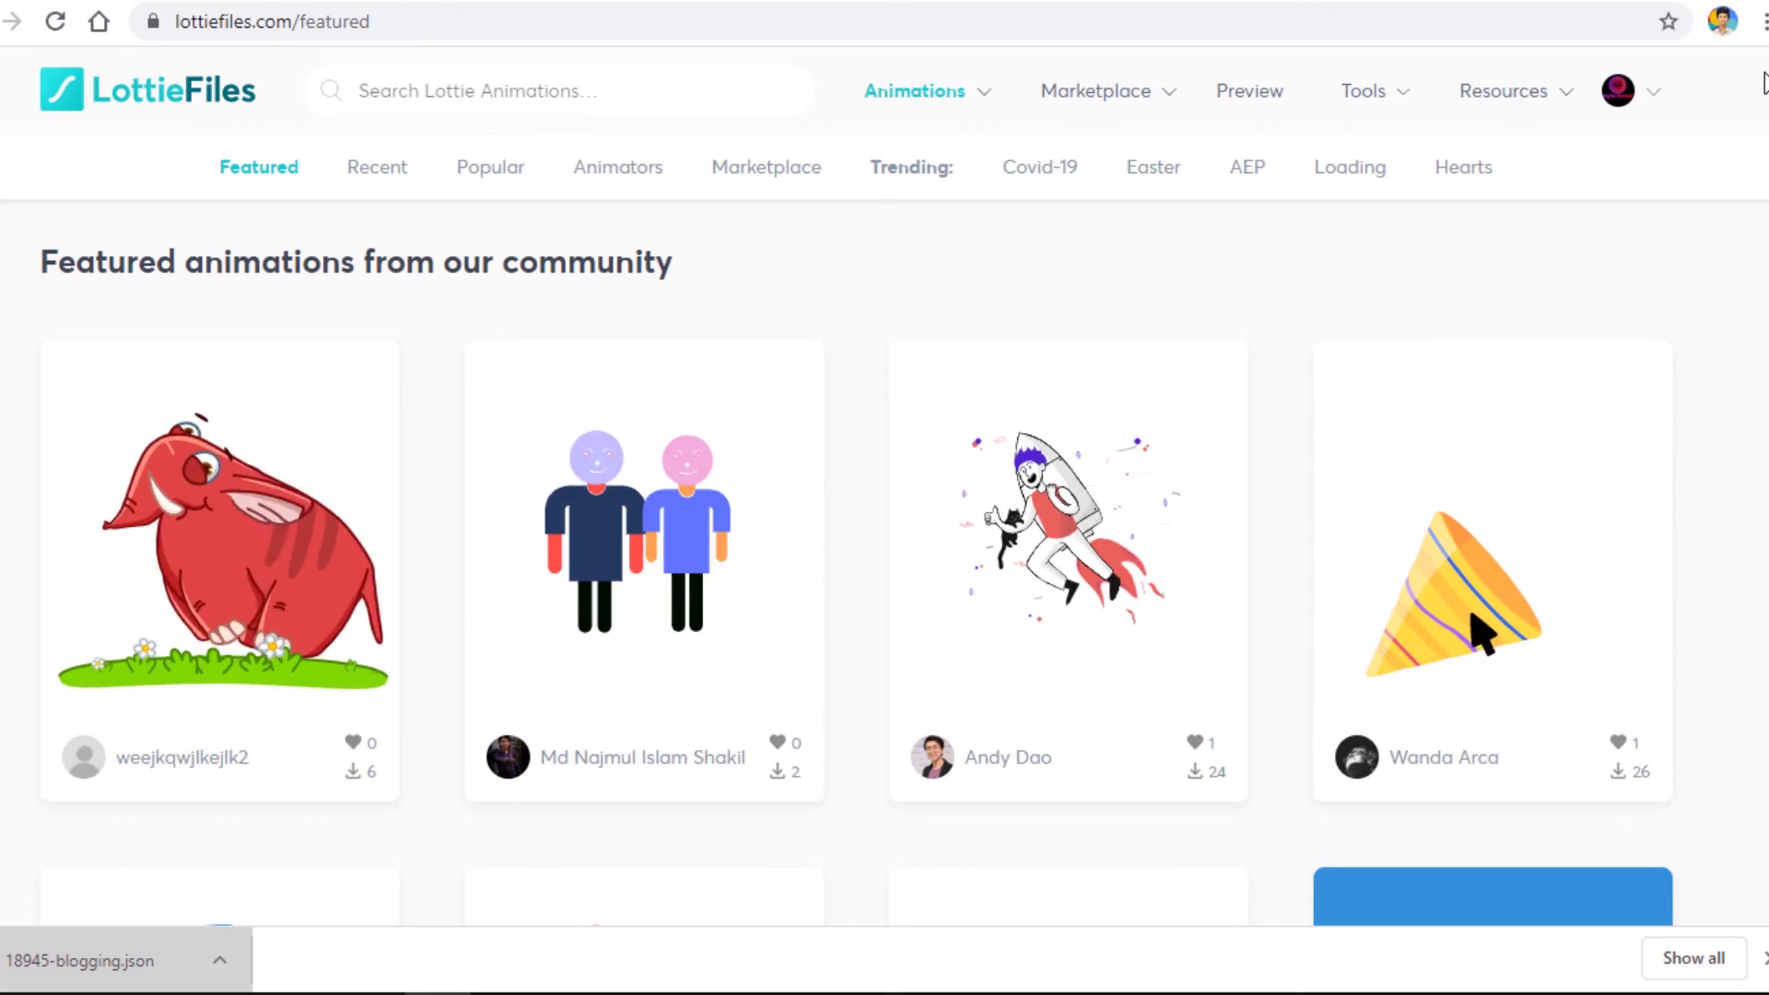
scroll(1745, 159, down, 3)
scroll(1746, 157, up, 3)
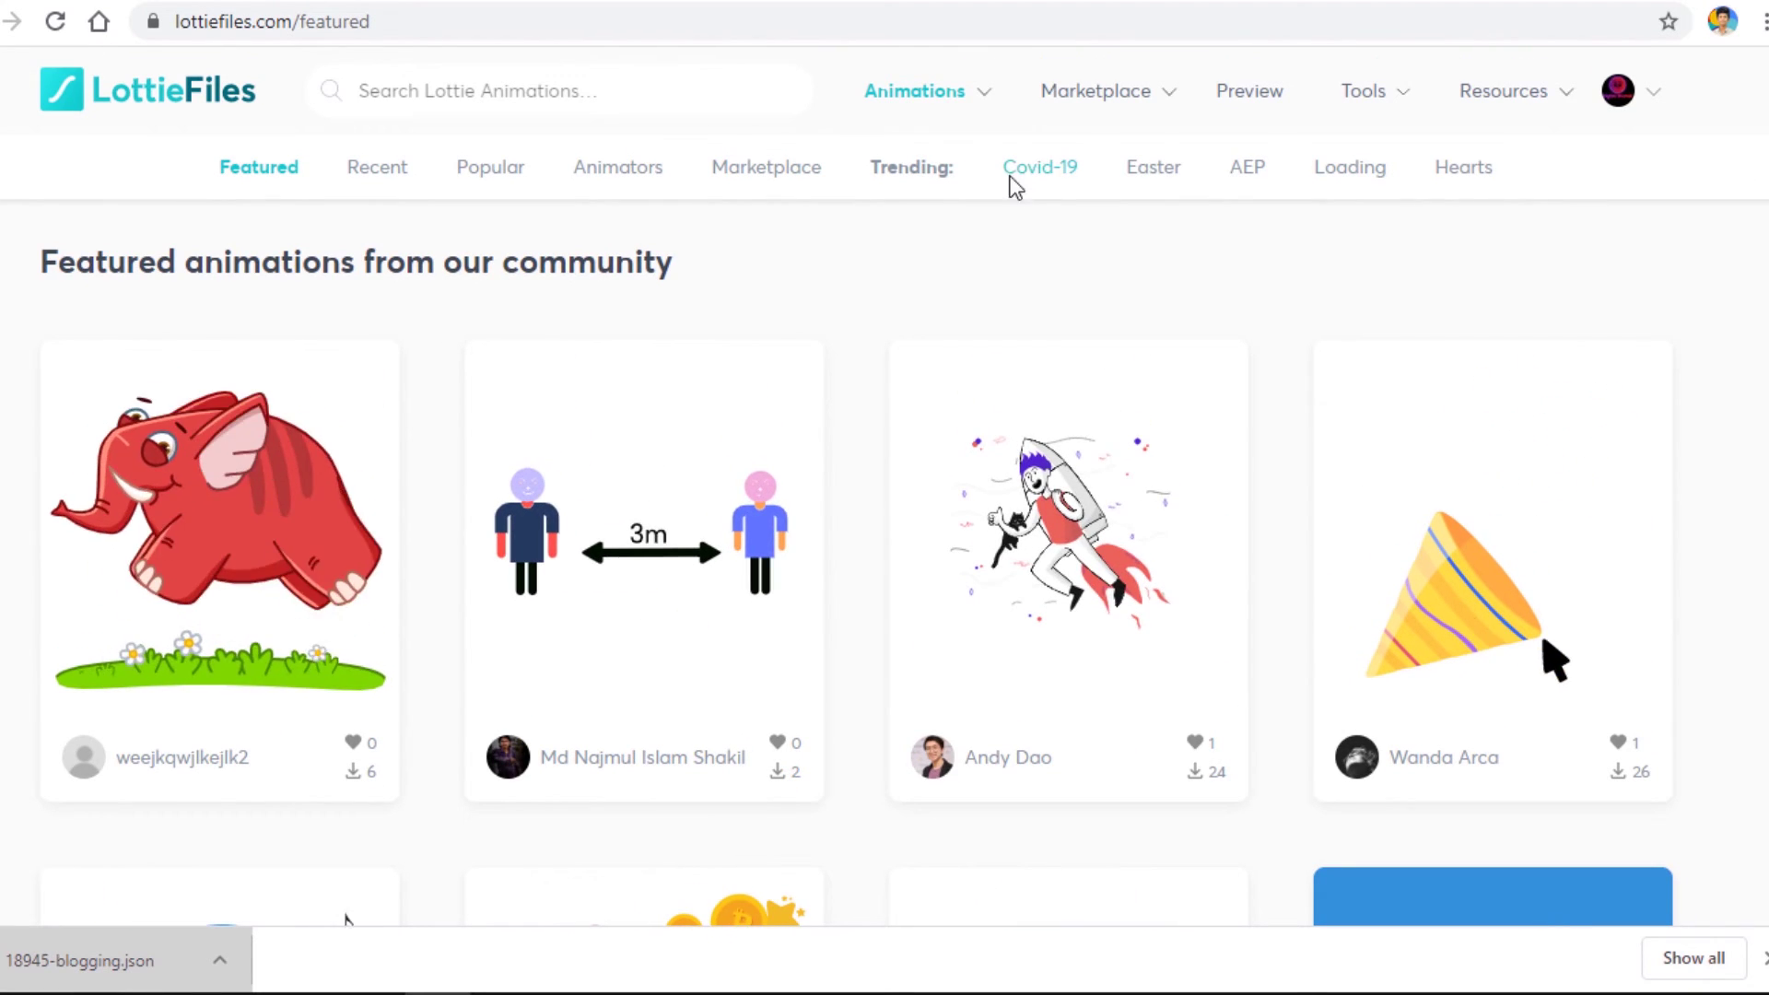
Step: Open the free COVID-19 awareness animations collection from the trending tabs
click(1038, 168)
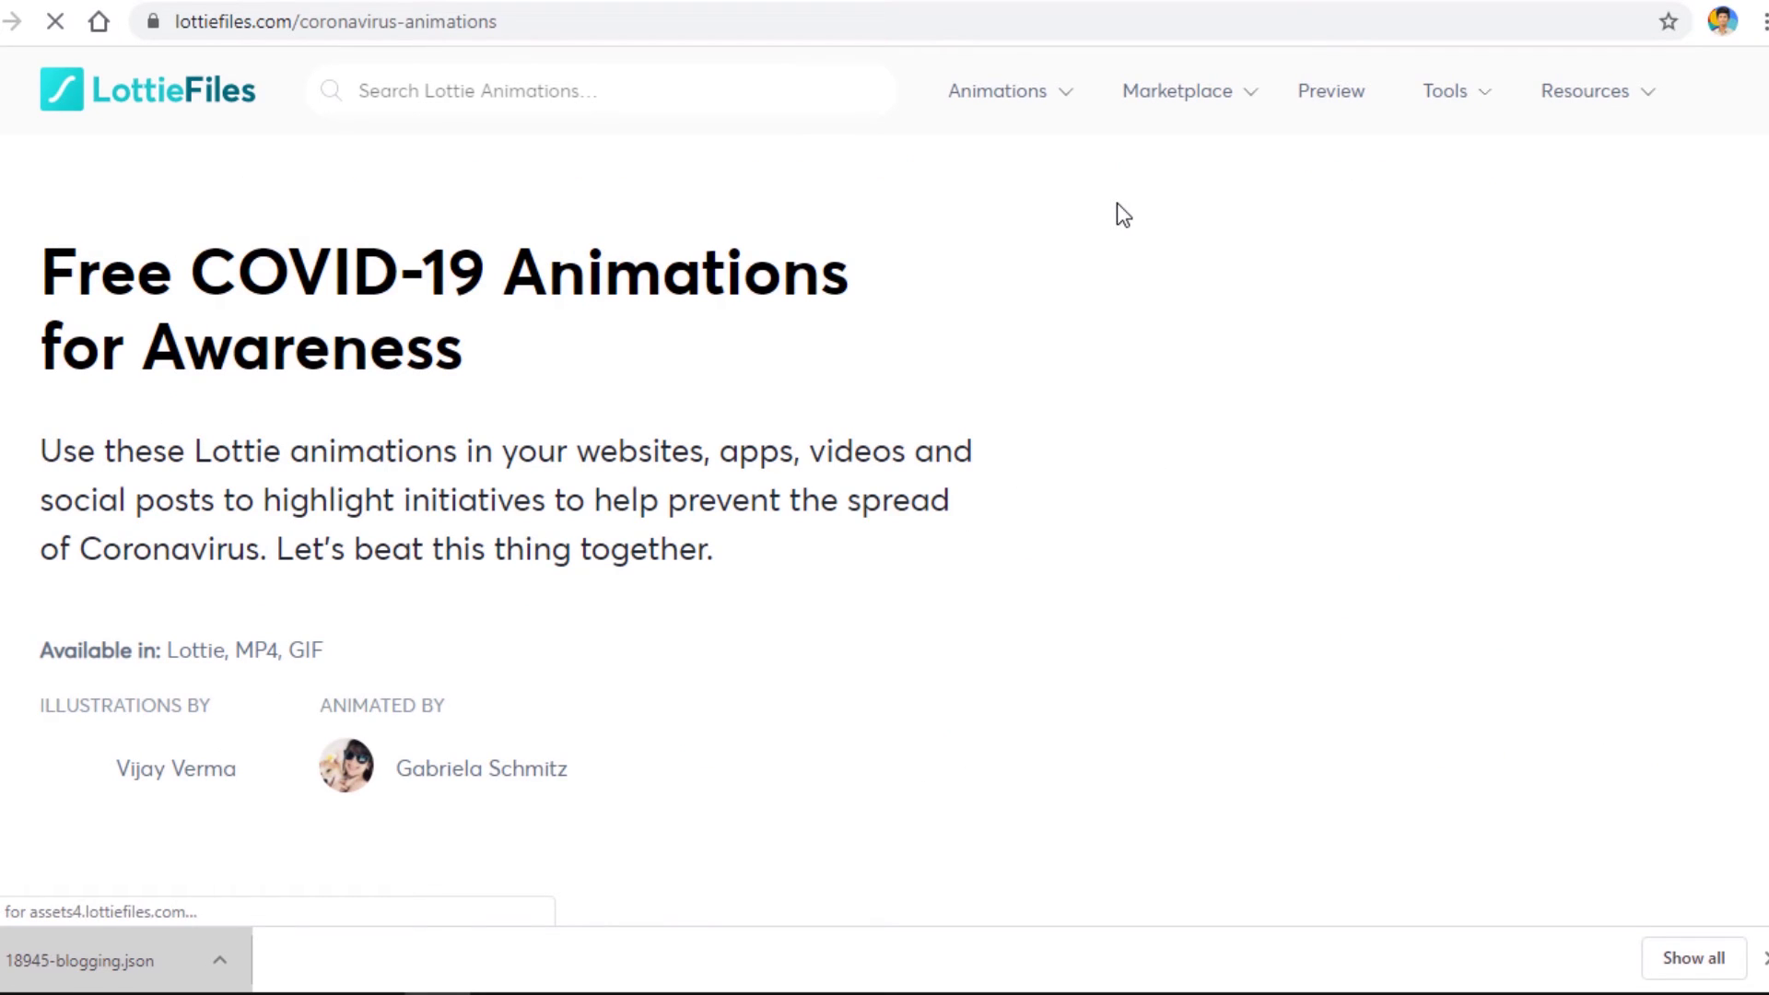
scroll(1015, 226, down, 1)
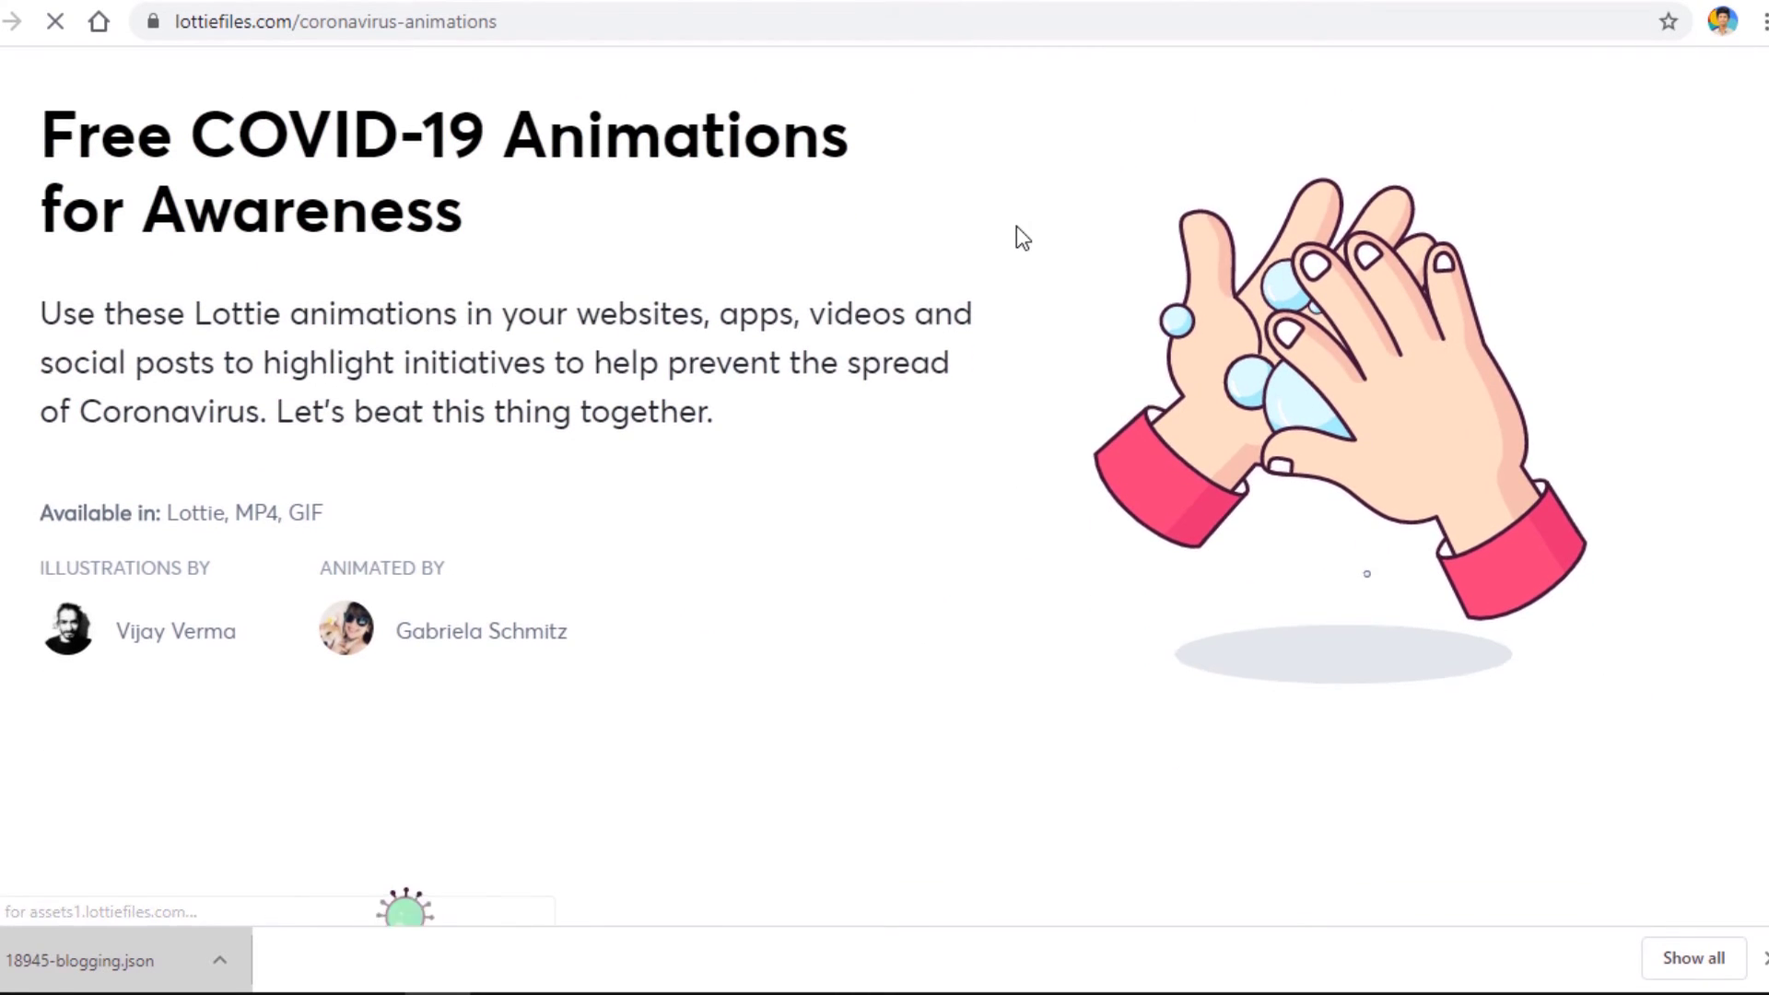
scroll(1017, 226, down, 3)
scroll(973, 214, down, 3)
scroll(162, 267, down, 2)
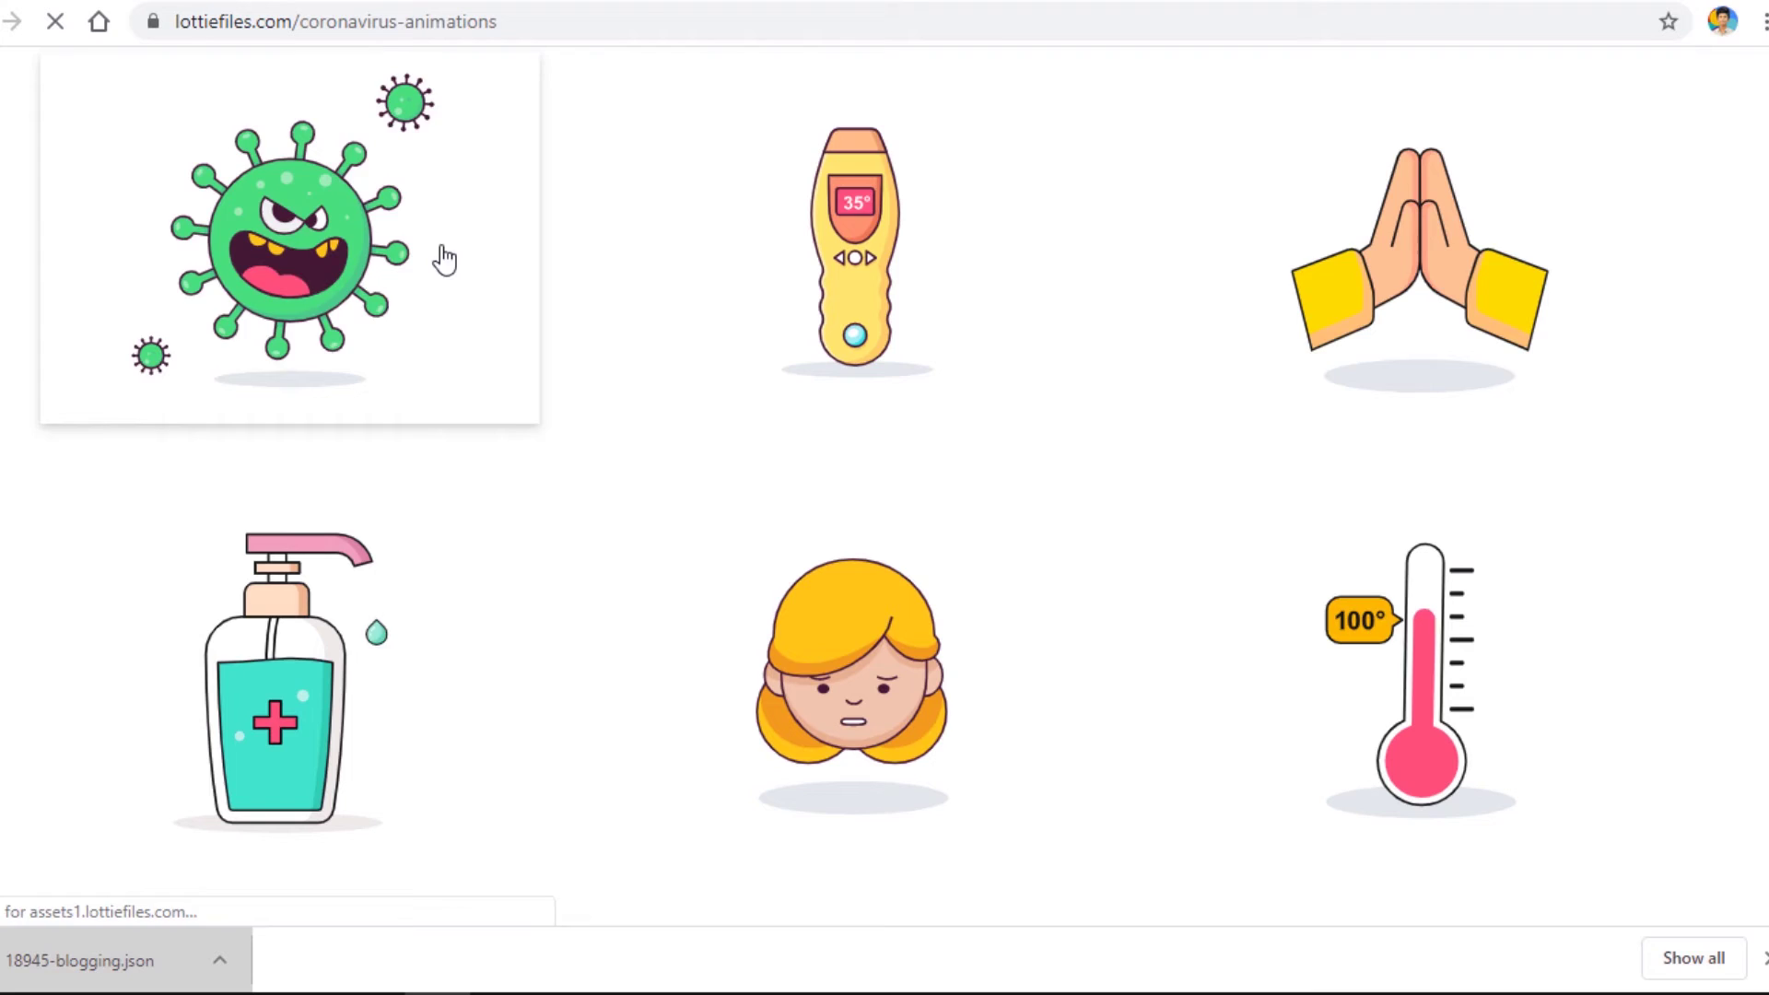
scroll(577, 317, down, 4)
scroll(1230, 249, down, 3)
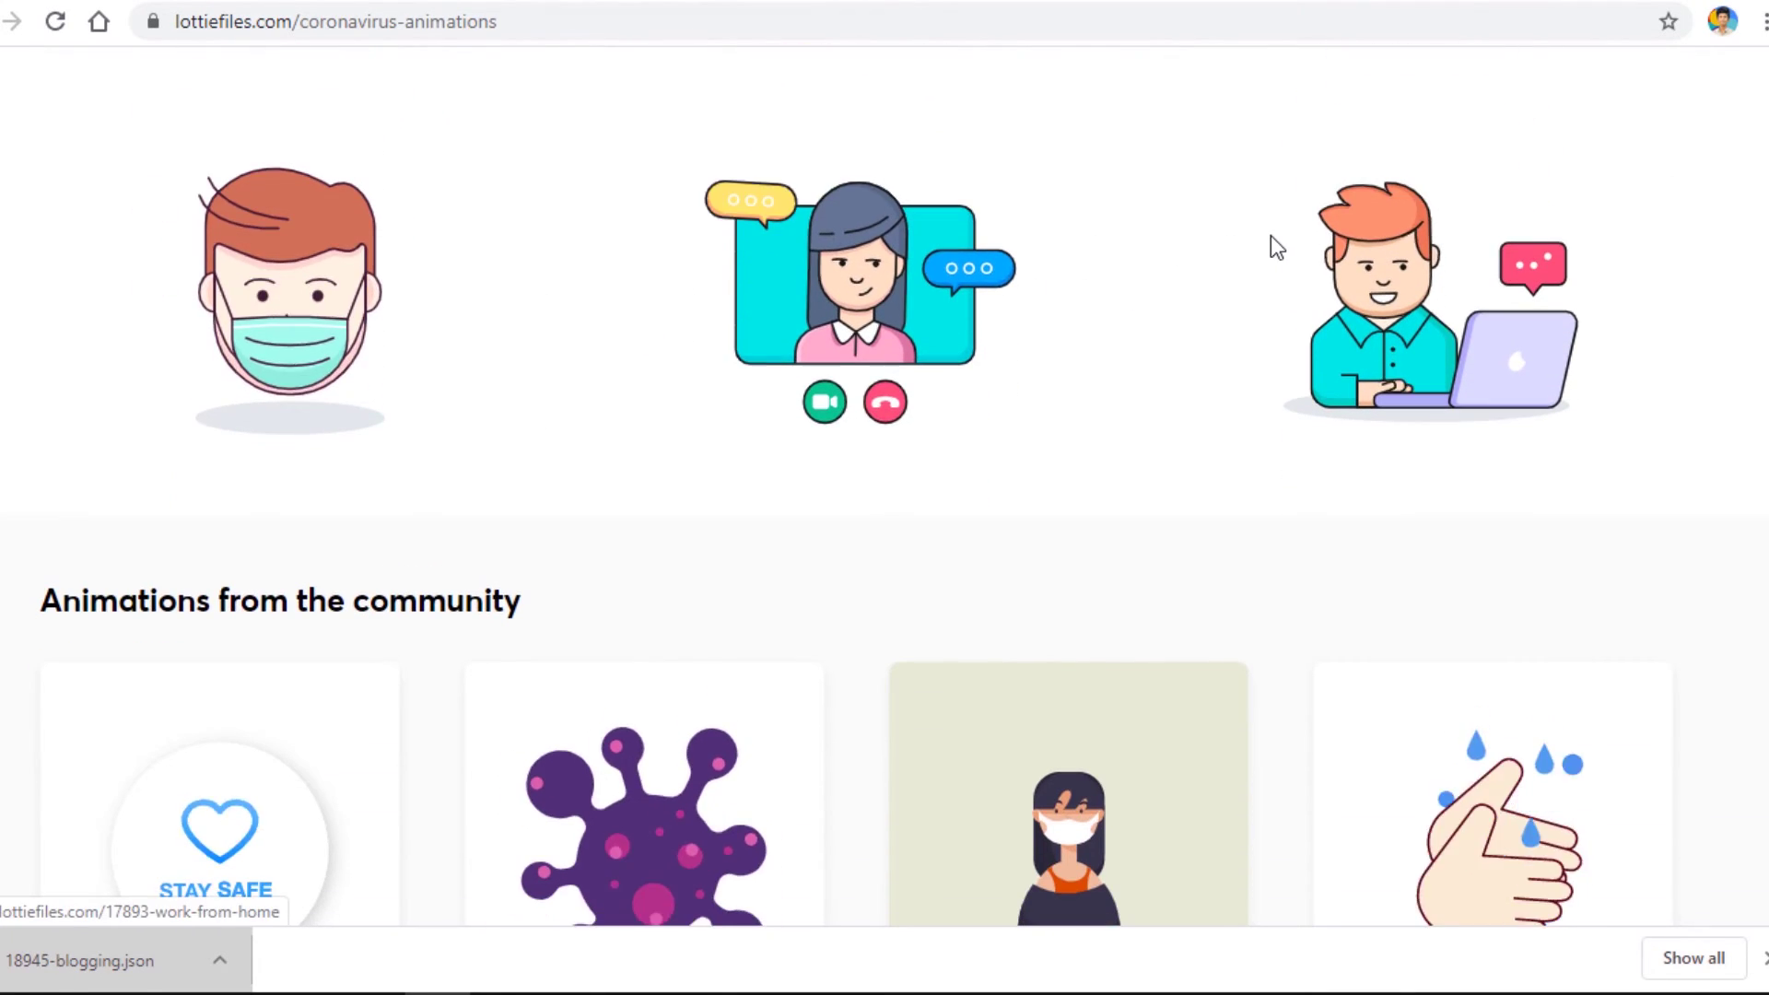
scroll(1270, 235, up, 5)
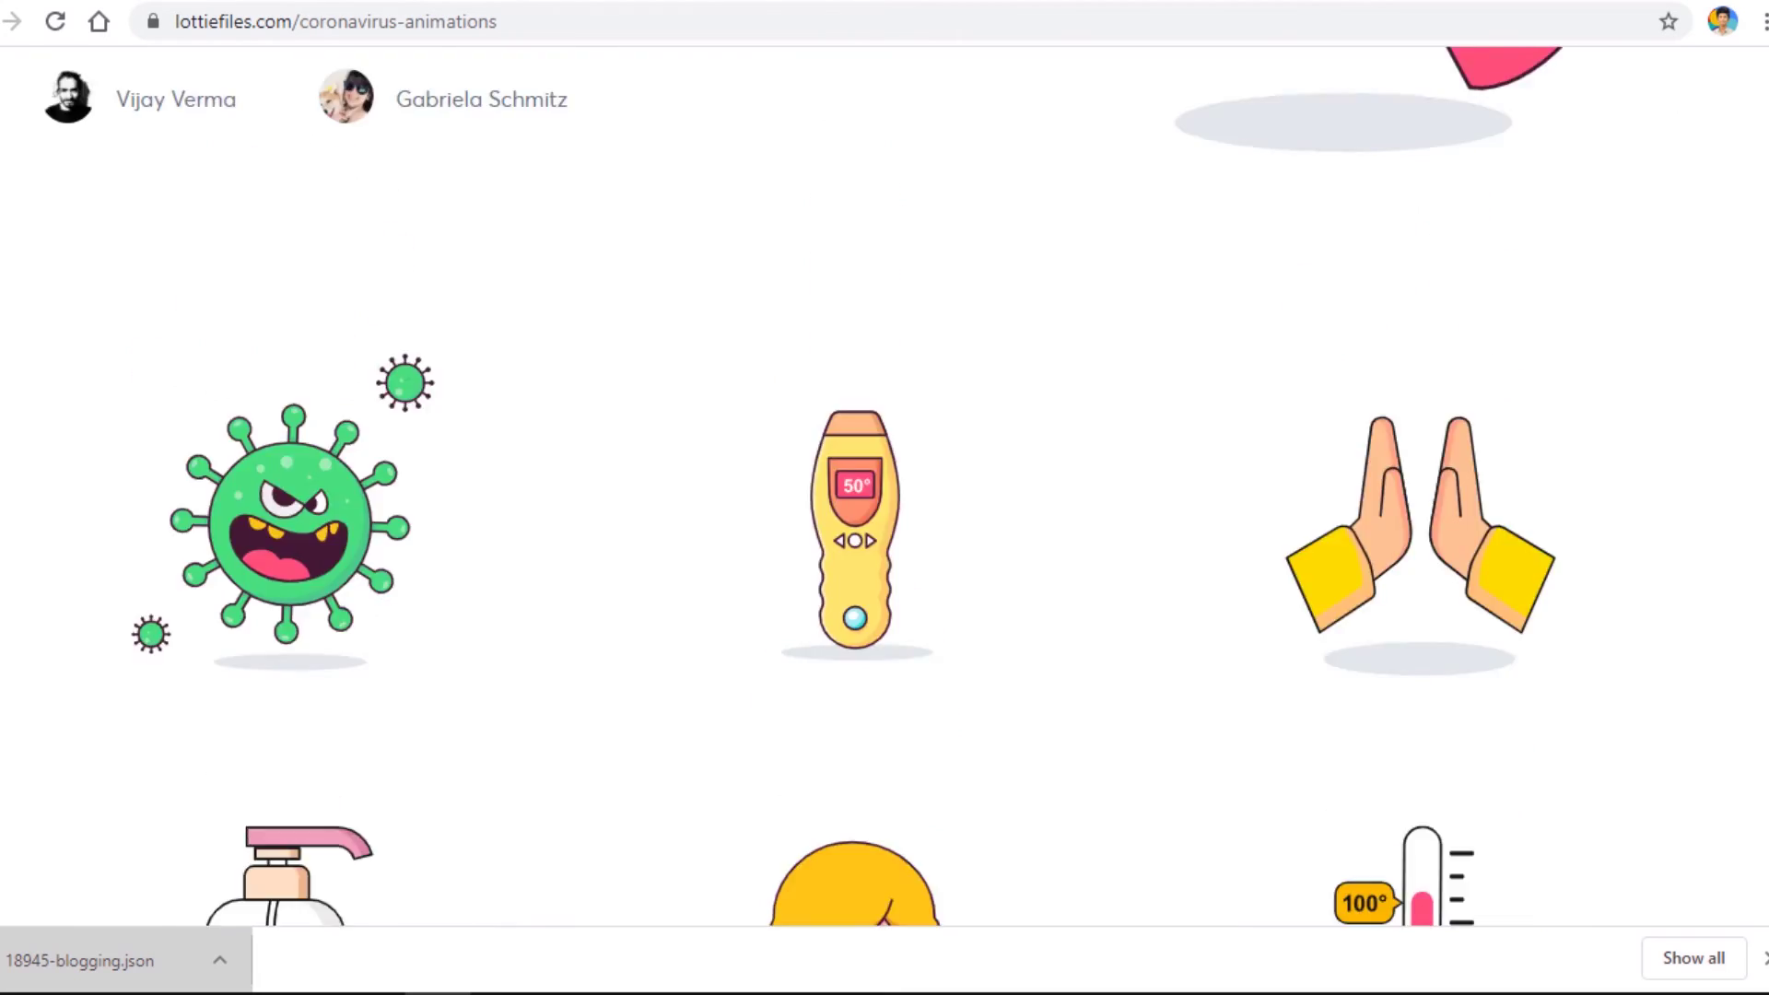
scroll(885, 414, up, 5)
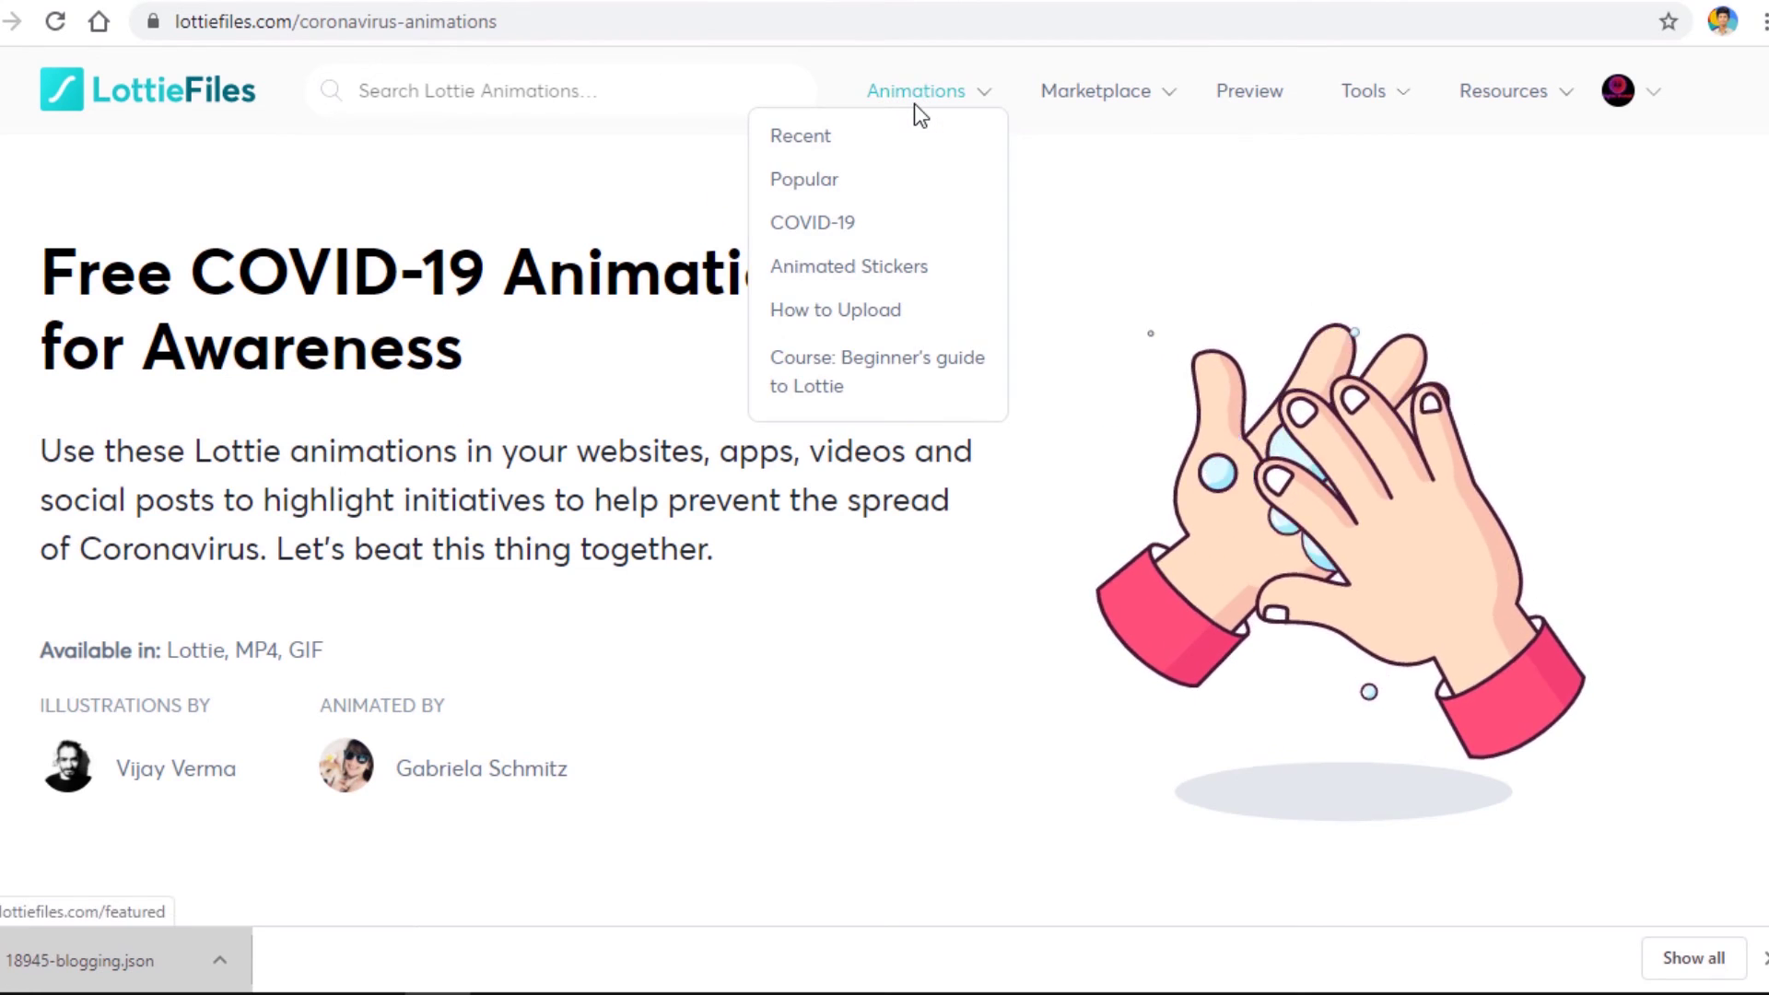